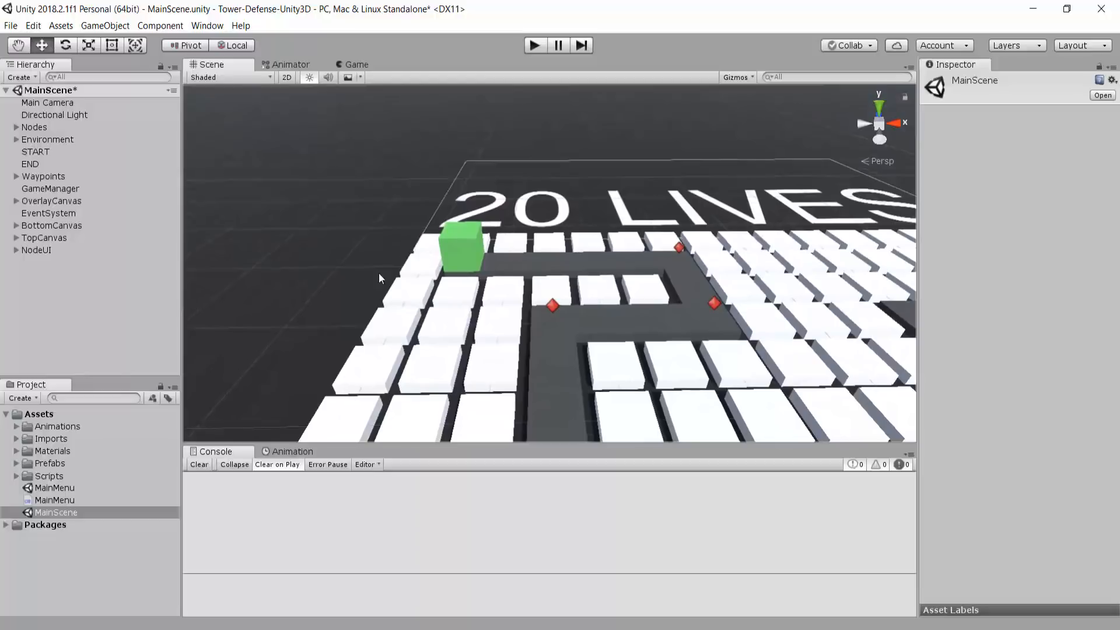
Add a new UI Canvas to the scene hierarchy and set its render mode to World Space.
right_click(58, 323)
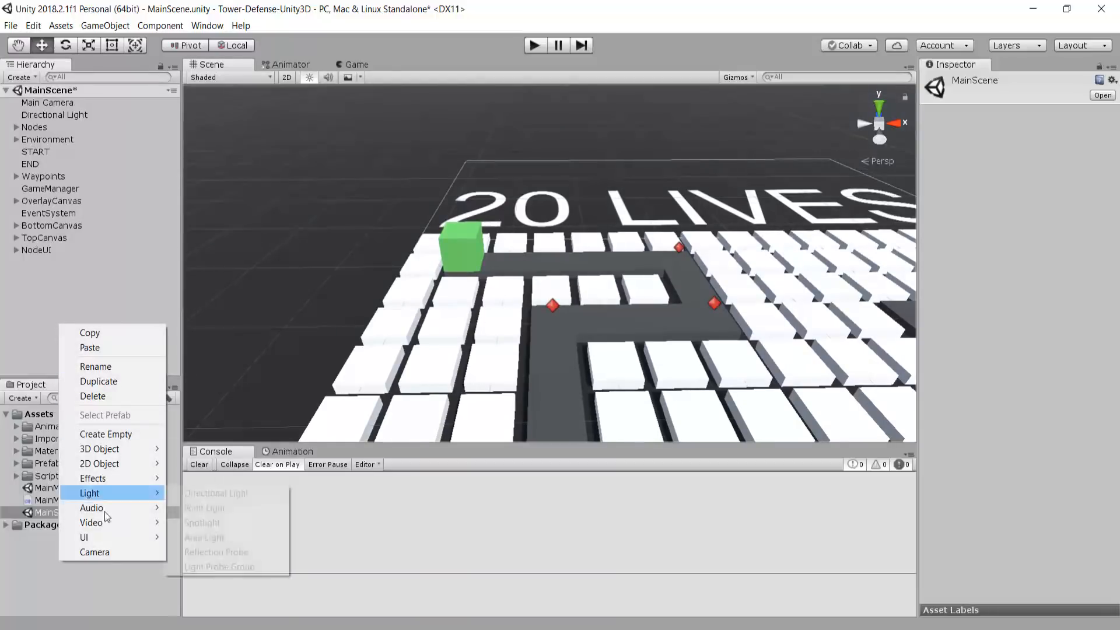
mouse_move(108, 537)
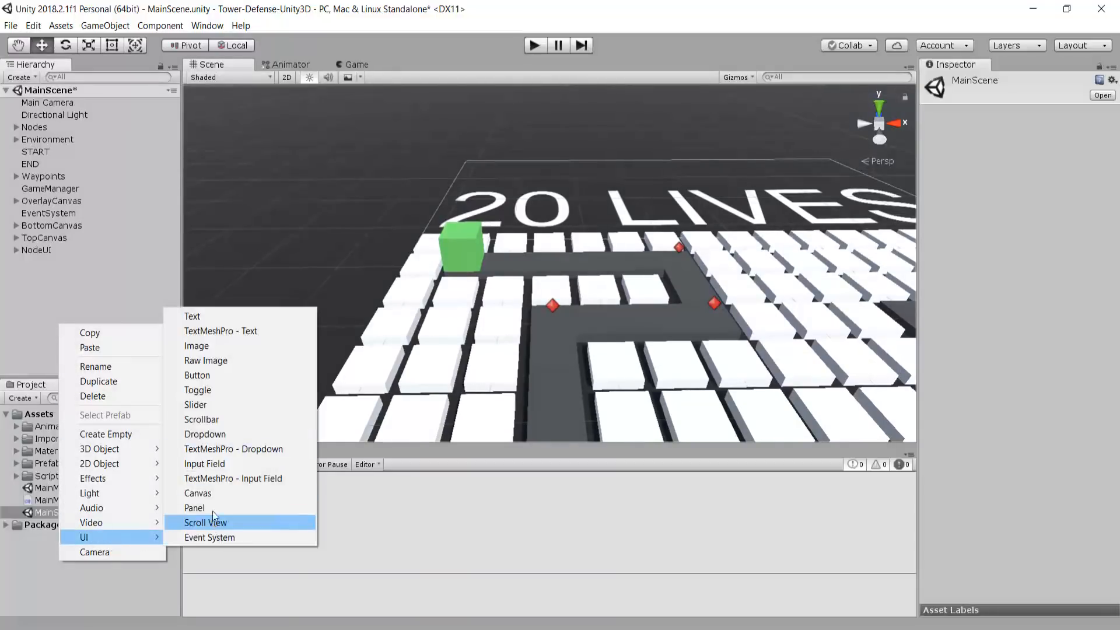
click(207, 492)
scroll(525, 266, down, 3)
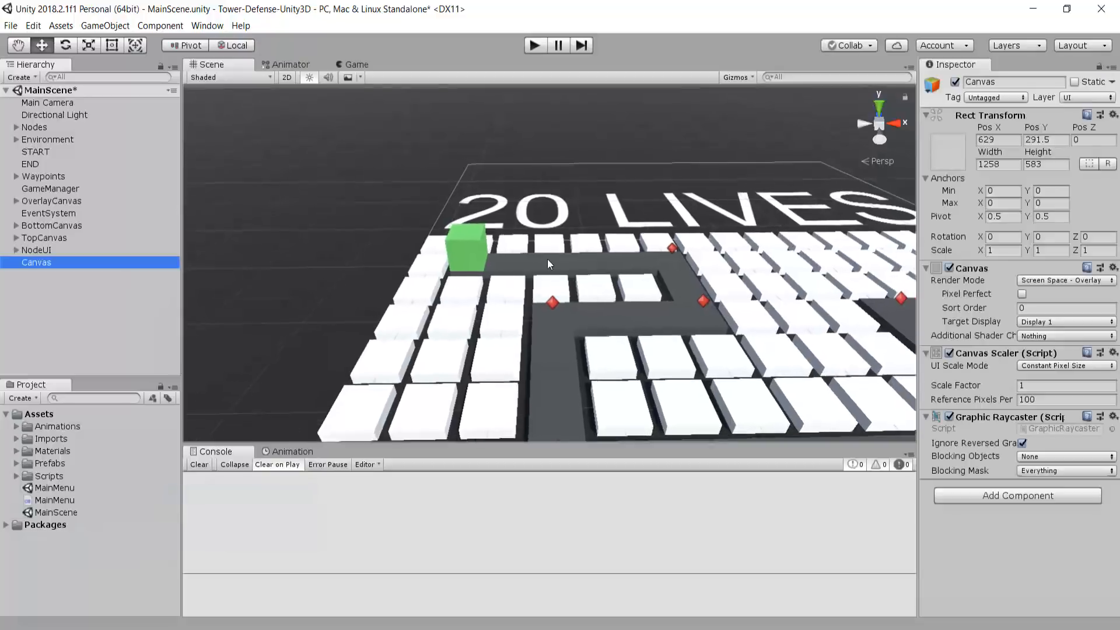
click(1058, 282)
click(1037, 325)
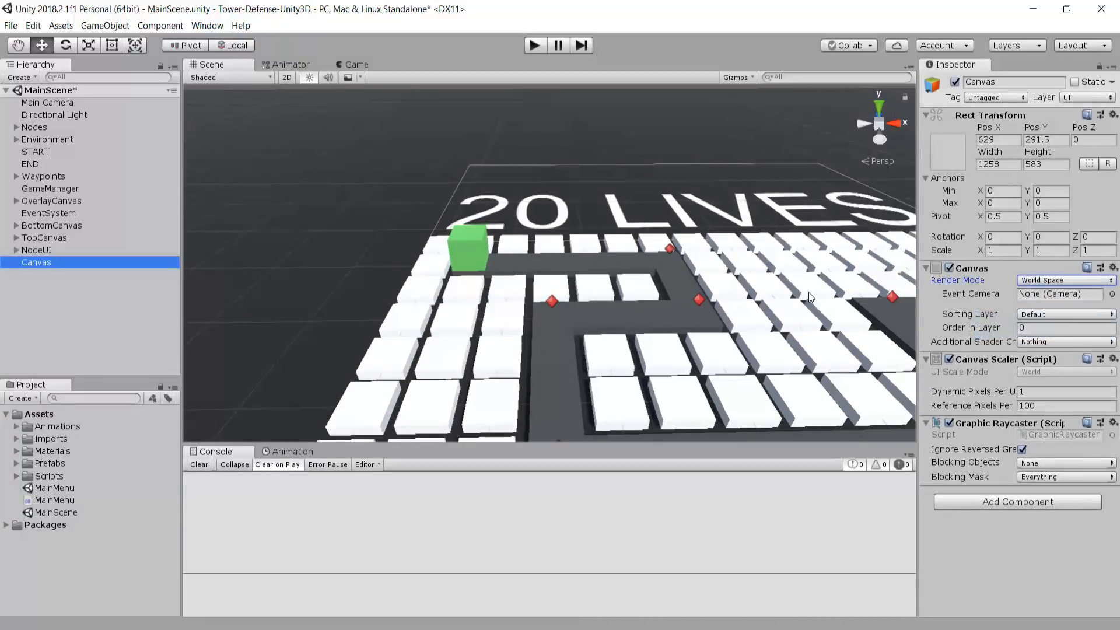
Assign the Main Camera as the new canvas's event camera.
key(f)
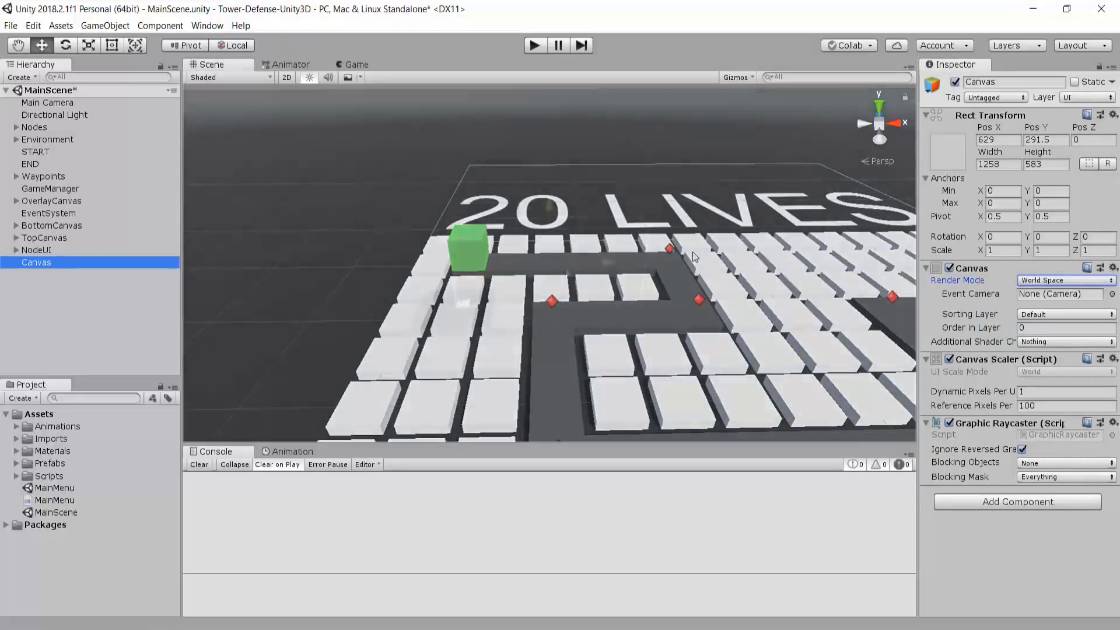
scroll(566, 273, up, 6)
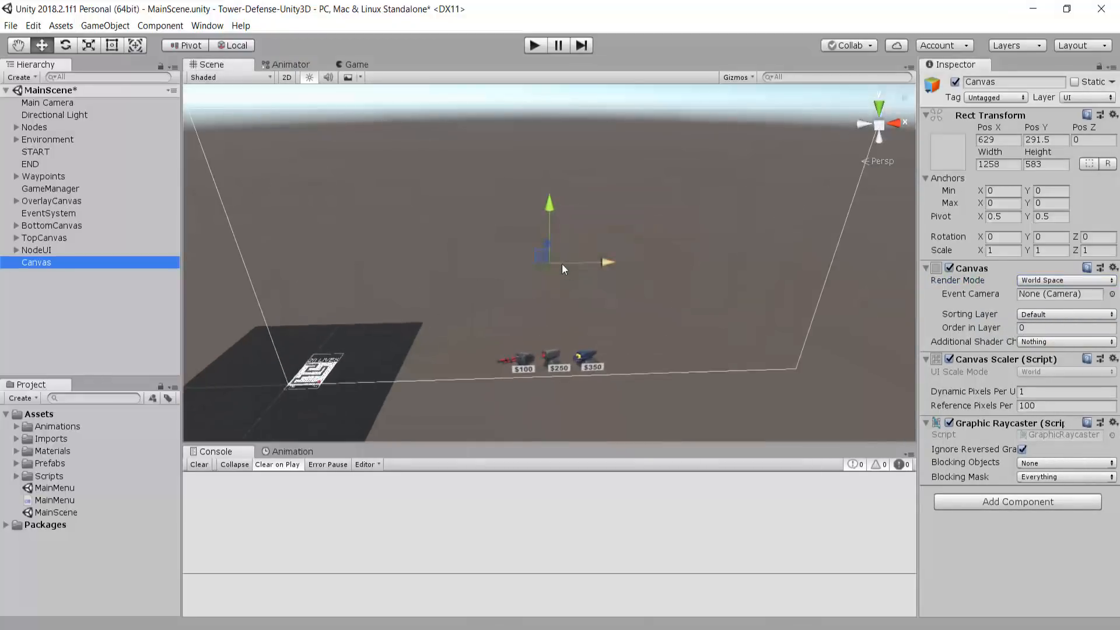
middle_drag(474, 145, 484, 176)
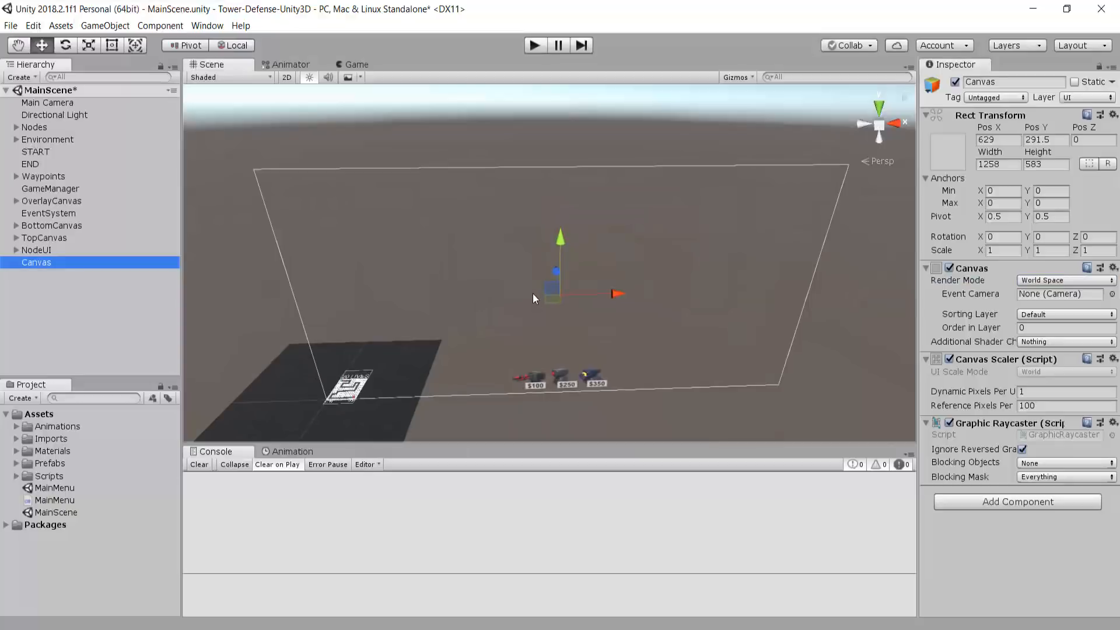
drag(58, 104, 1052, 293)
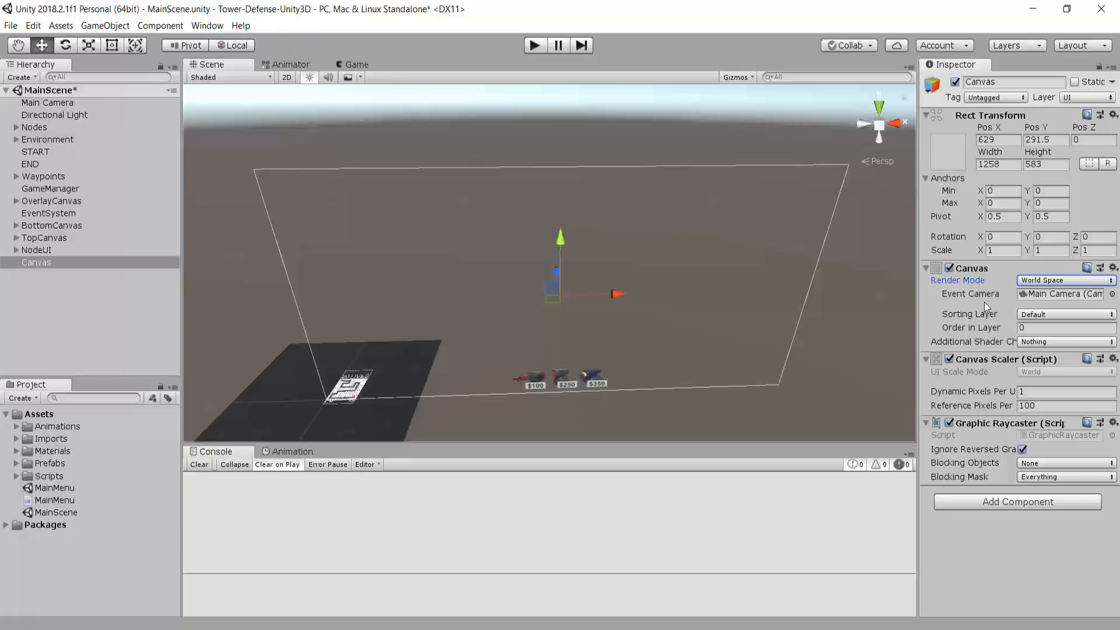
click(1017, 294)
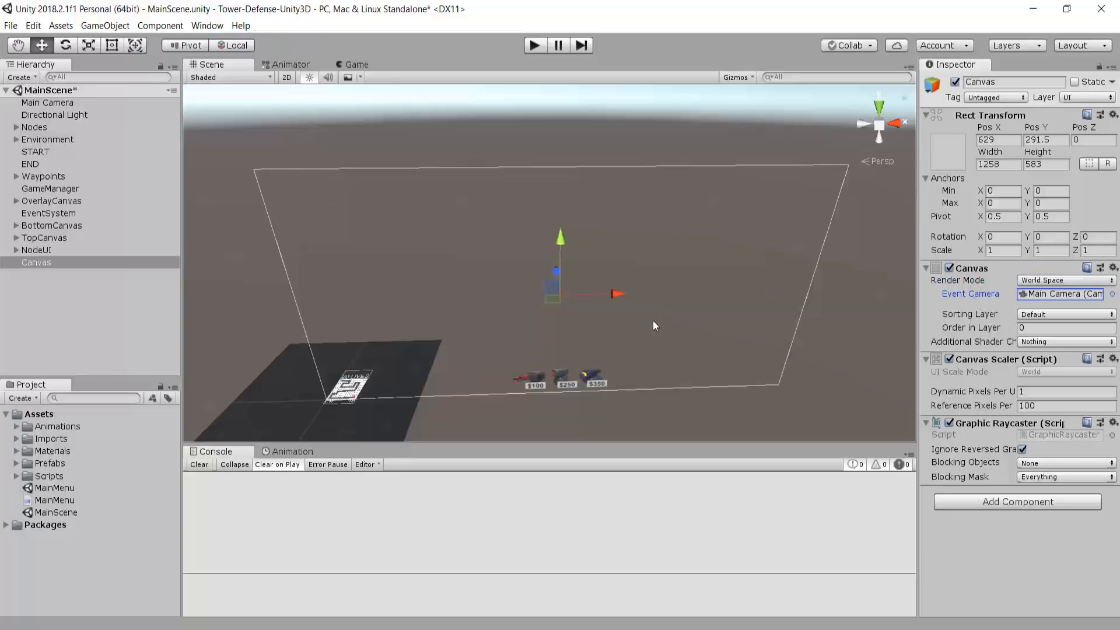
scroll(319, 260, up, 1)
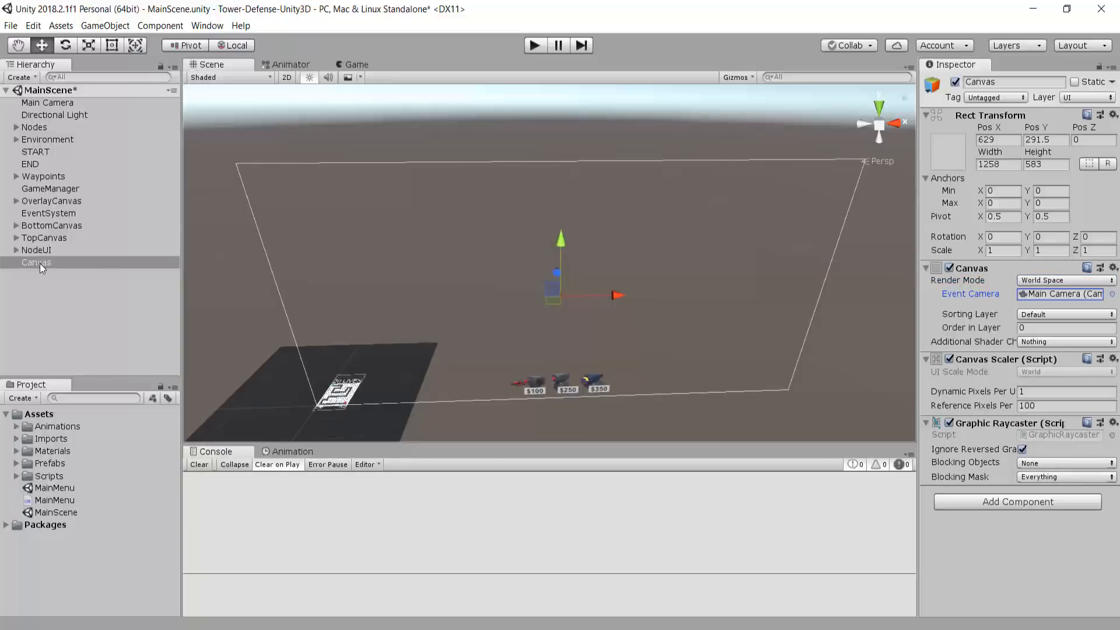
Set the canvas's scale to 0.03 on the X, Y and Z axes.
click(39, 262)
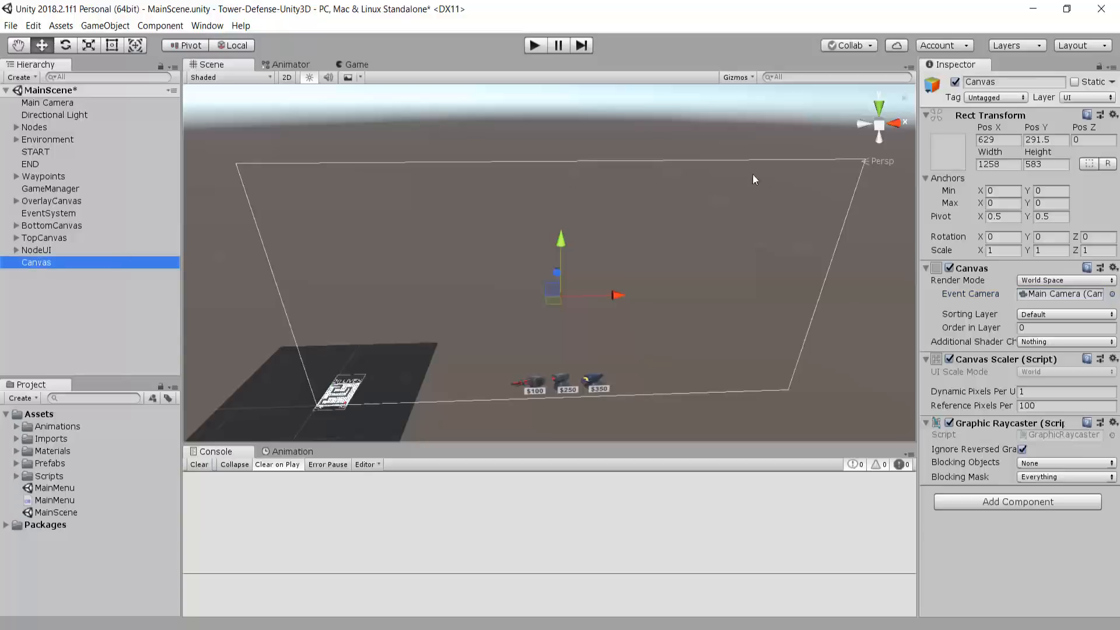
click(1002, 250)
text(0.03)
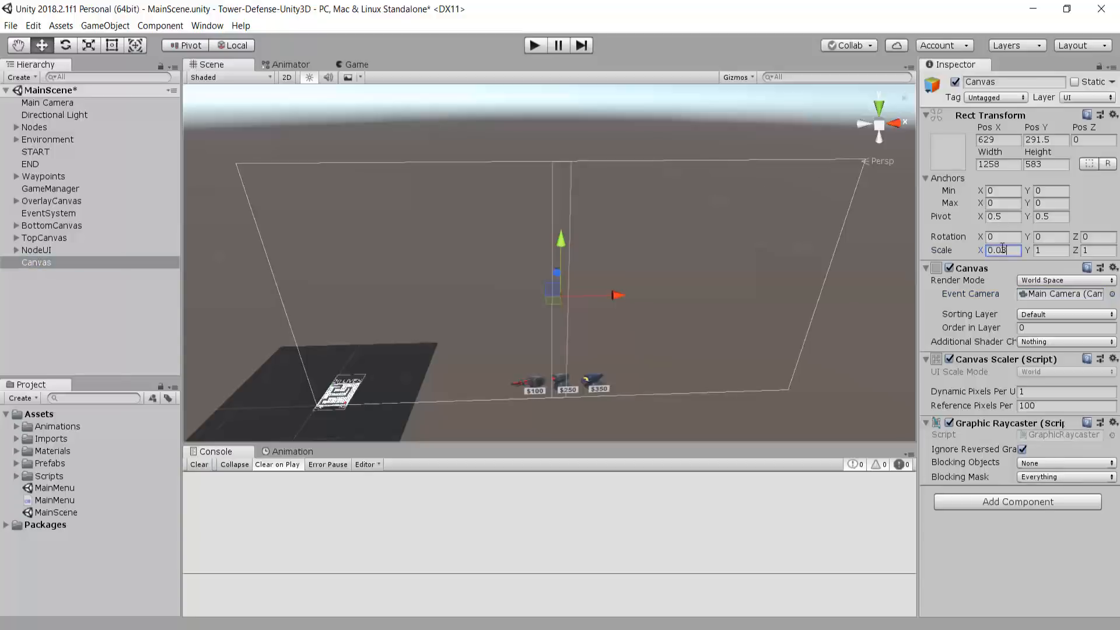
click(1051, 251)
text(0.03)
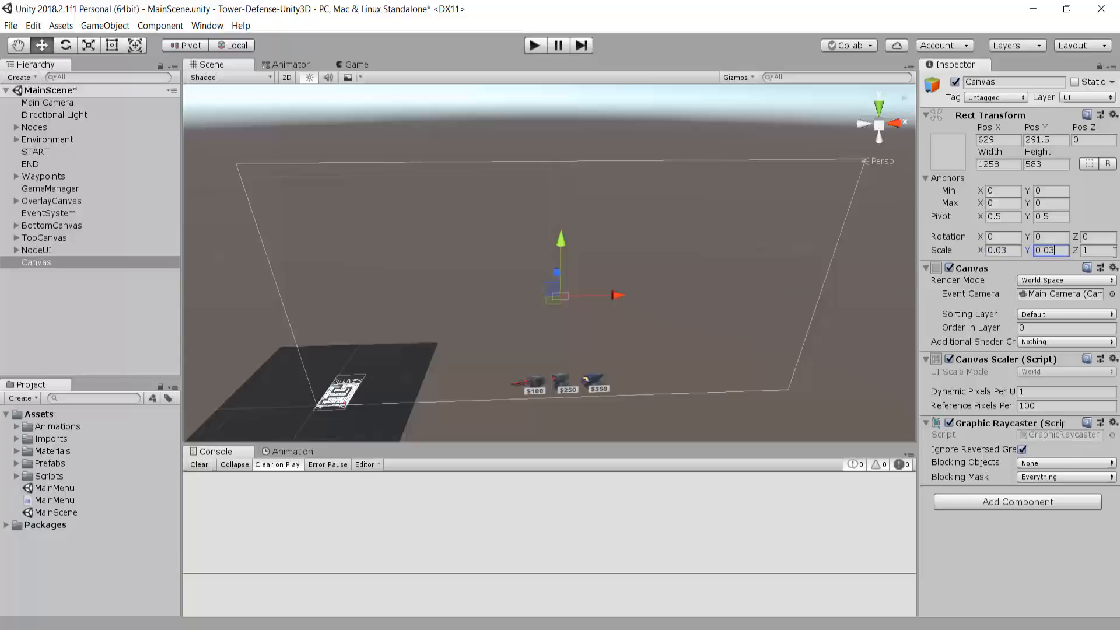
key(Tab)
text(0.03)
Set the canvas's X and Y positions to 0.
click(999, 141)
text(0)
click(1040, 142)
text(0)
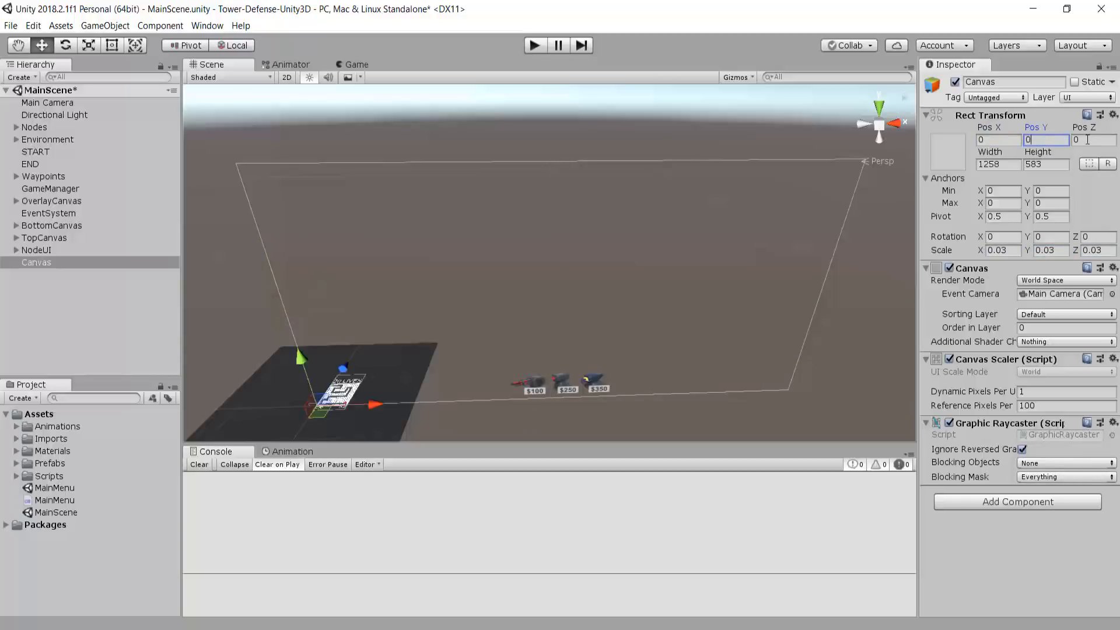
Move the canvas along the X axis off the game board, to about -21.67.
right_click(652, 229)
key(f)
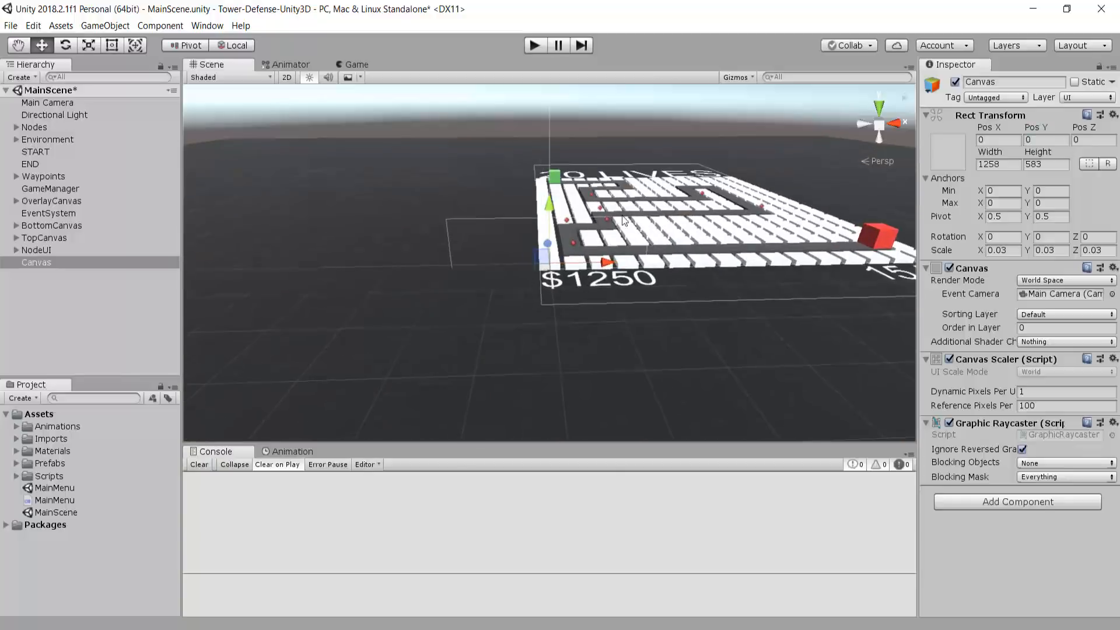
scroll(566, 217, up, 5)
scroll(565, 217, up, 3)
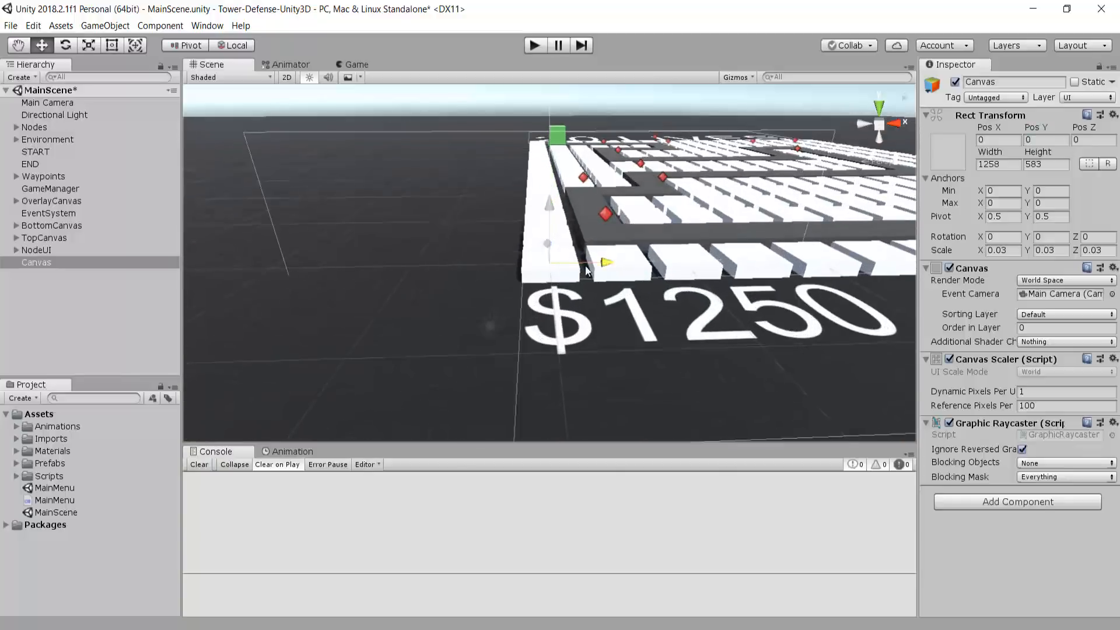
drag(606, 262, 294, 278)
Switch the scene to 2D view, shrink the canvas toward its upper-right corner, and set its width to 250 and height to 100.
click(285, 78)
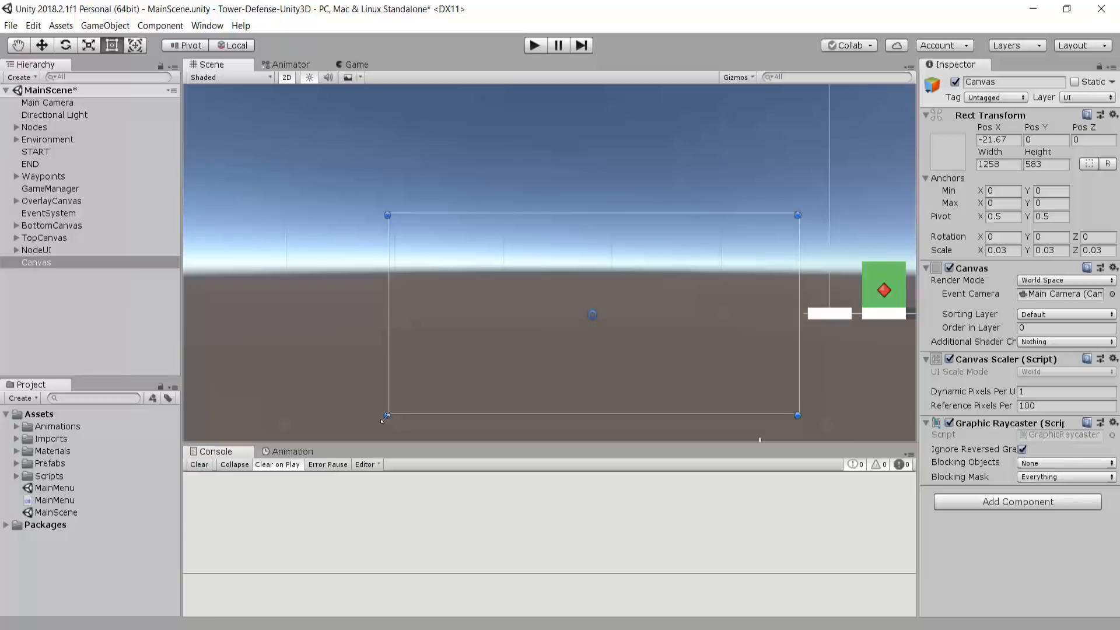
drag(386, 416, 726, 253)
click(997, 164)
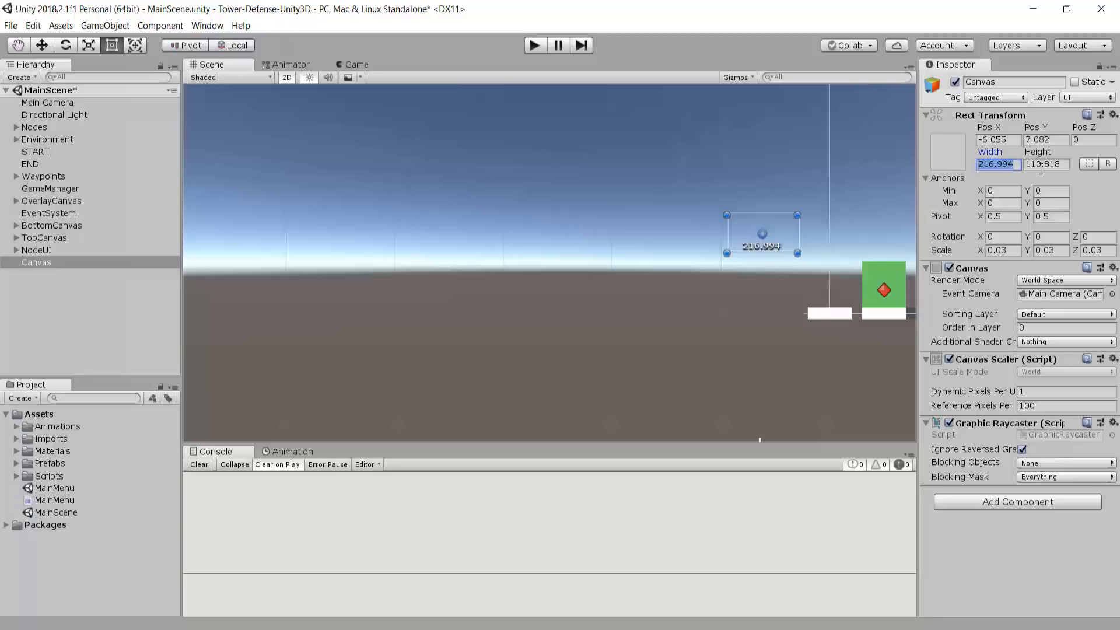
text(250)
key(Return)
click(1058, 164)
text(100)
key(Return)
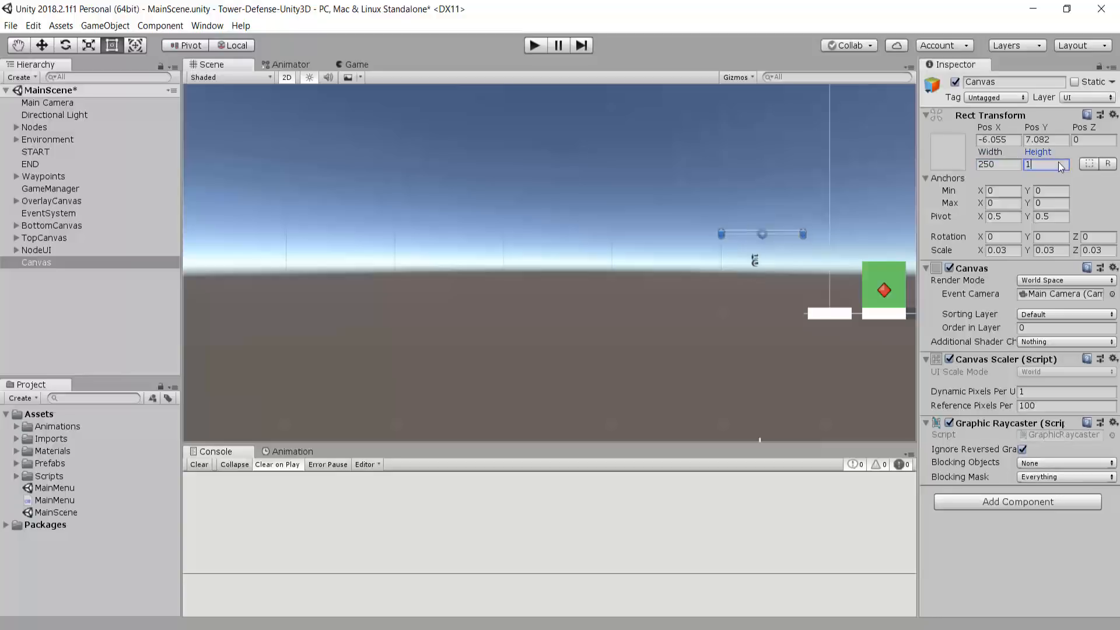
Add a UI Image as a child of the new canvas.
key(f)
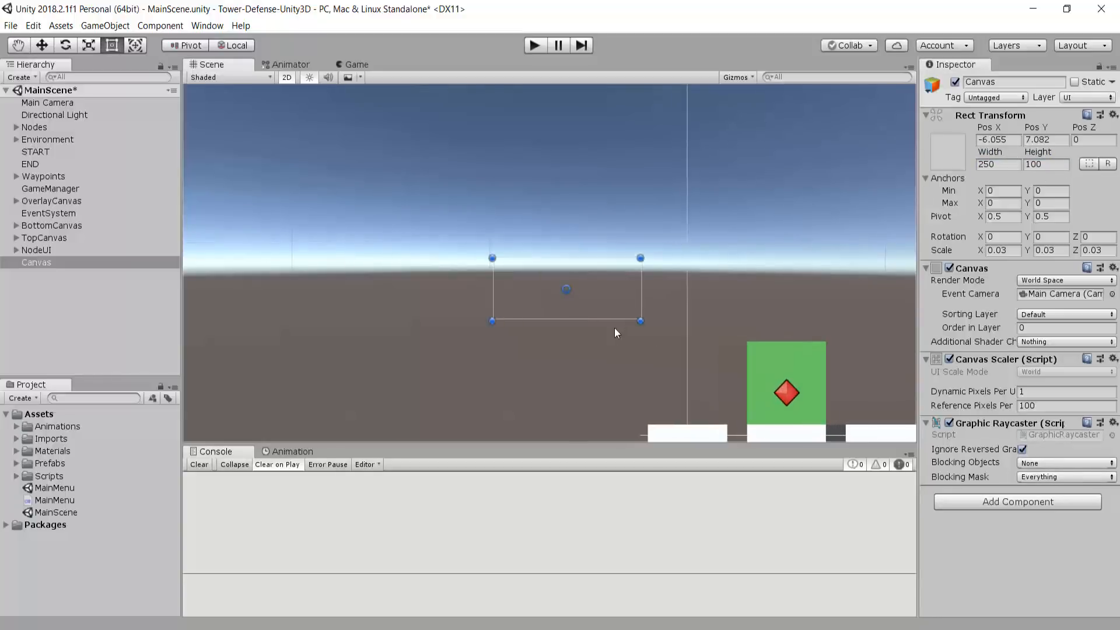
middle_drag(710, 249, 668, 266)
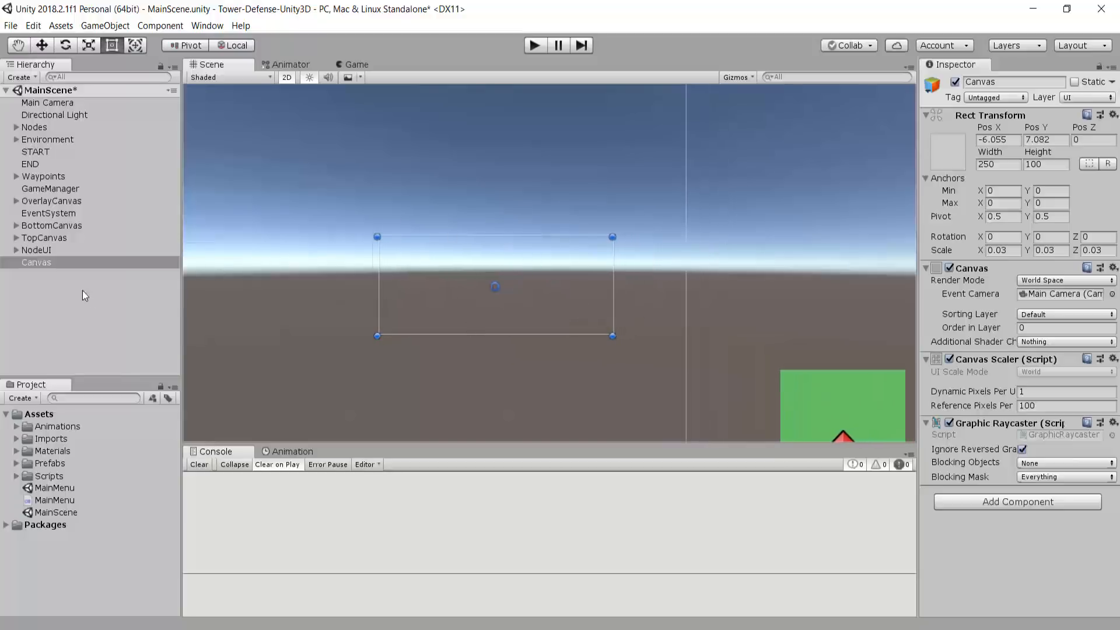
right_click(33, 265)
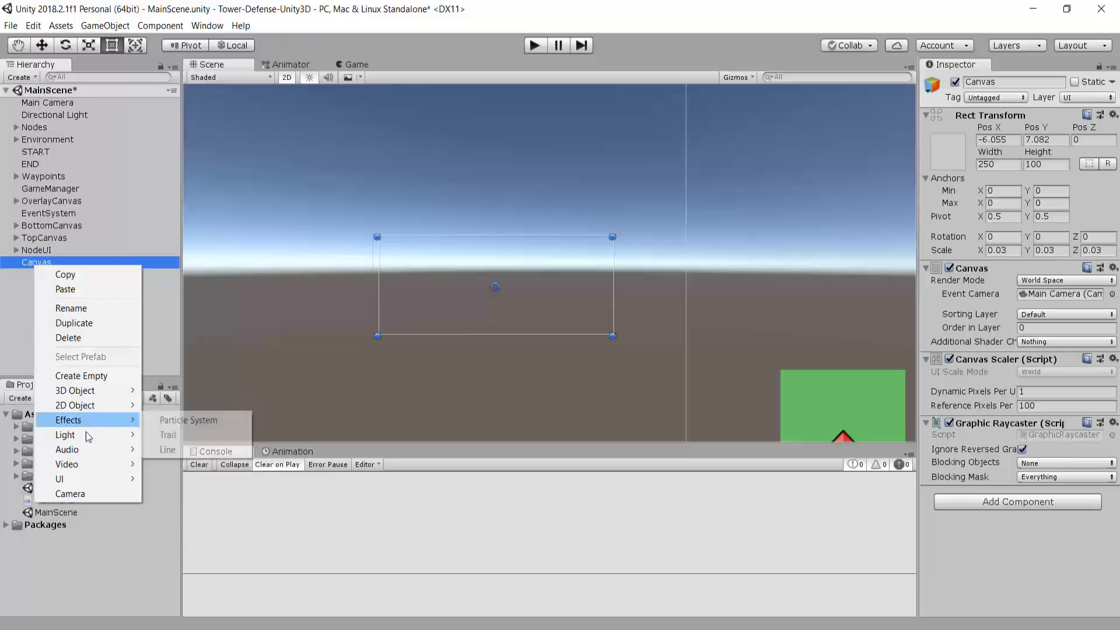
mouse_move(81, 478)
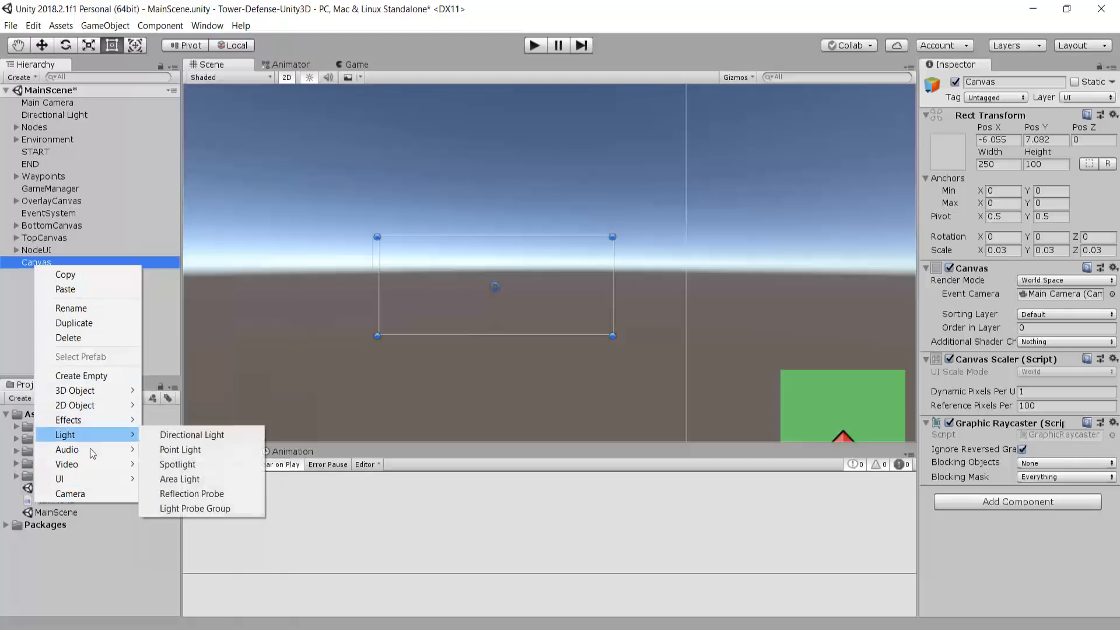
click(172, 287)
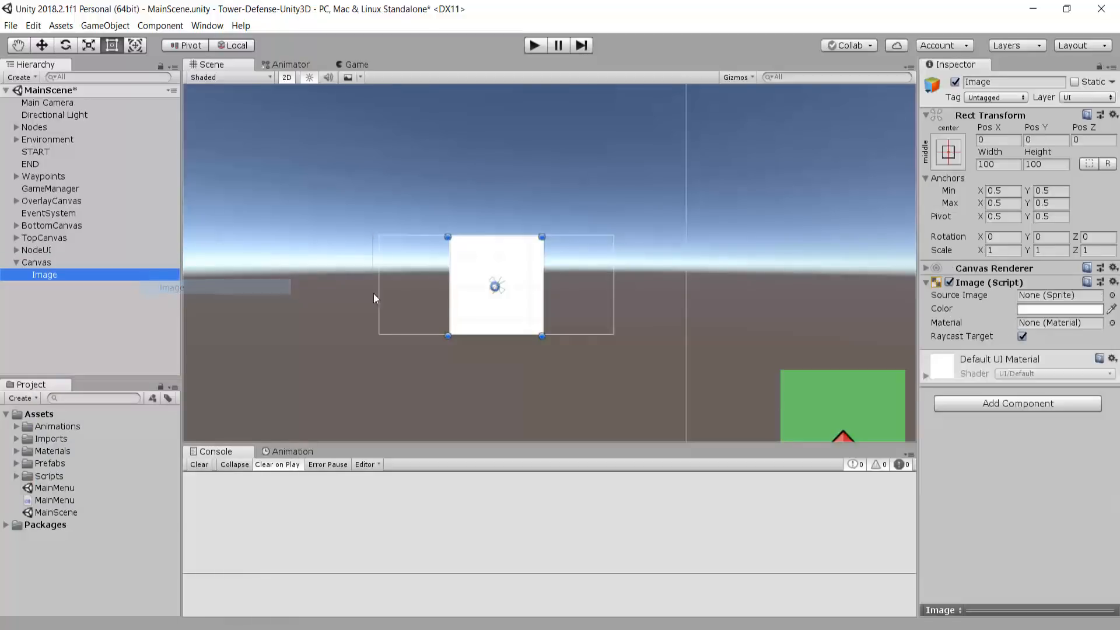
Resize the image into a strip along the canvas's bottom edge, spanning its full 250 width and about 33 high.
click(548, 241)
drag(549, 240, 612, 292)
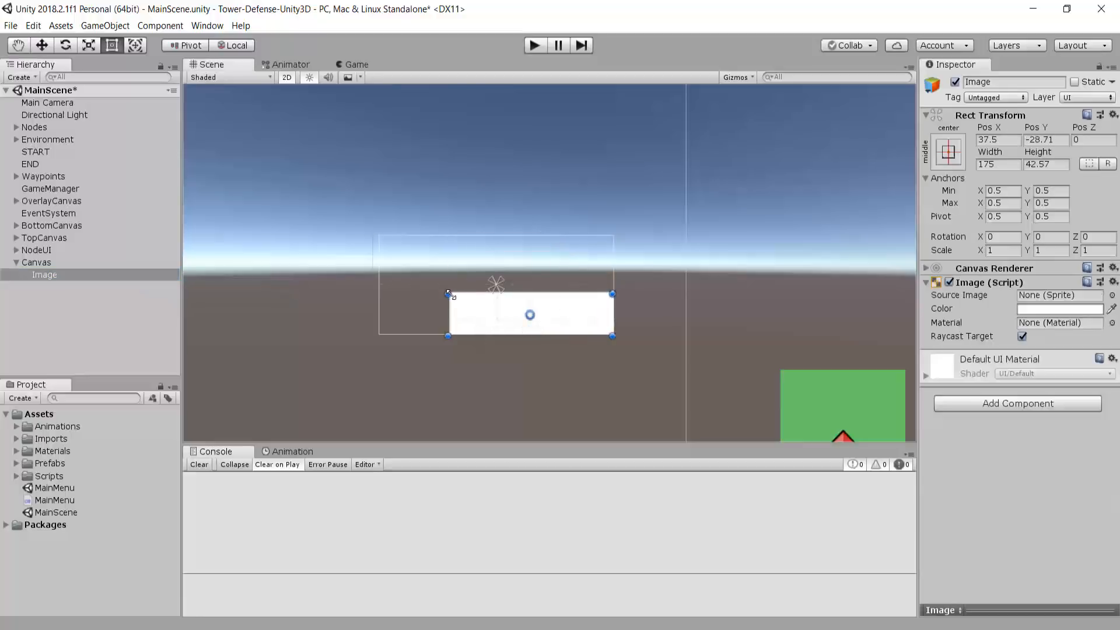
drag(450, 293, 379, 303)
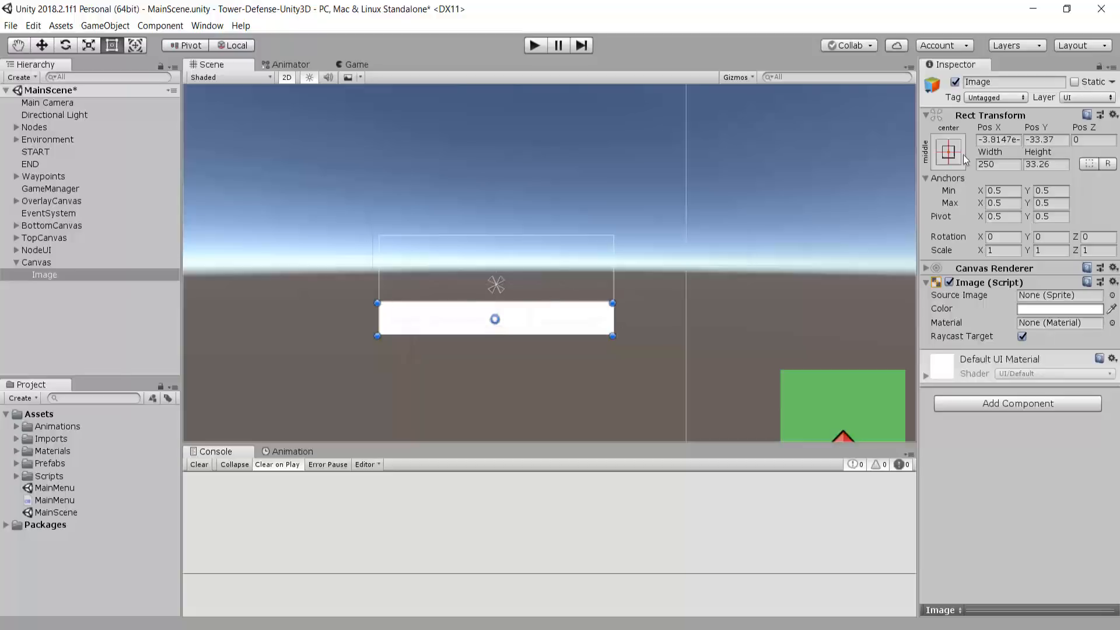
Apply the bottom-stretch anchor preset to the image, also setting its position.
click(948, 153)
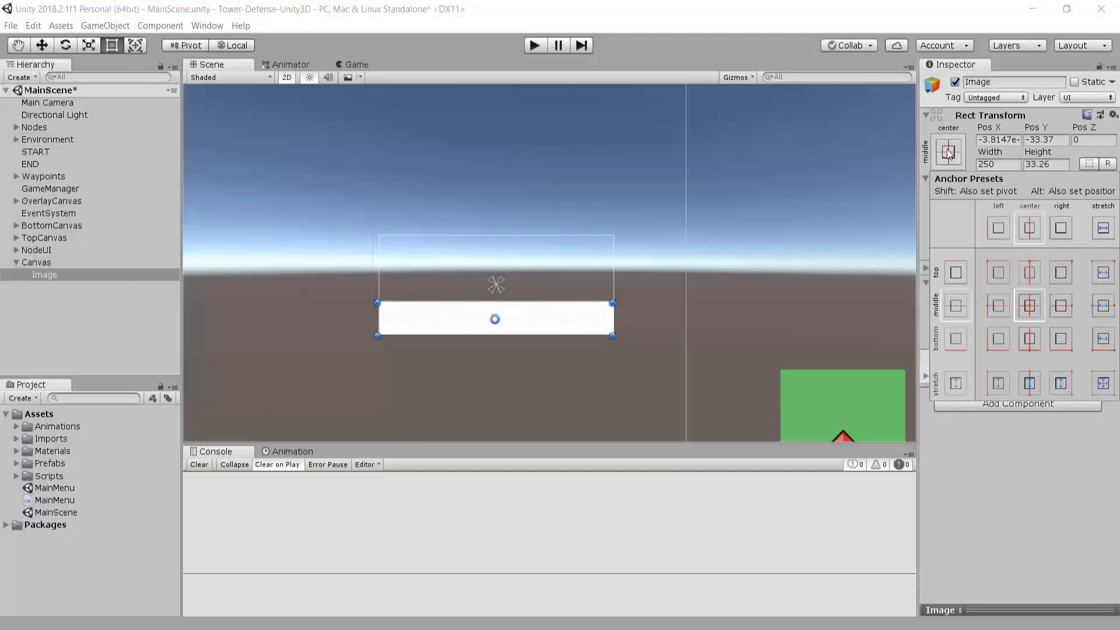
key(alt)
key(alt)
key(alt)
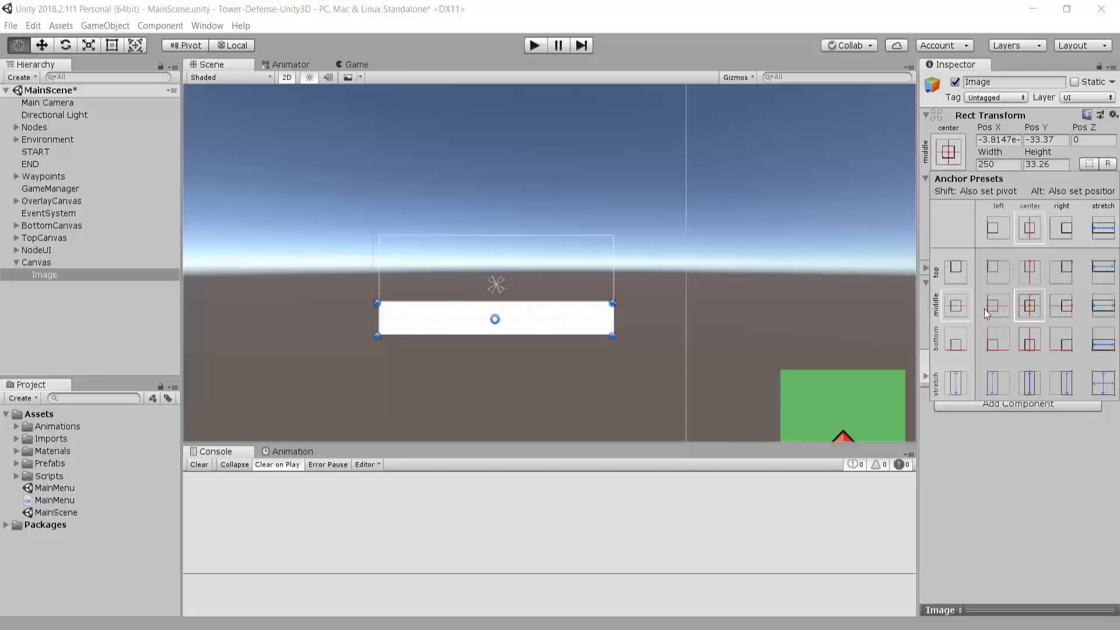
alt+click(1104, 348)
scroll(642, 325, down, 1)
scroll(644, 321, down, 3)
click(657, 315)
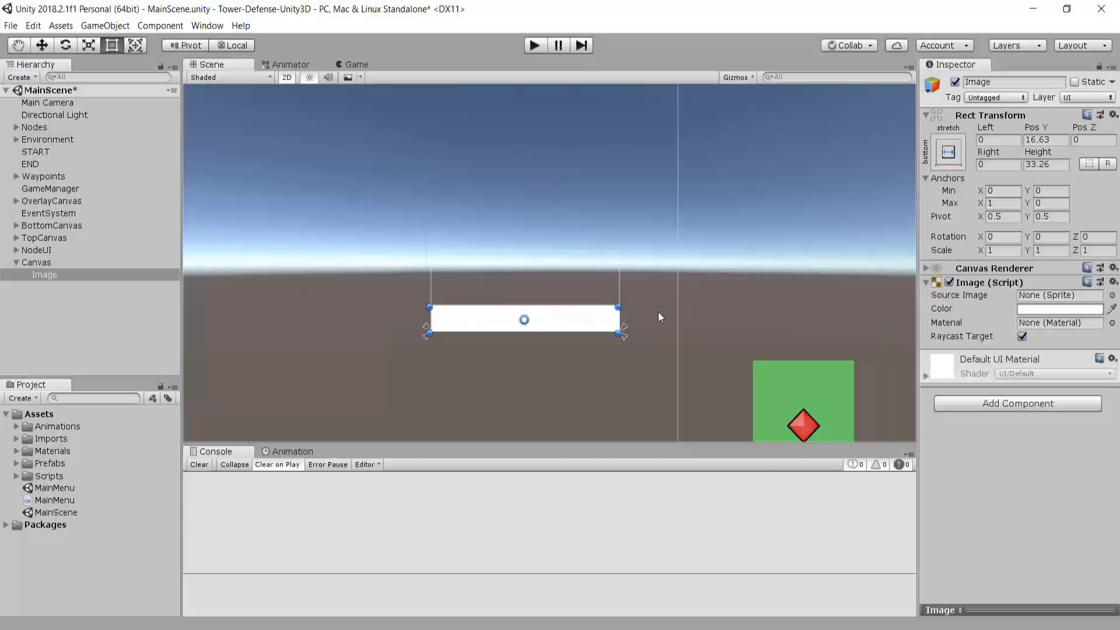
Change the image's color to a dark gray with an alpha of 177.
scroll(635, 315, up, 10)
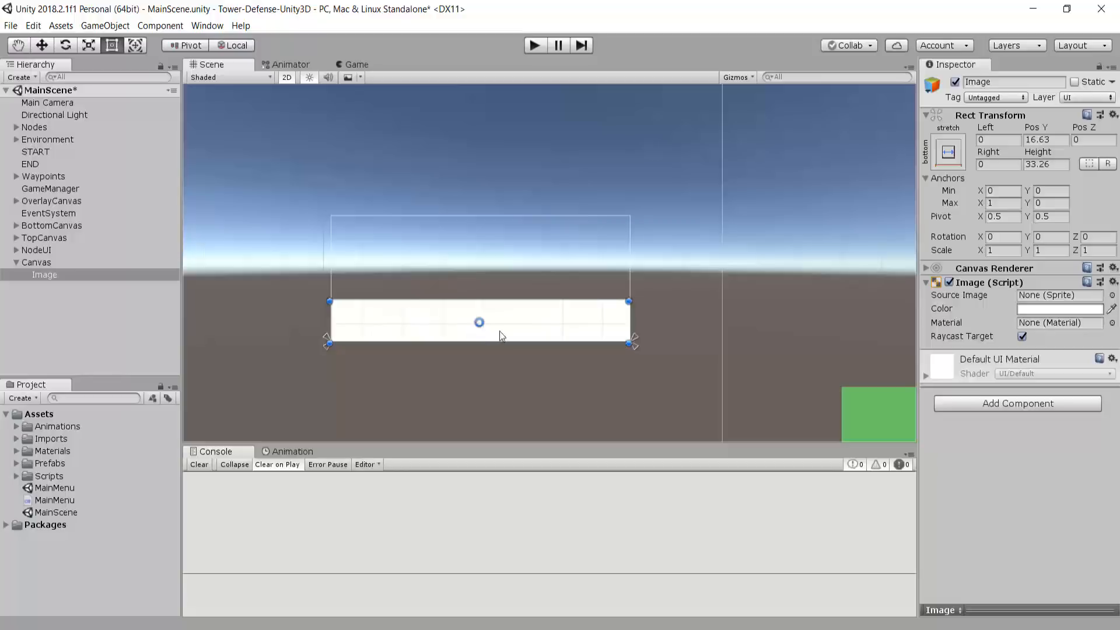
click(1039, 308)
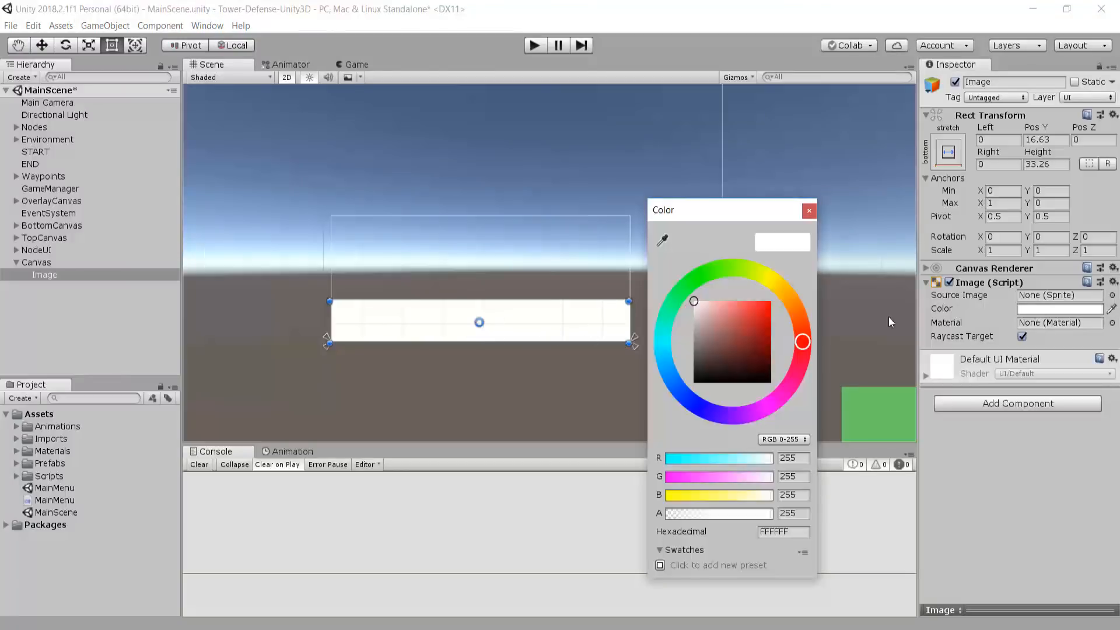
drag(697, 307, 680, 371)
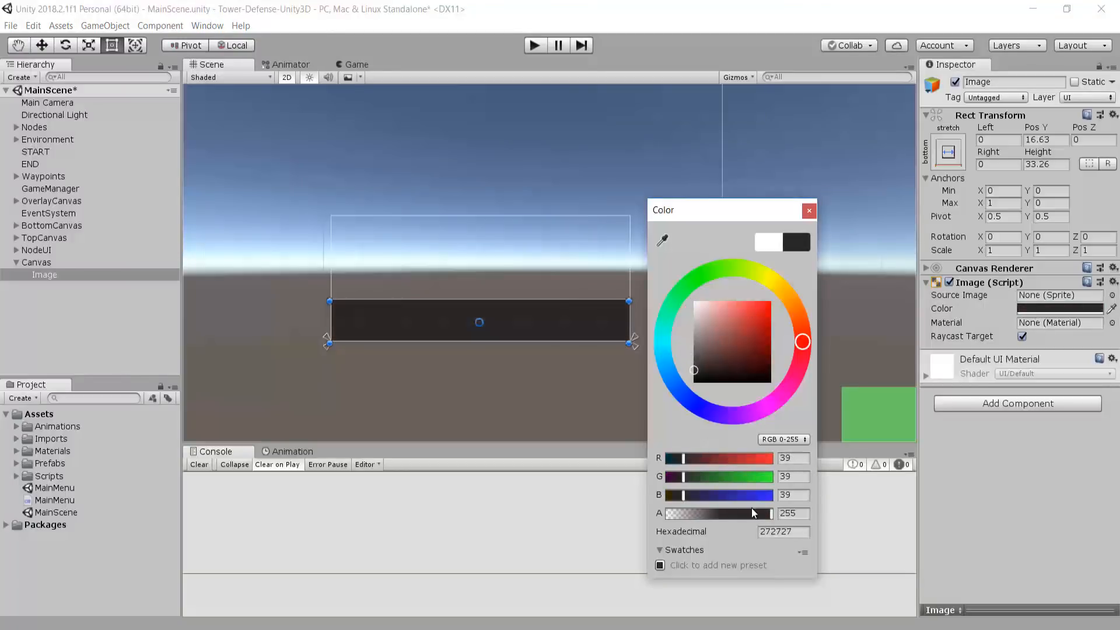
drag(752, 513, 738, 513)
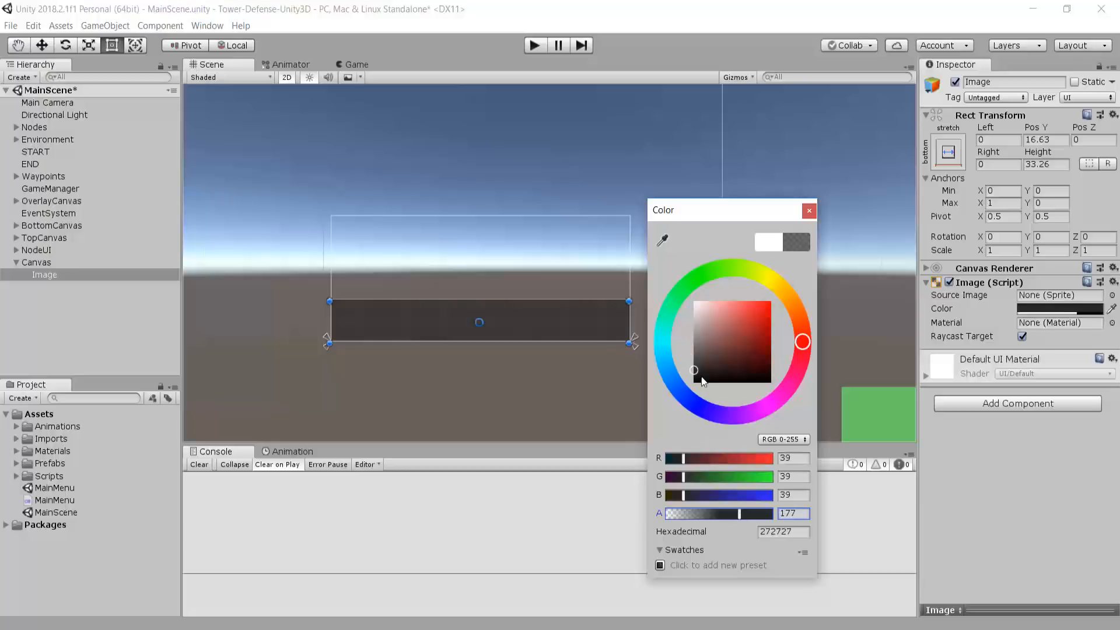
mouse_move(694, 362)
mouse_down()
mouse_move(691, 348)
mouse_move(692, 361)
mouse_up()
drag(693, 361, 692, 363)
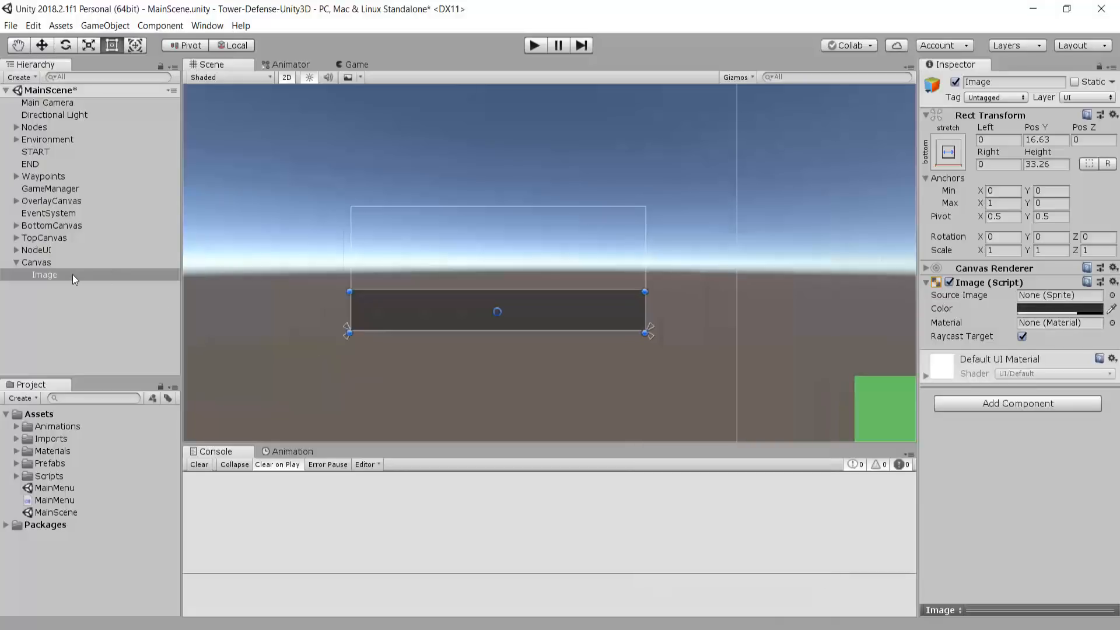
Rename the image object to HealthbarBG.
click(1002, 82)
text(HealthbarBG)
key(Return)
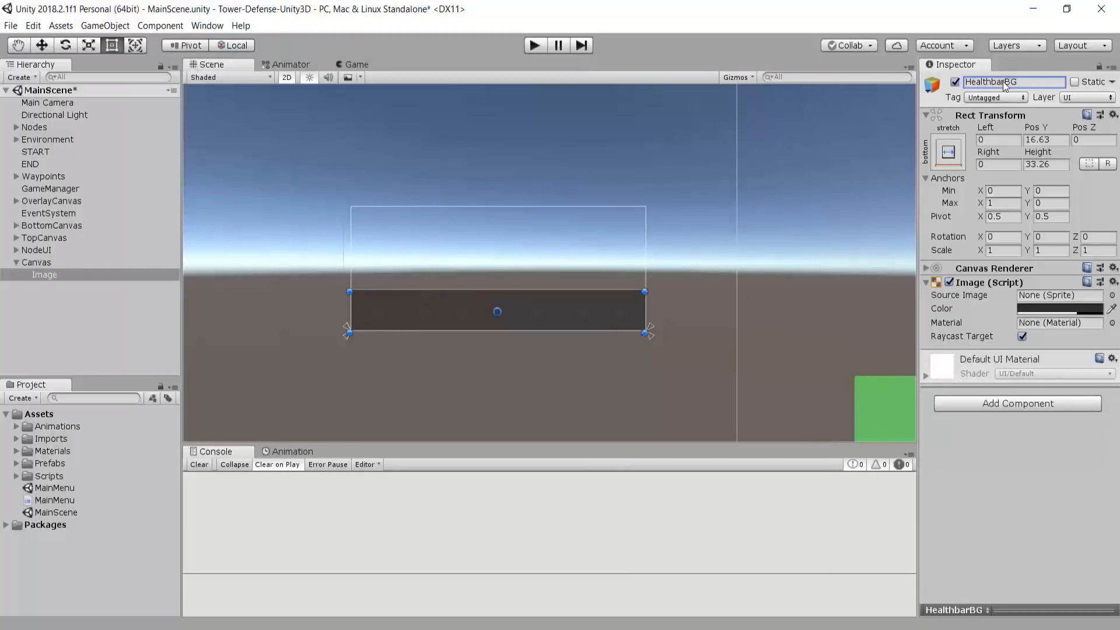
Duplicate HealthbarBG and make the copy a child of the original.
click(92, 266)
click(90, 274)
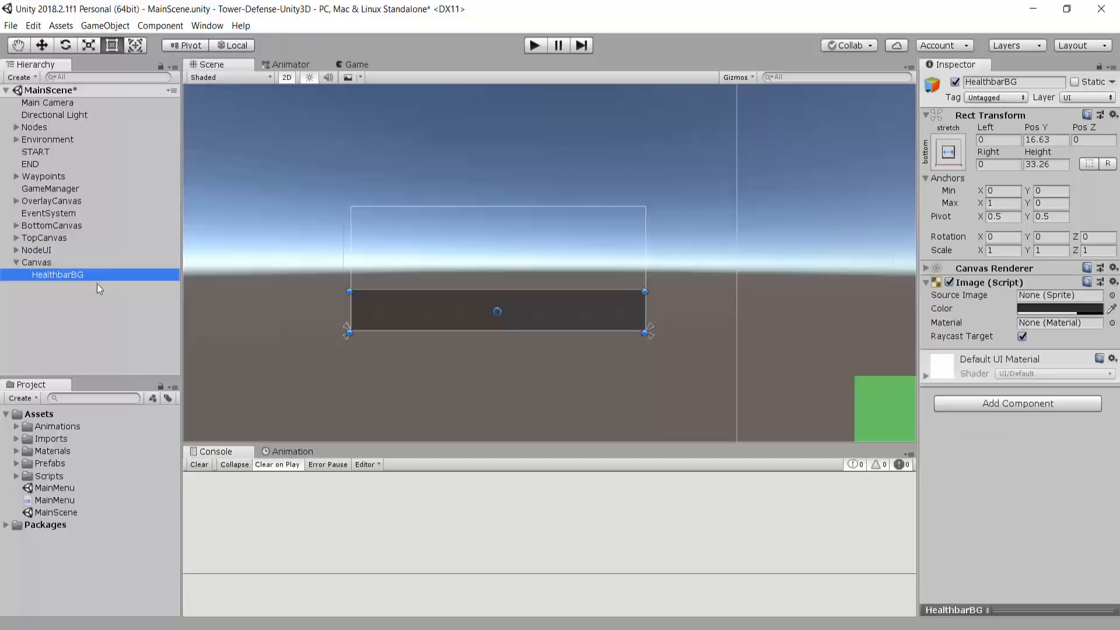
key(ctrl+d)
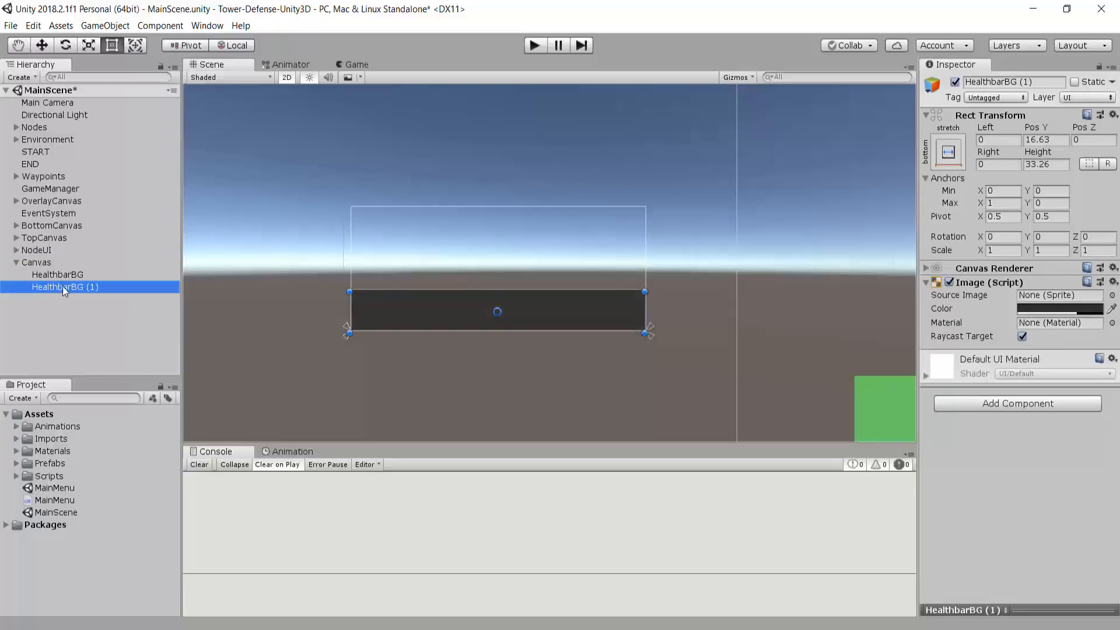
drag(54, 287, 59, 275)
Rename the nested copy of HealthbarBG to Healthbar.
click(1020, 79)
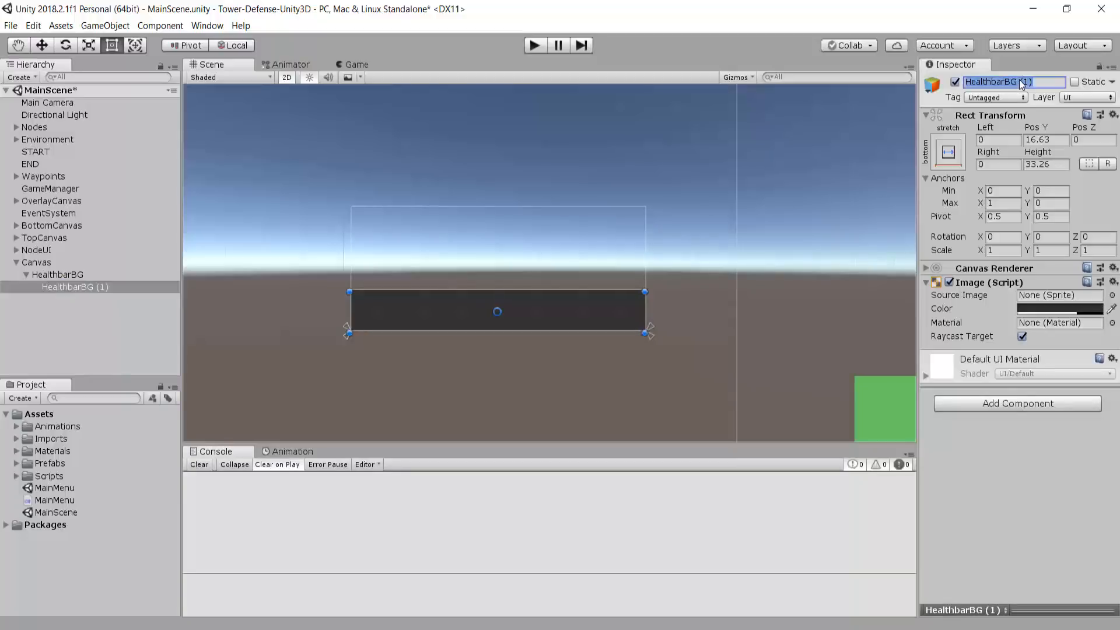
text(Healthbar)
key(Return)
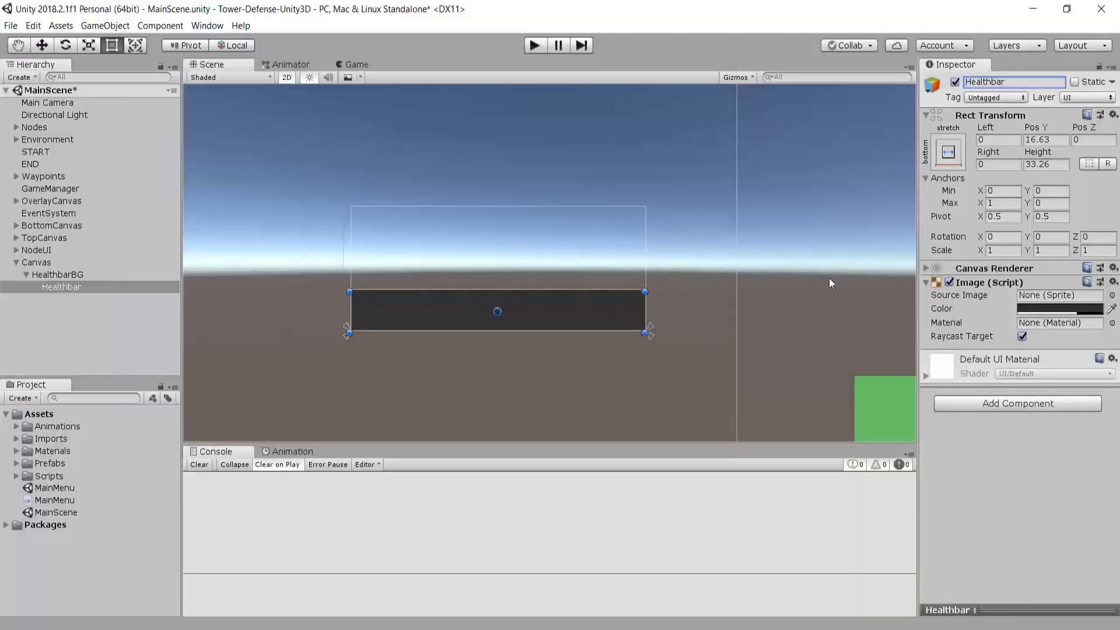
Change the Healthbar image's color to a saturated green with an alpha of 255.
click(1041, 309)
click(771, 514)
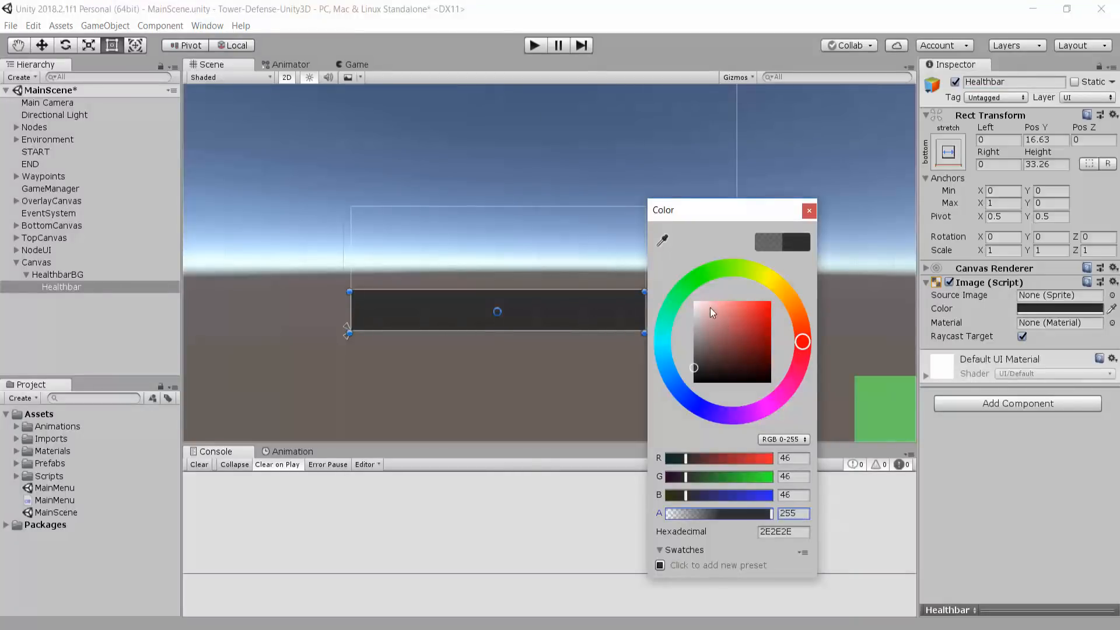
click(709, 270)
click(750, 331)
drag(760, 316, 775, 318)
click(476, 317)
scroll(534, 300, down, 6)
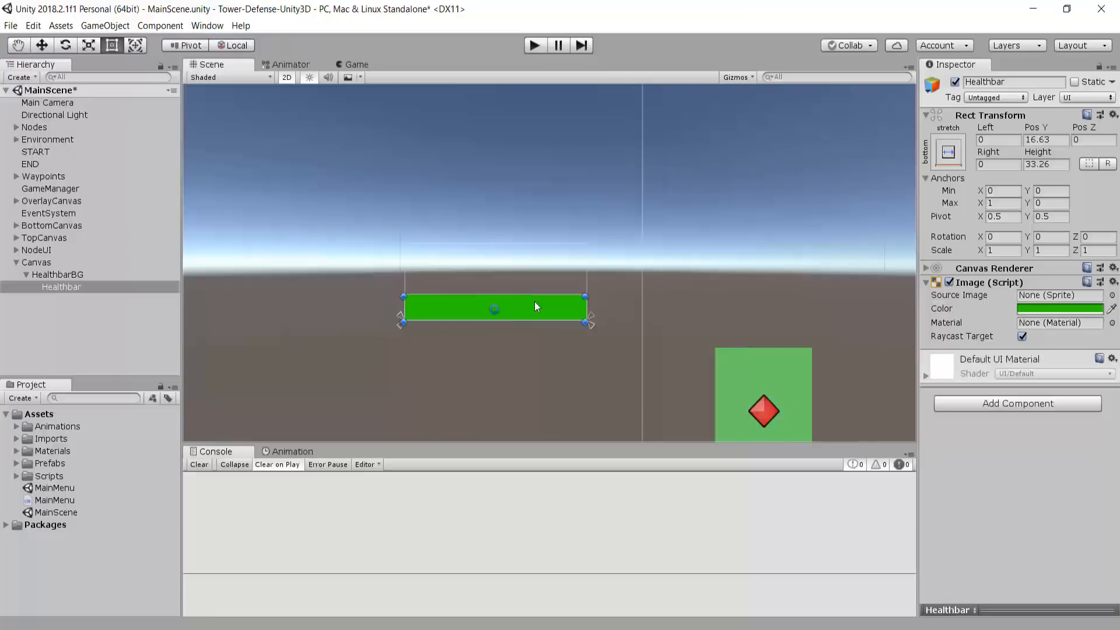
scroll(496, 304, up, 5)
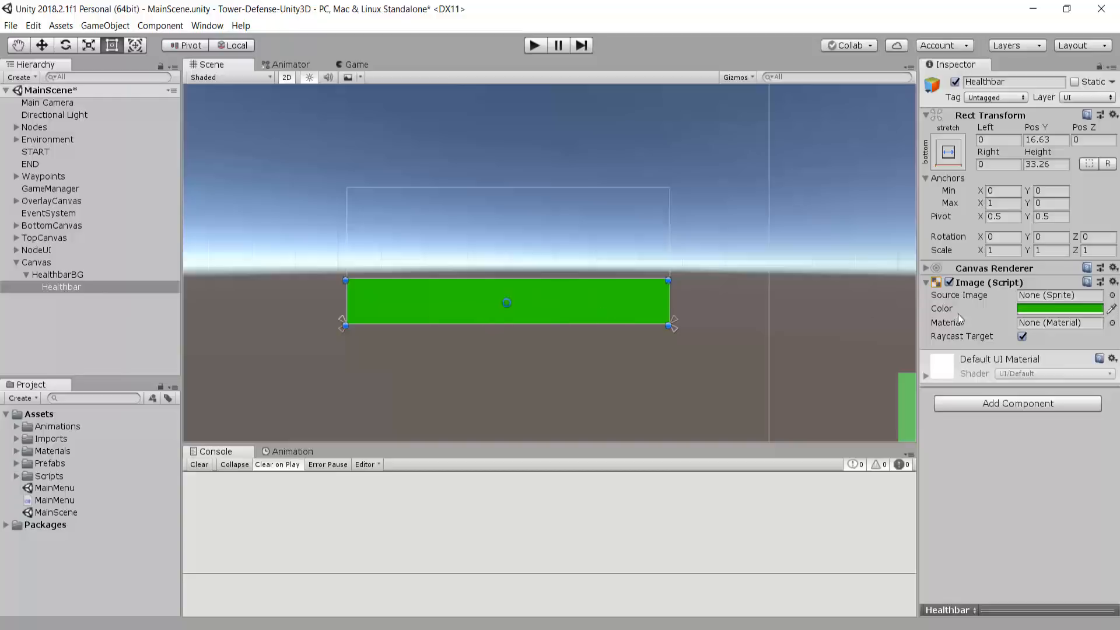
scroll(571, 314, up, 2)
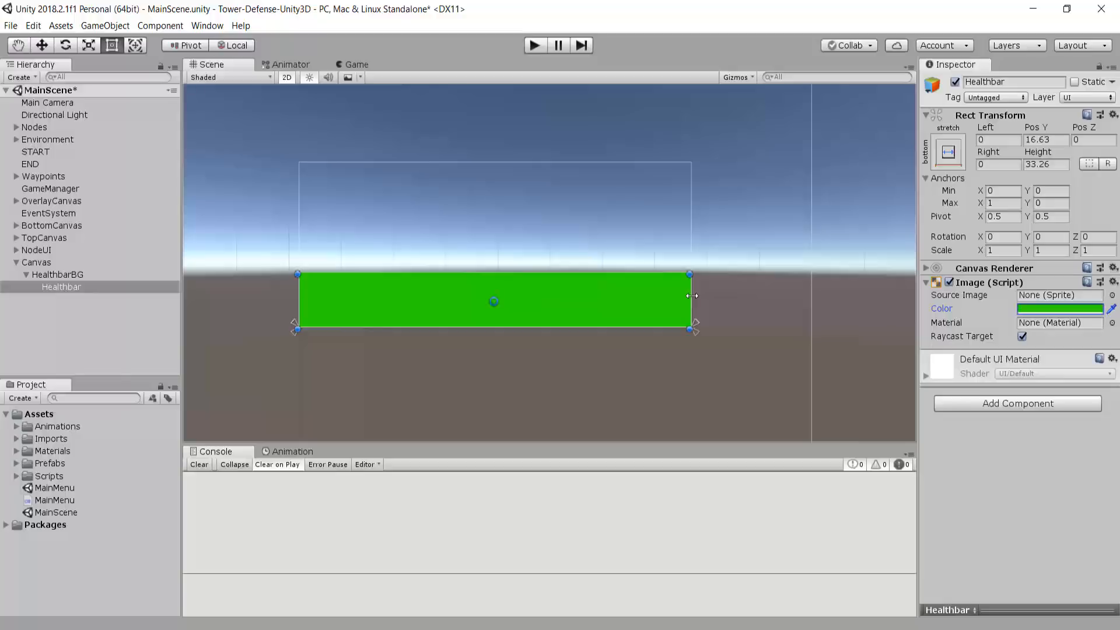
Shorten the Healthbar from its right edge to about half the background's width, and stretch it back to full width.
drag(692, 296, 498, 310)
scroll(642, 328, down, 10)
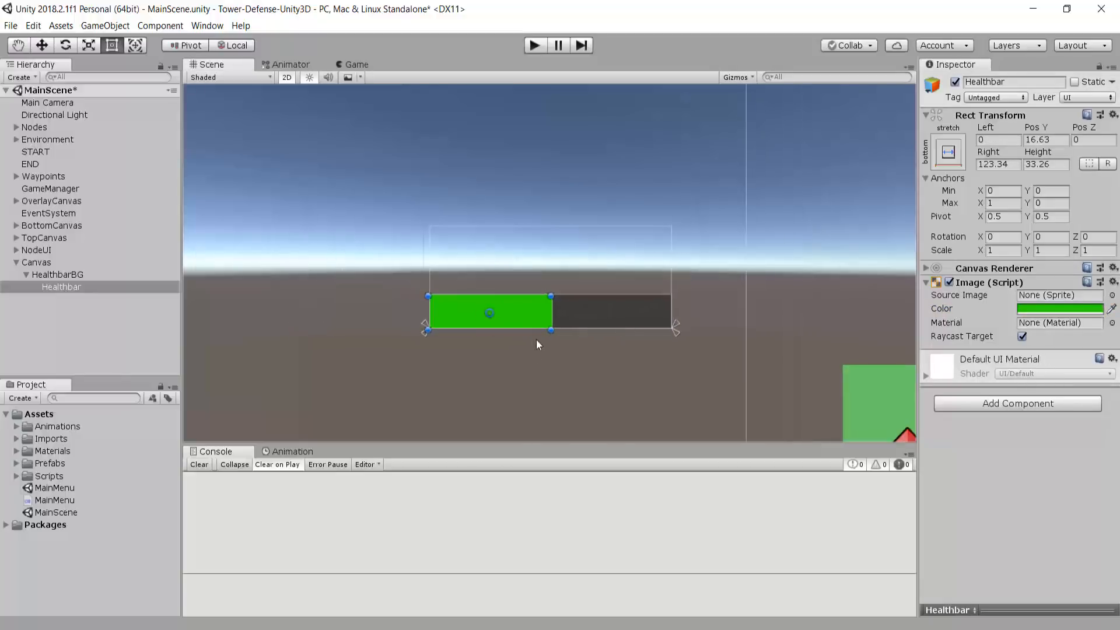
scroll(653, 386, up, 4)
click(421, 261)
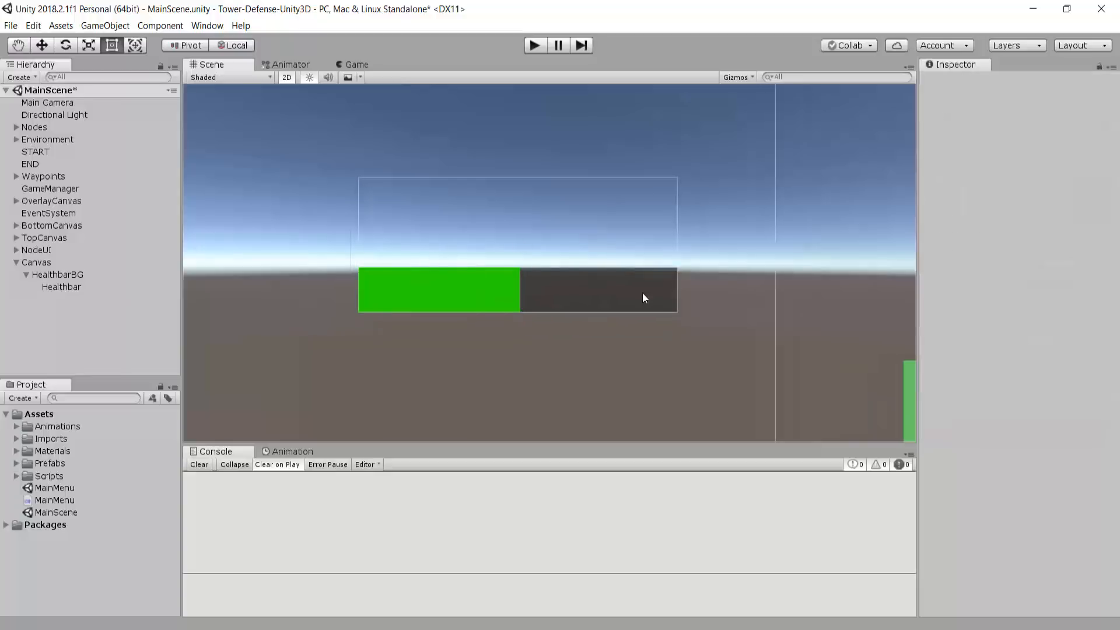
click(516, 288)
drag(523, 288, 675, 292)
Switch the scene view from 2D to 3D and bring the level's green start cube into view.
click(607, 284)
scroll(643, 281, down, 5)
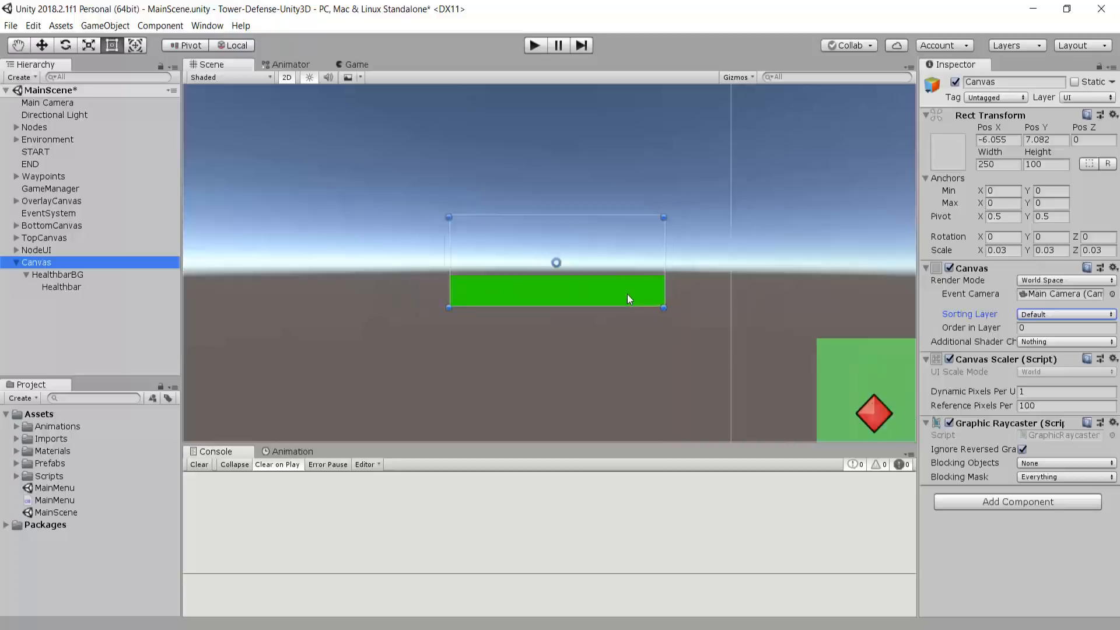
middle_drag(666, 277, 527, 218)
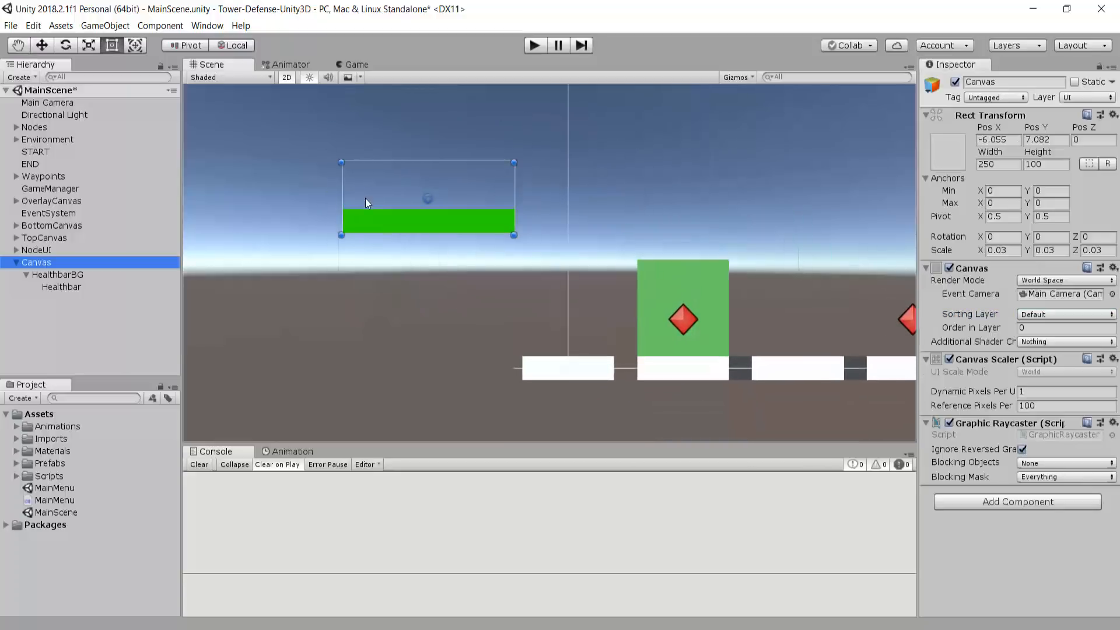
scroll(429, 205, up, 3)
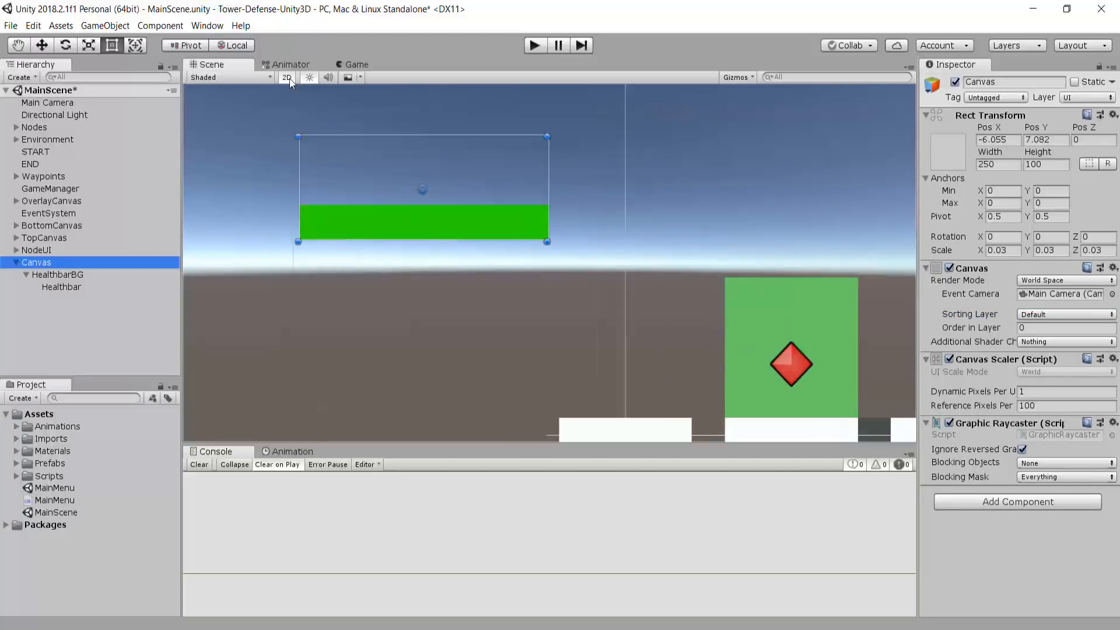
click(290, 78)
scroll(560, 245, down, 8)
middle_drag(607, 209, 551, 283)
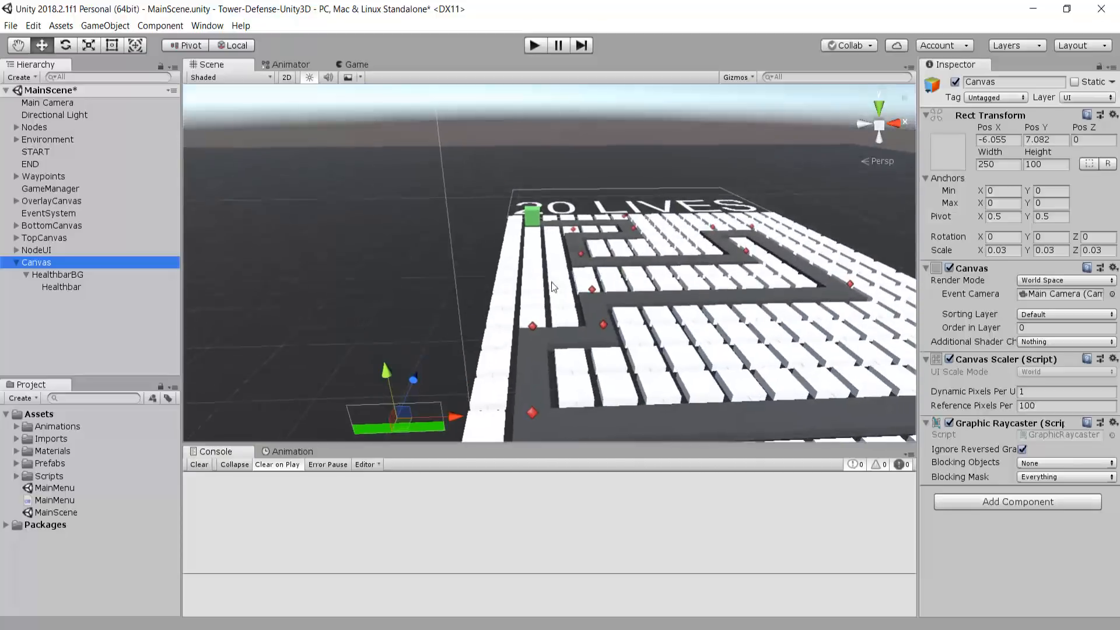
scroll(563, 273, up, 10)
right_drag(670, 238, 443, 253)
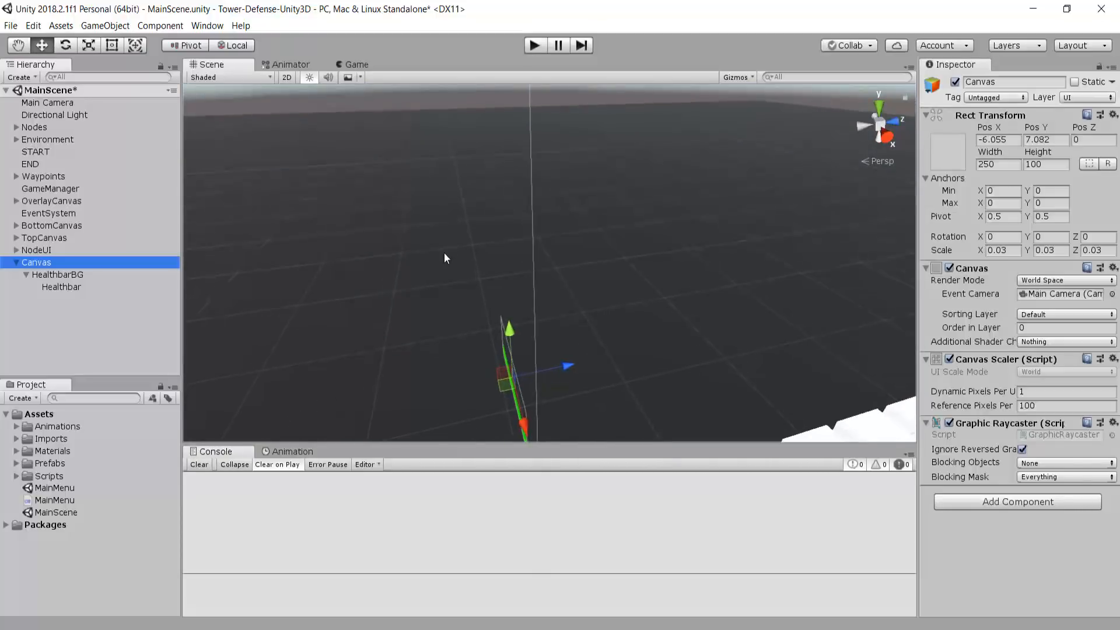
scroll(448, 254, down, 9)
middle_drag(554, 285, 208, 264)
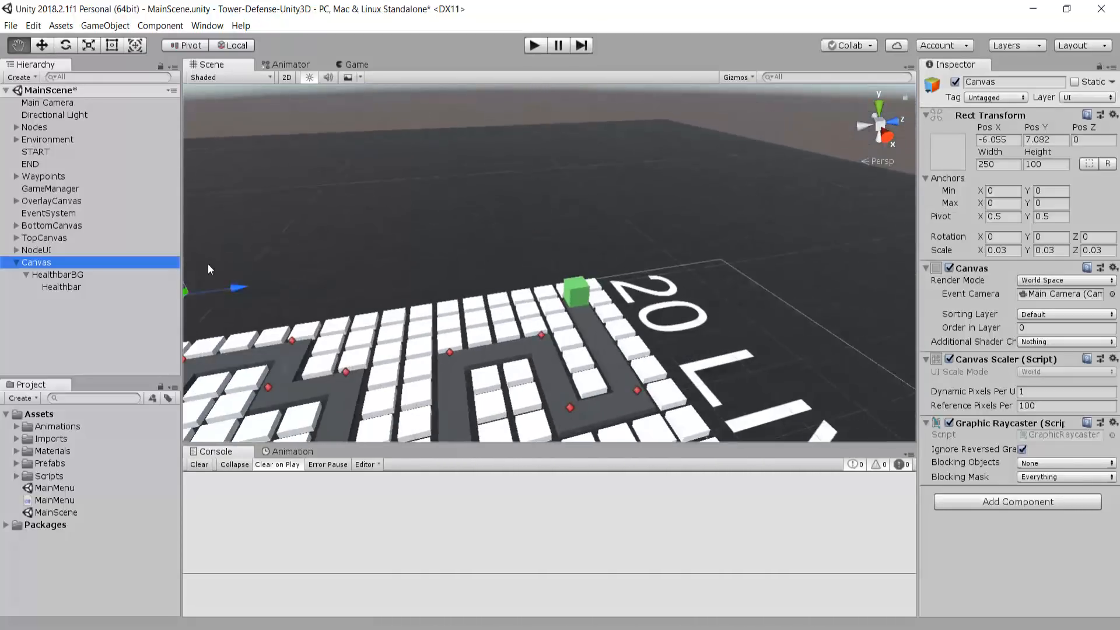
scroll(466, 281, up, 4)
right_drag(467, 282, 542, 293)
scroll(543, 294, up, 4)
middle_drag(543, 294, 624, 119)
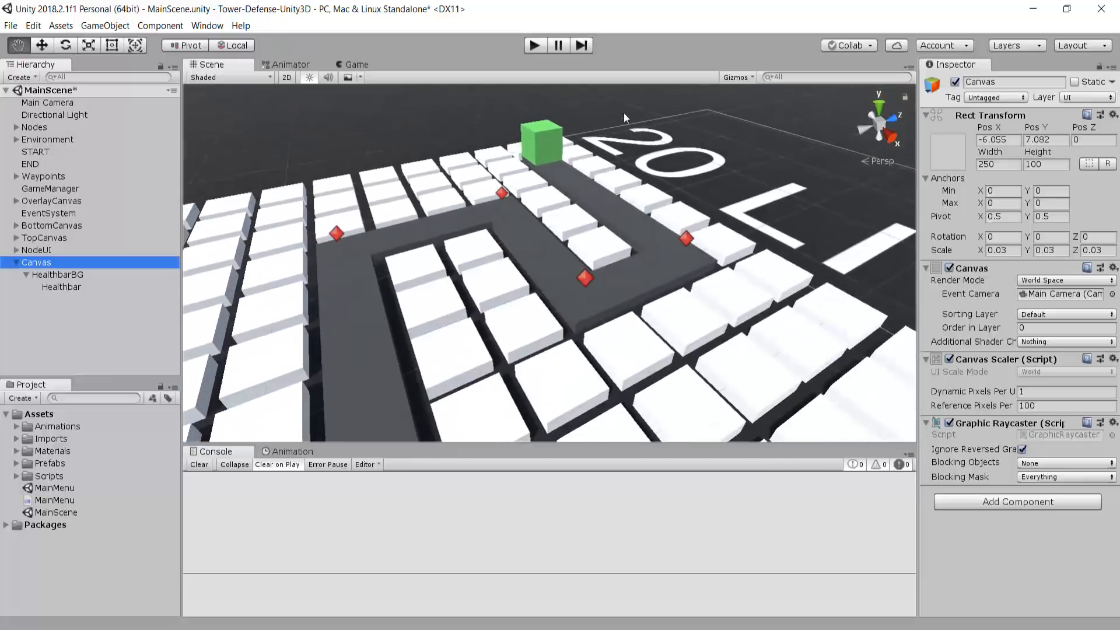
right_drag(624, 119, 601, 155)
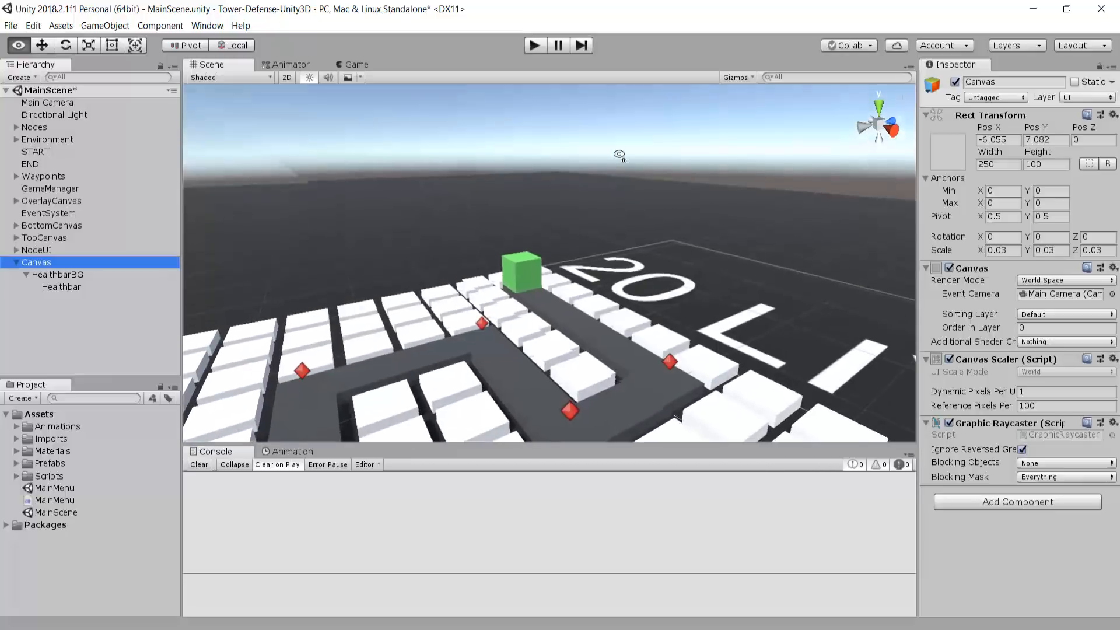
Add an instance of the Enemy prefab to the scene and frame it in the view.
click(15, 463)
drag(66, 524, 24, 355)
key(f)
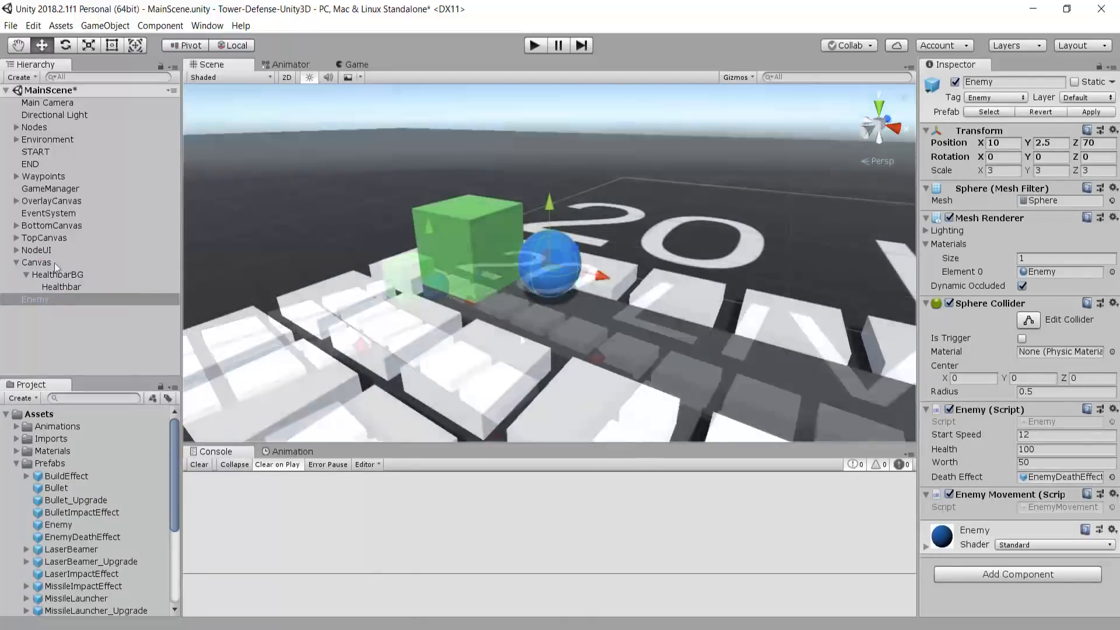
Make the health bar's Canvas a child of the Enemy object.
click(16, 262)
click(33, 262)
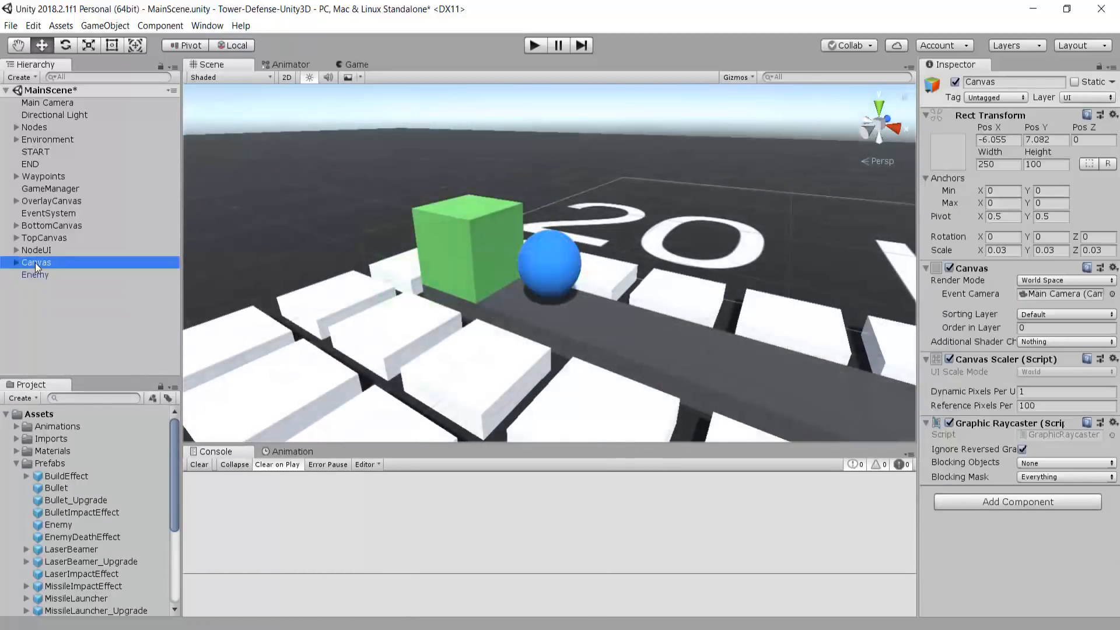
drag(35, 262, 42, 275)
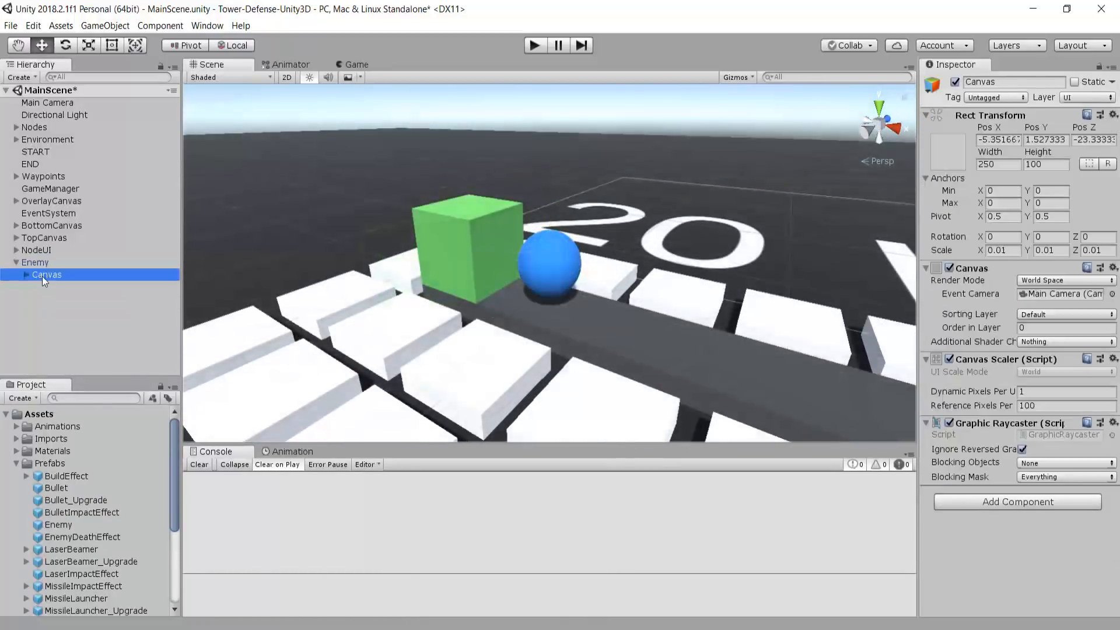
Reset the nested Canvas's position to 0 on X, Y and Z.
click(1001, 140)
text(0)
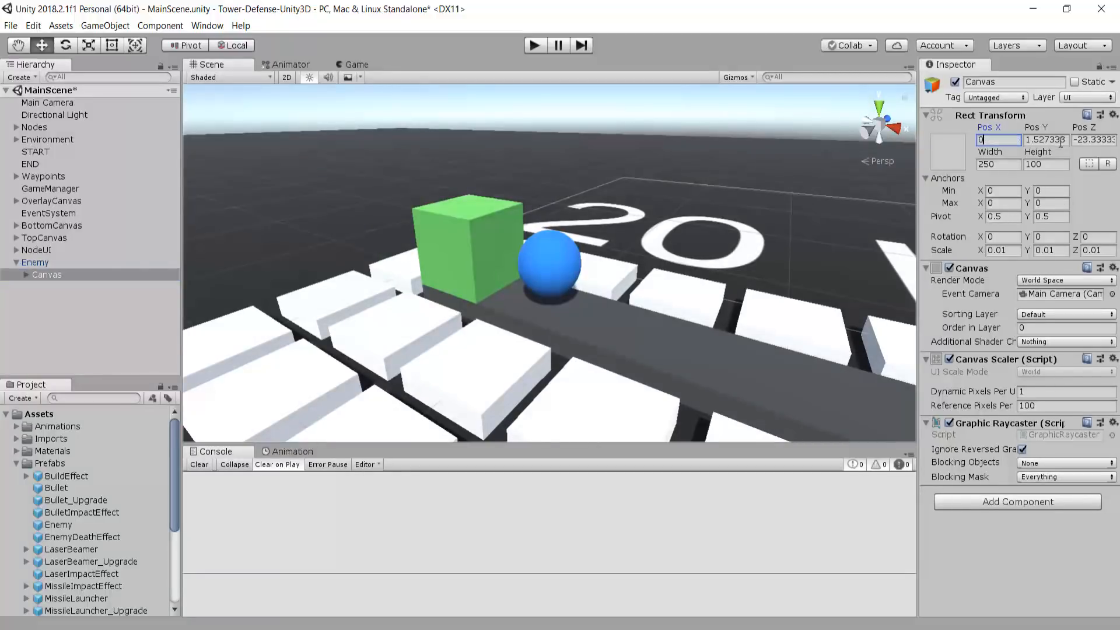
key(Tab)
text(0)
click(1092, 140)
text(0)
scroll(503, 255, up, 13)
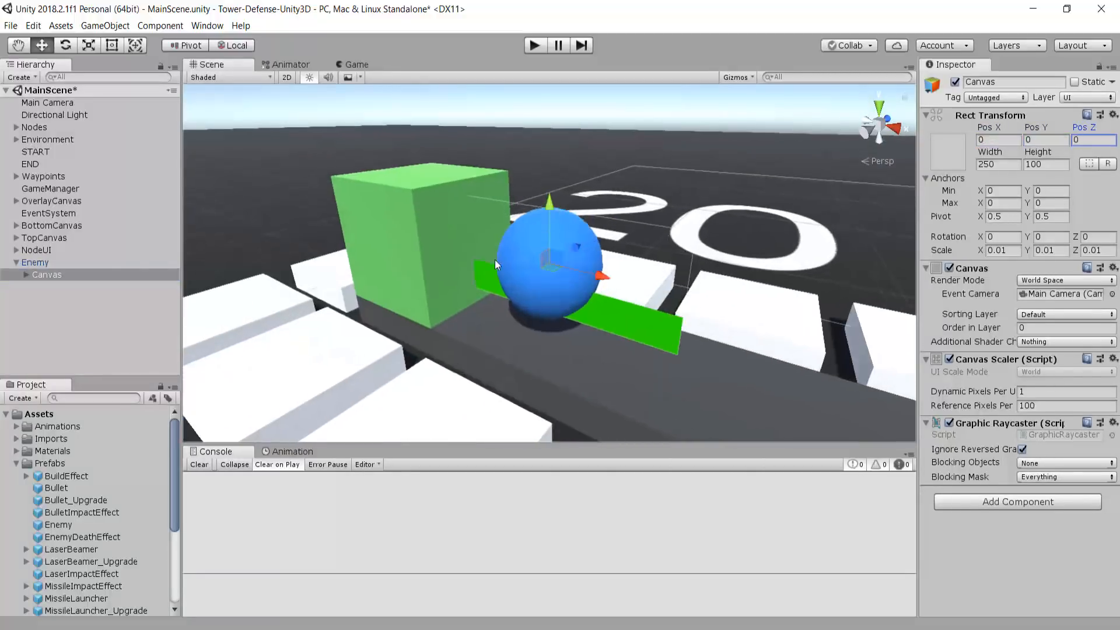
Raise the Canvas above the enemy sphere to a Y position of about 1.16 and check it in the Game view.
right_drag(378, 372, 513, 323)
scroll(513, 324, down, 7)
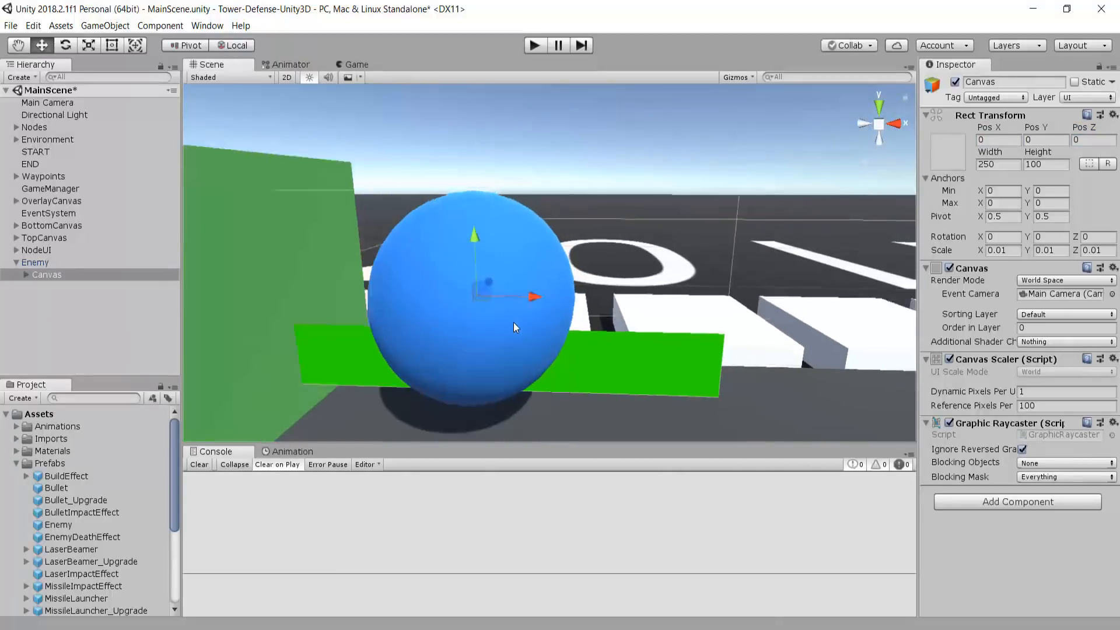
drag(479, 237, 516, 18)
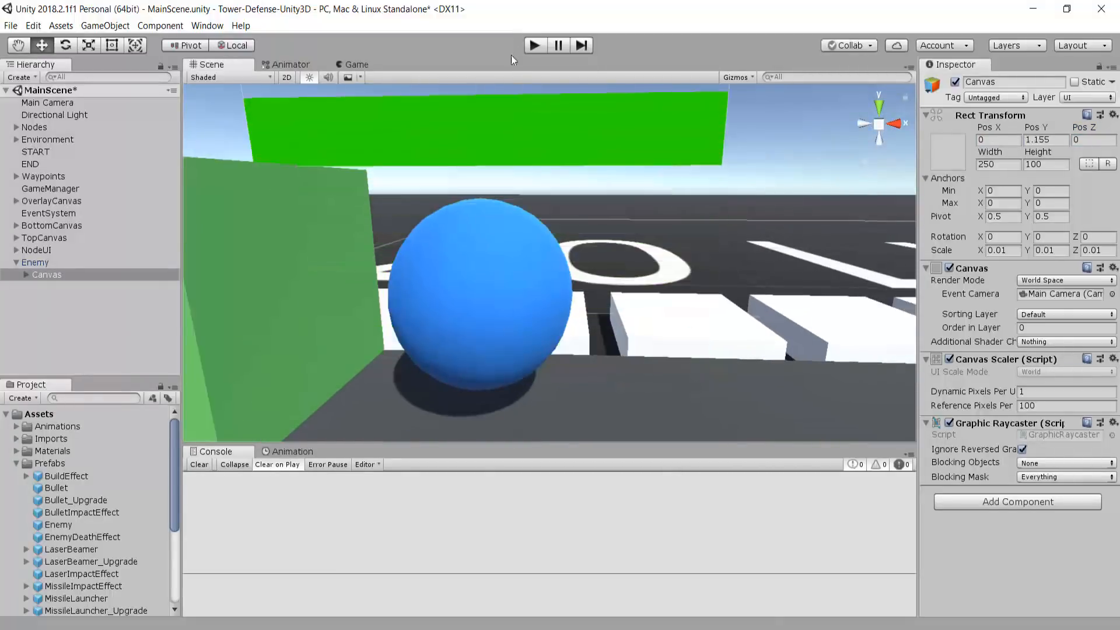
right_drag(505, 244, 468, 286)
scroll(469, 286, down, 6)
click(348, 64)
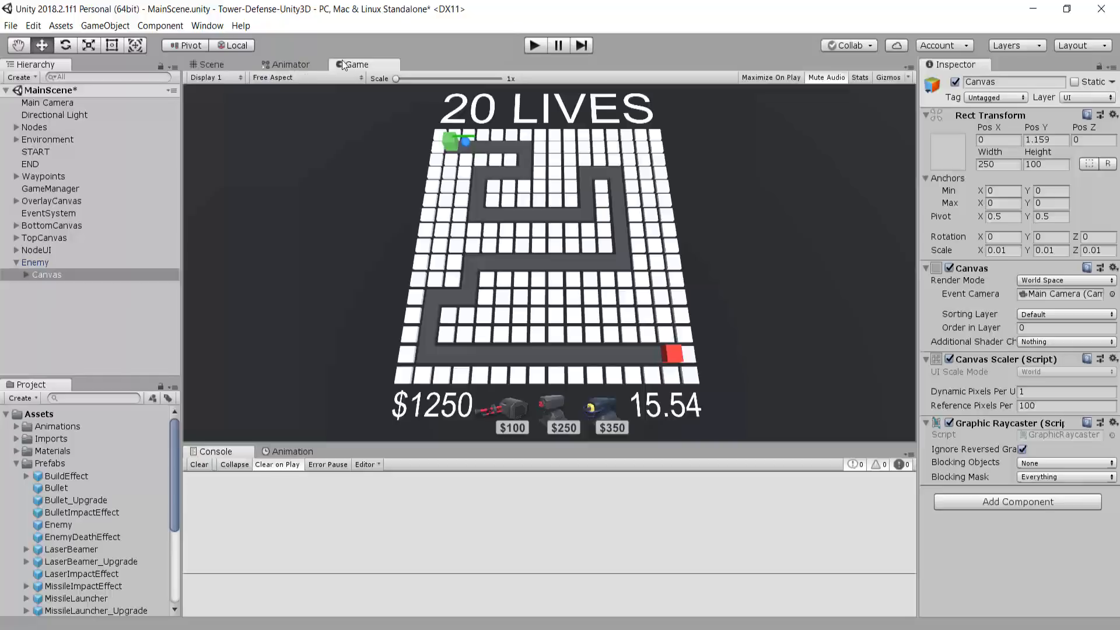
click(211, 64)
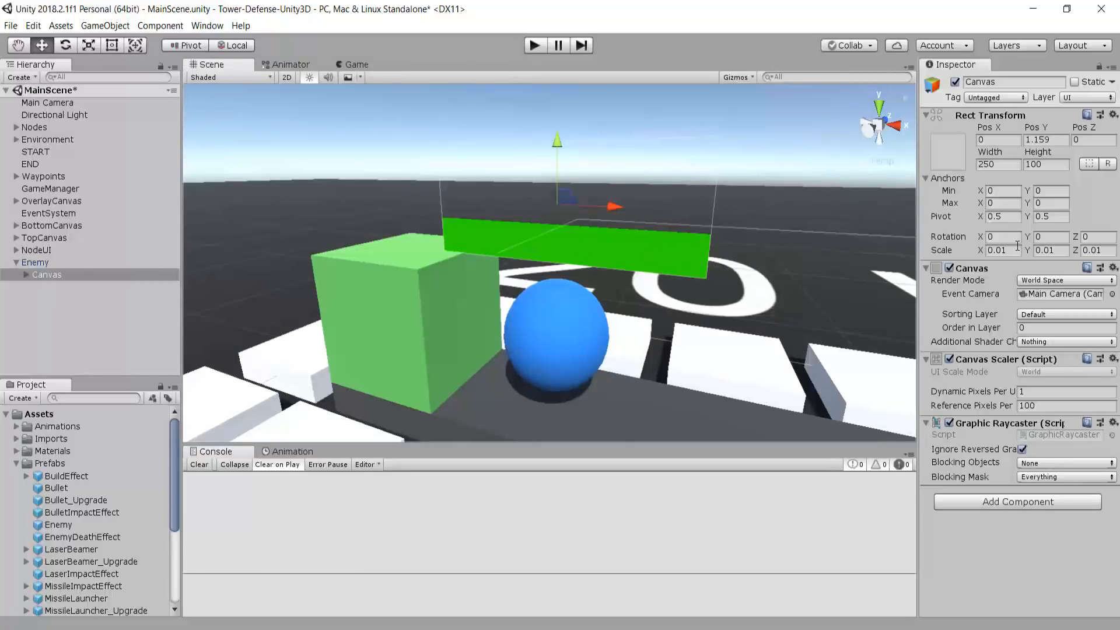
Set the Canvas's scale to 0.007 on X, Y and Z.
click(1017, 249)
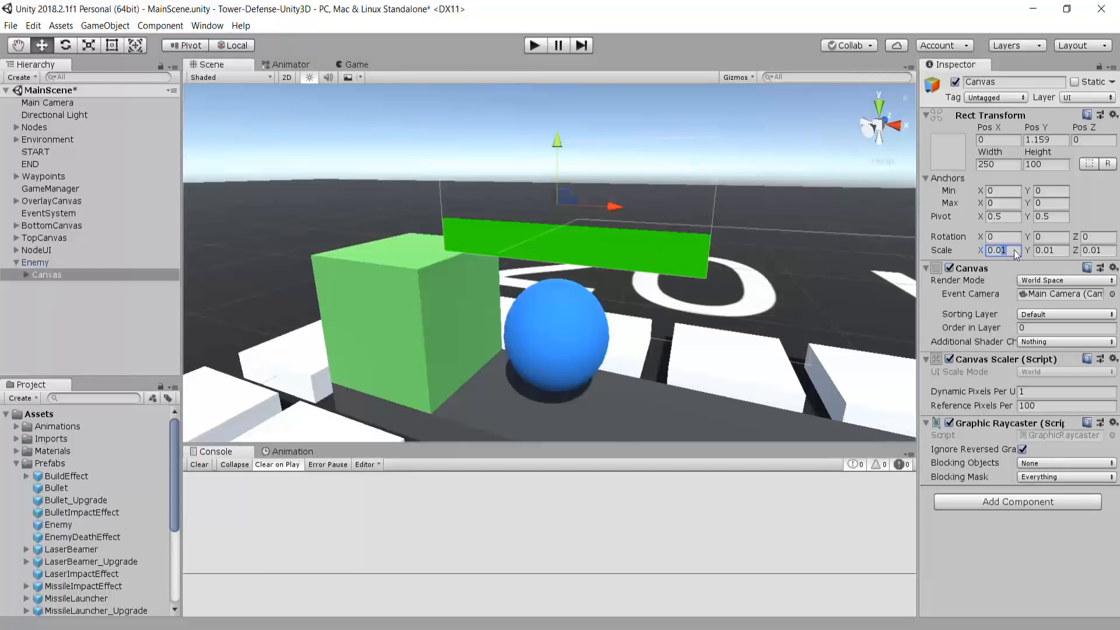
text(0.007)
drag(1016, 250, 952, 255)
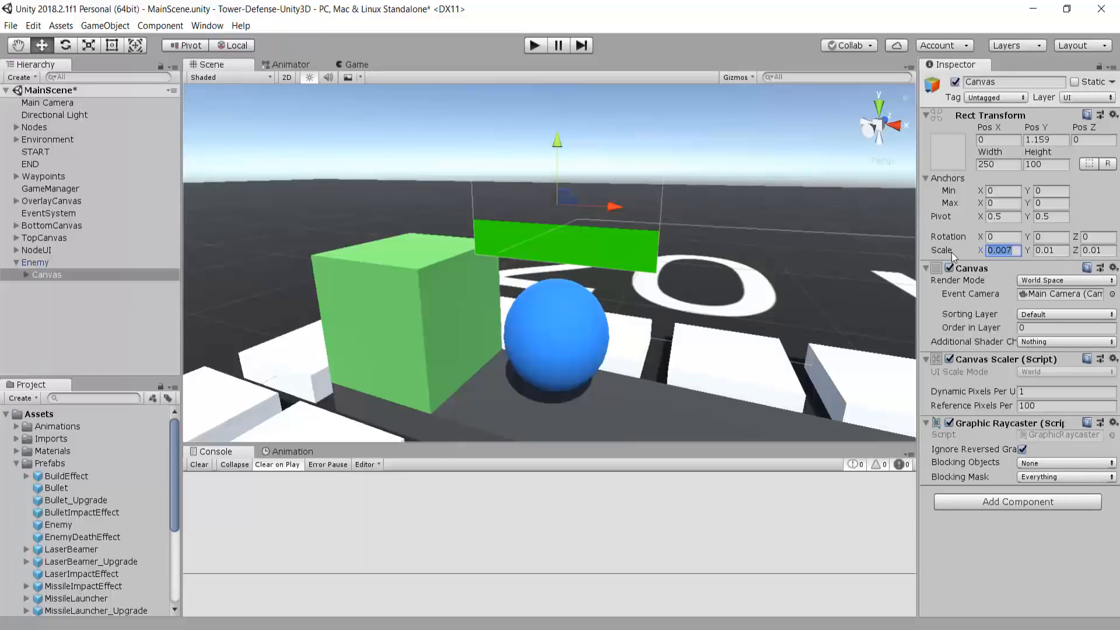
key(ctrl+c)
click(1049, 250)
key(ctrl+v)
click(1088, 249)
key(ctrl+v)
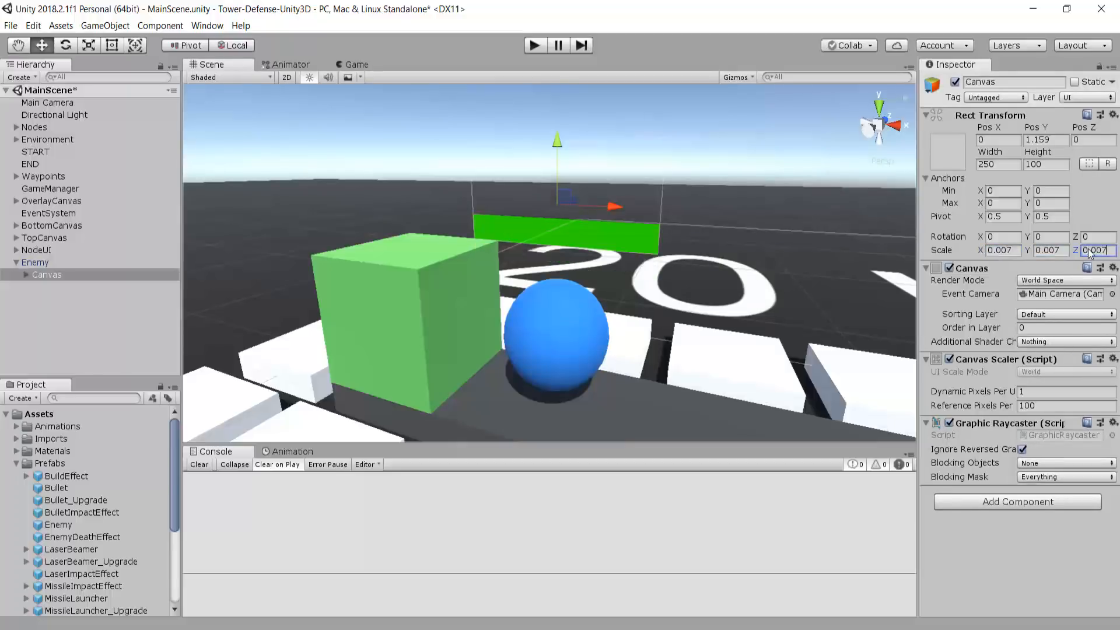
scroll(653, 294, down, 12)
scroll(648, 282, up, 13)
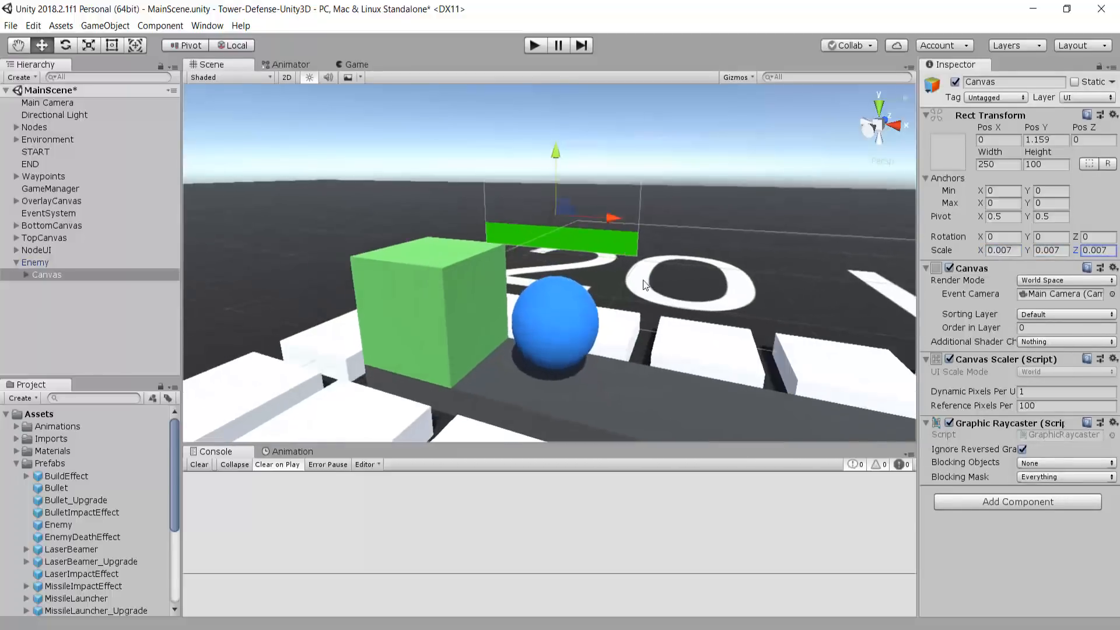
Set the Canvas's Y position to 1 and shift it along Z to about 0.14.
click(1037, 141)
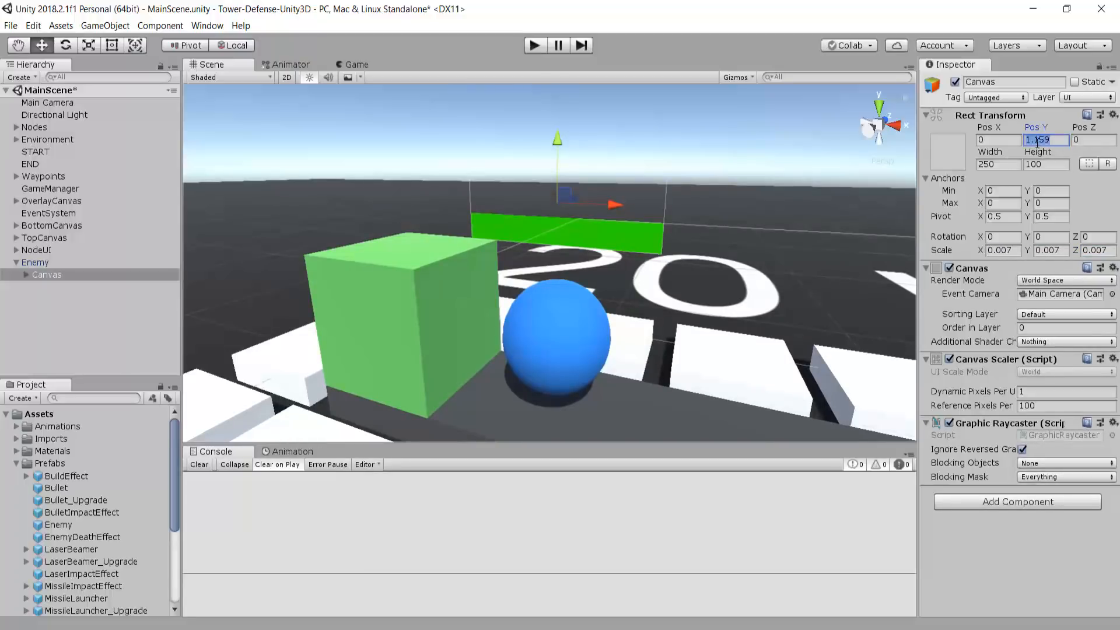
text(1)
right_drag(689, 257, 426, 208)
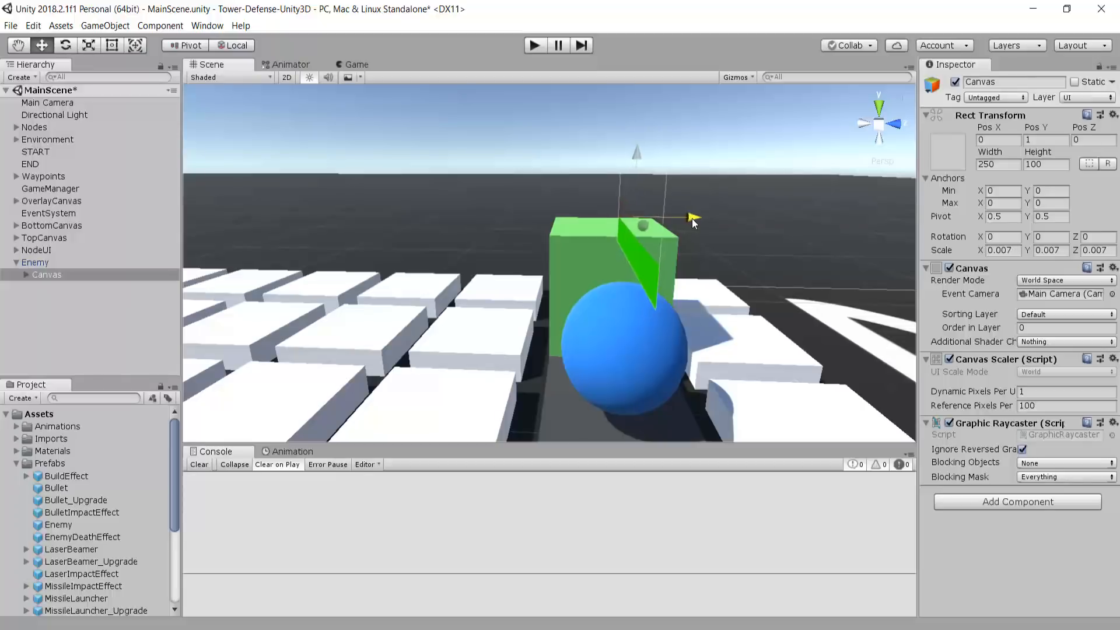
drag(691, 218, 708, 223)
middle_drag(709, 223, 667, 196)
Set the Canvas's X rotation to 70 to match the Main Camera's tilt and check it in the Game view.
click(65, 46)
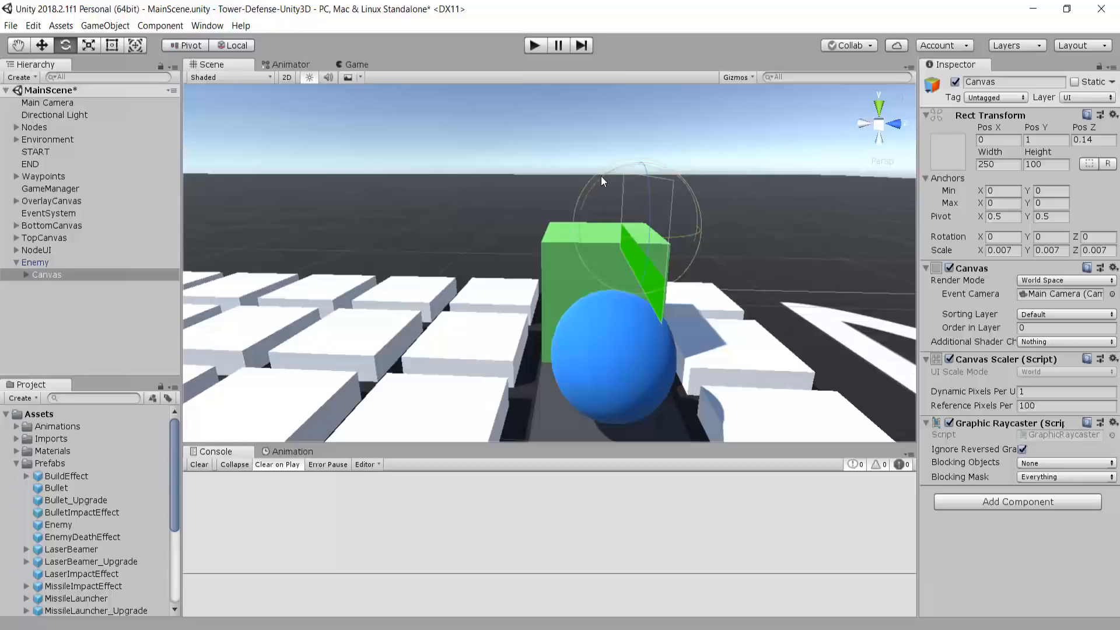
drag(601, 176, 699, 168)
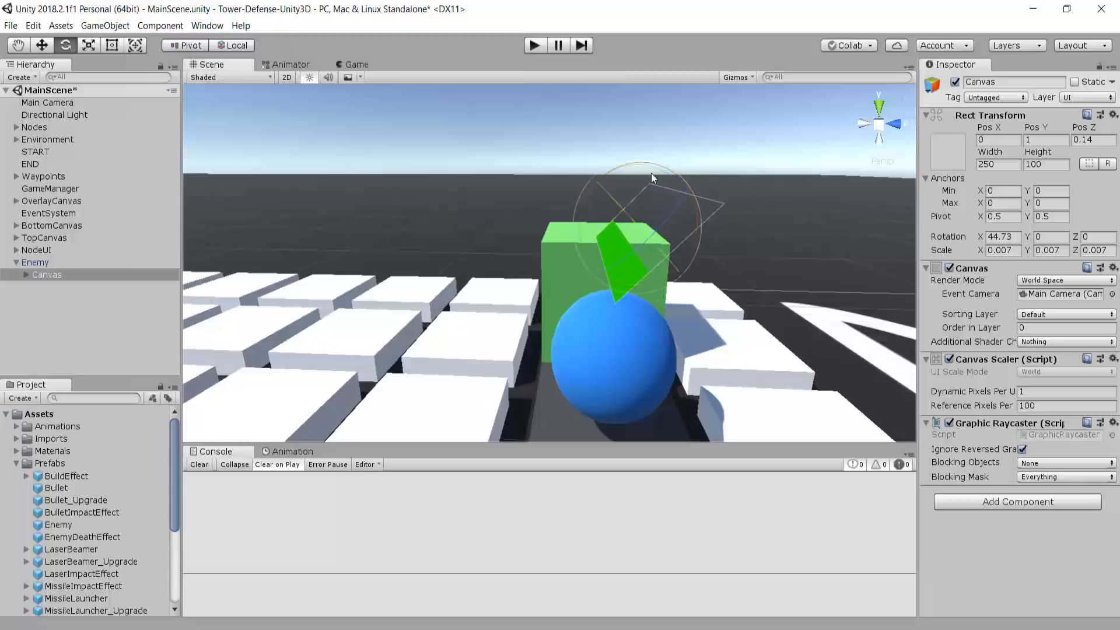
click(47, 104)
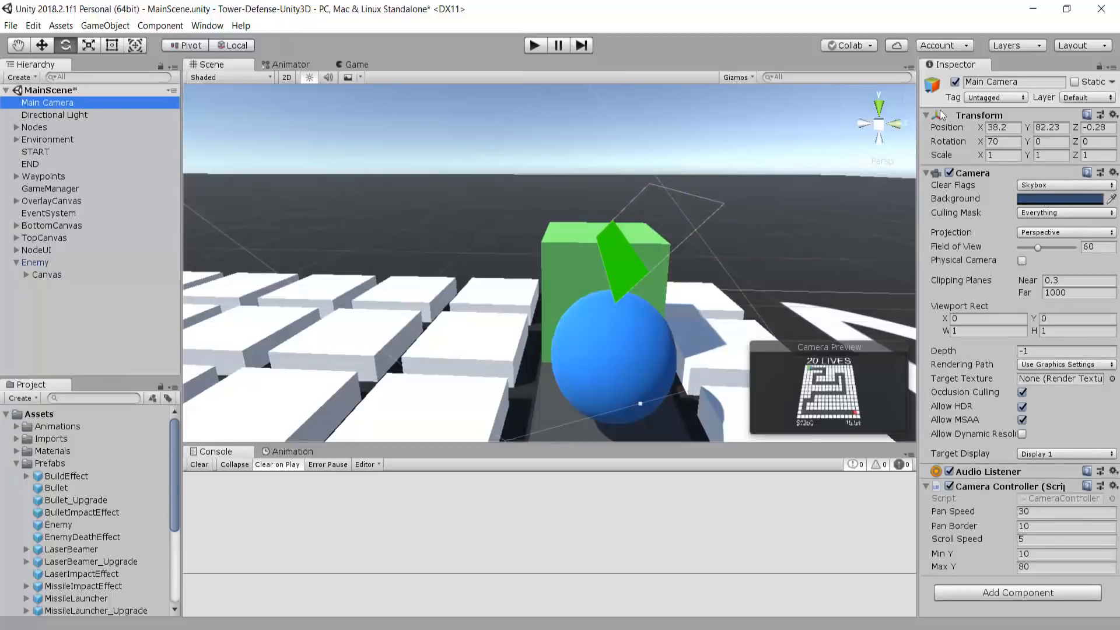
click(47, 275)
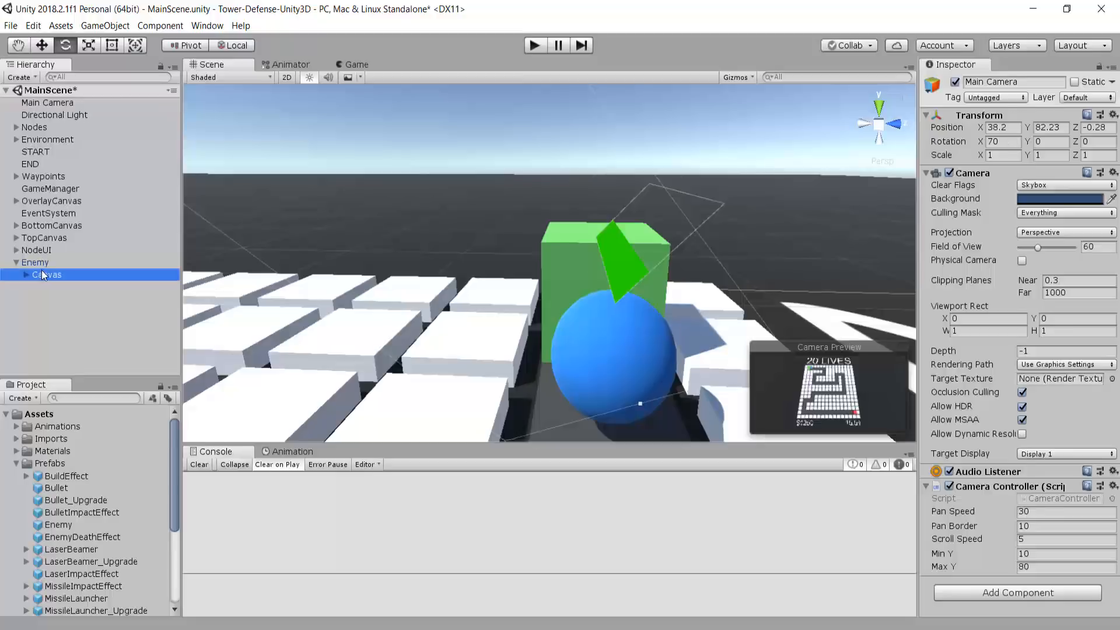
click(1018, 238)
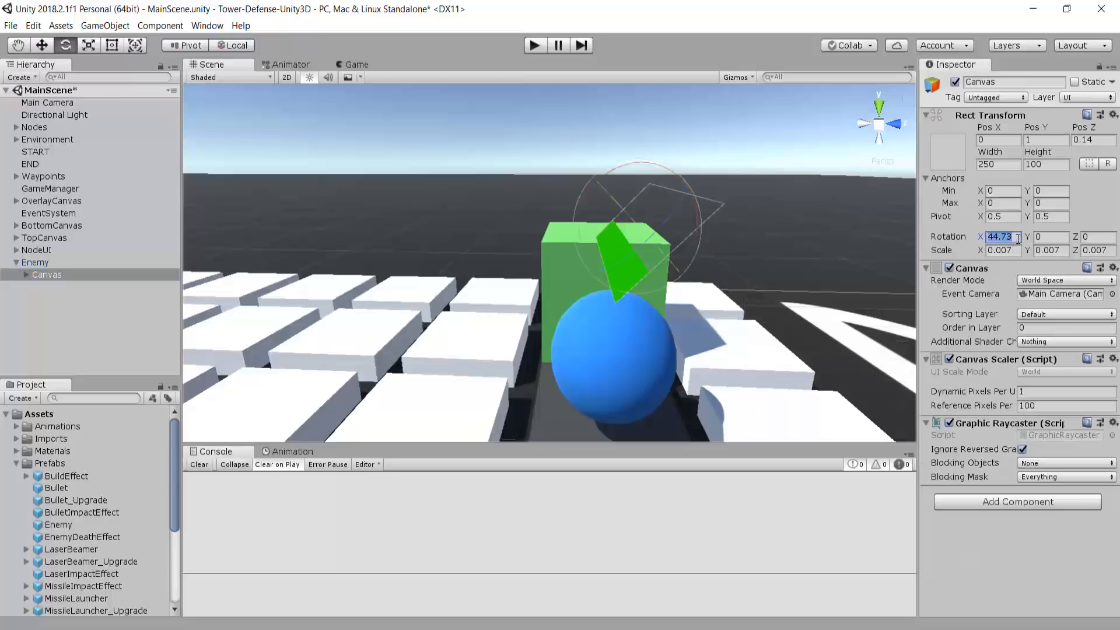
text(70)
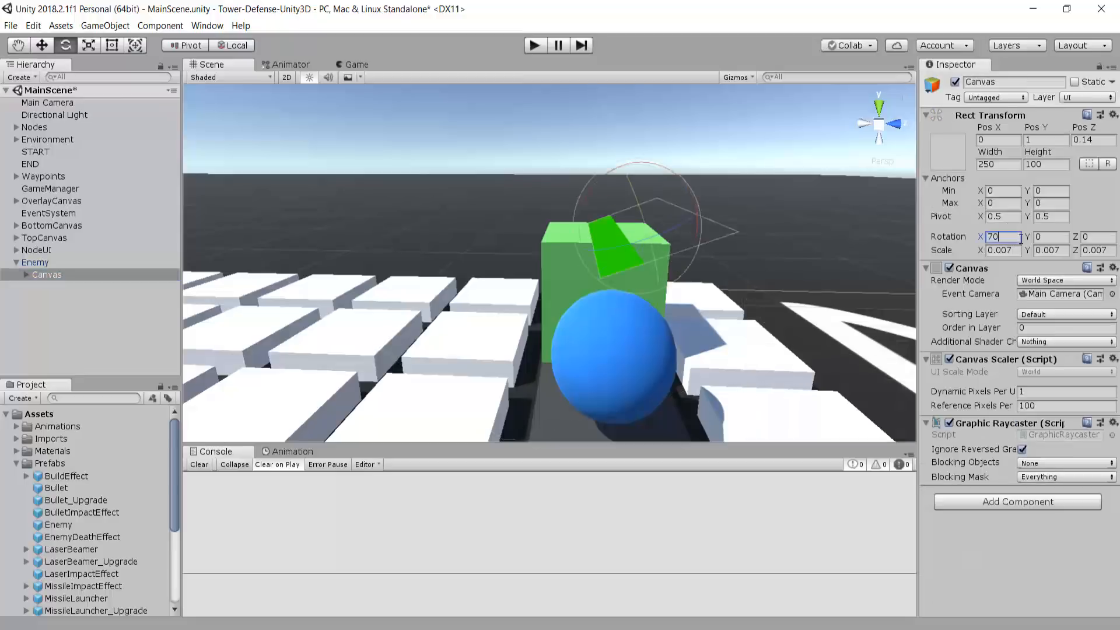
click(357, 64)
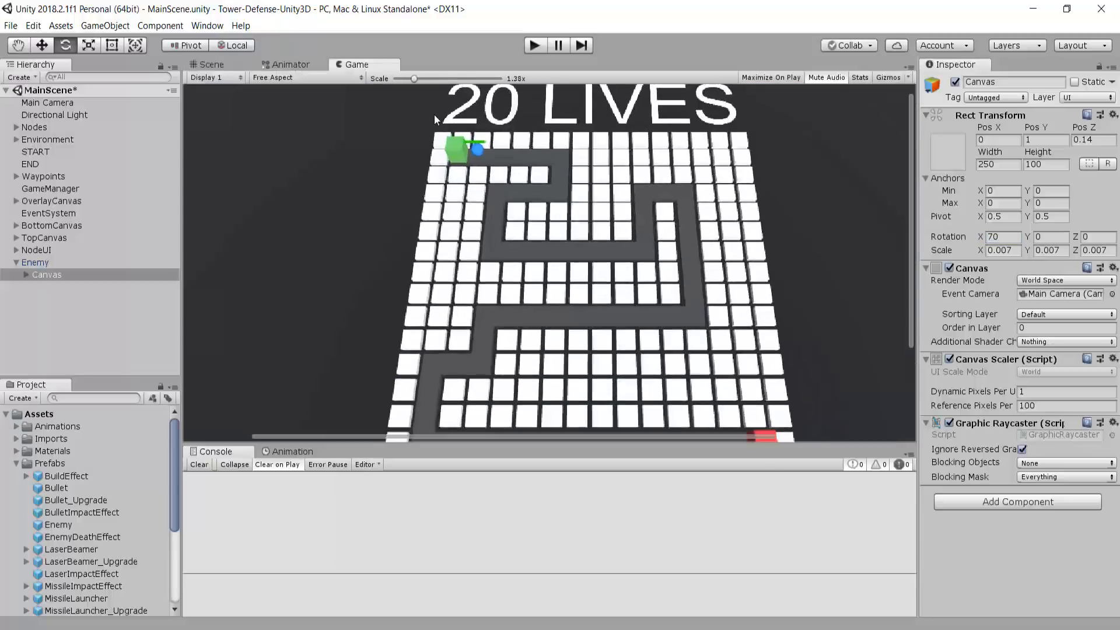
scroll(442, 126, up, 10)
scroll(512, 173, up, 3)
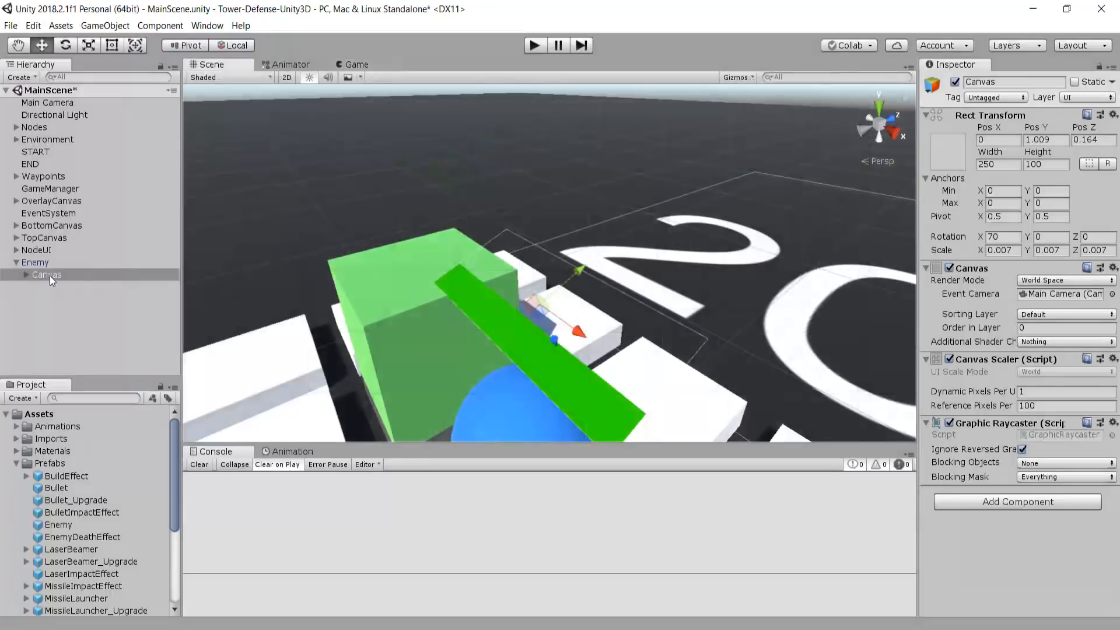
Reduce the Canvas's height to about 40 with the Rect tool so its frame fits the health bar.
click(50, 276)
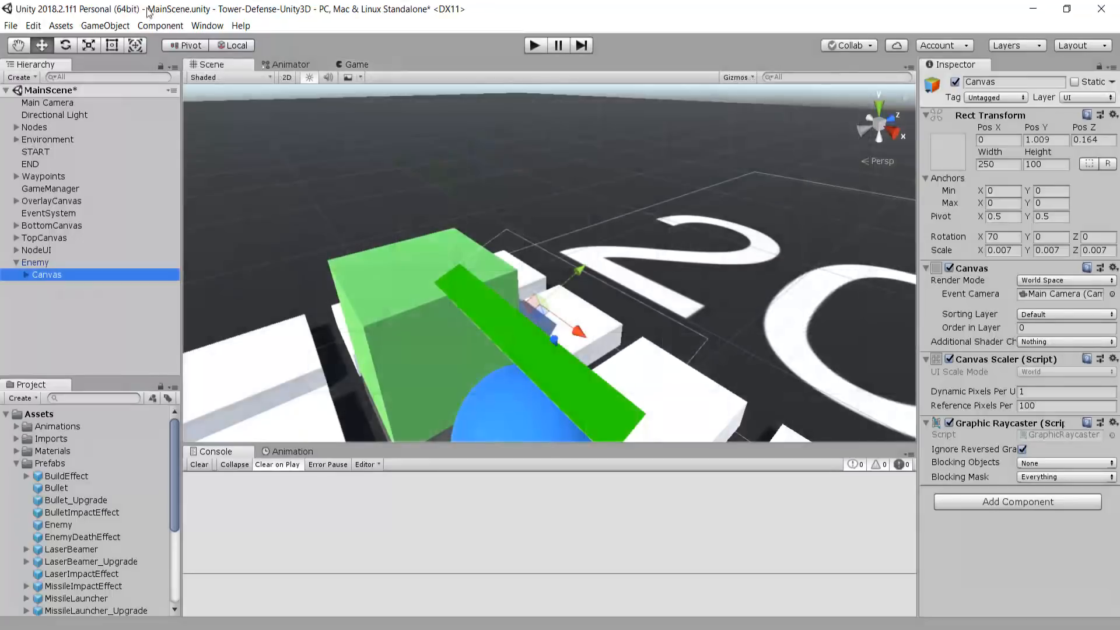
click(113, 46)
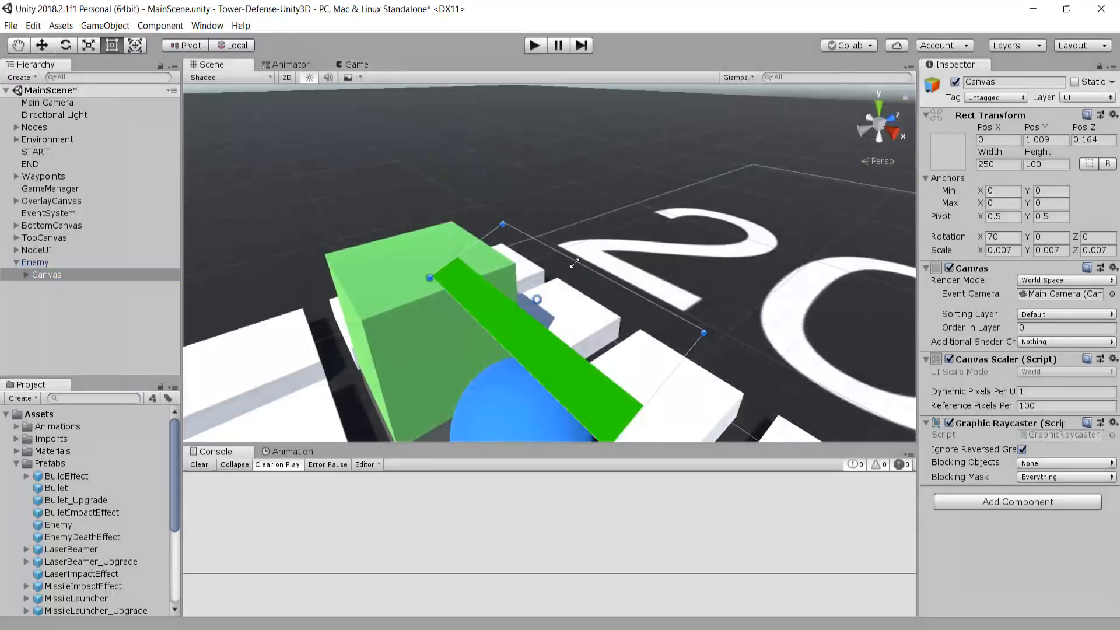
drag(575, 263, 535, 284)
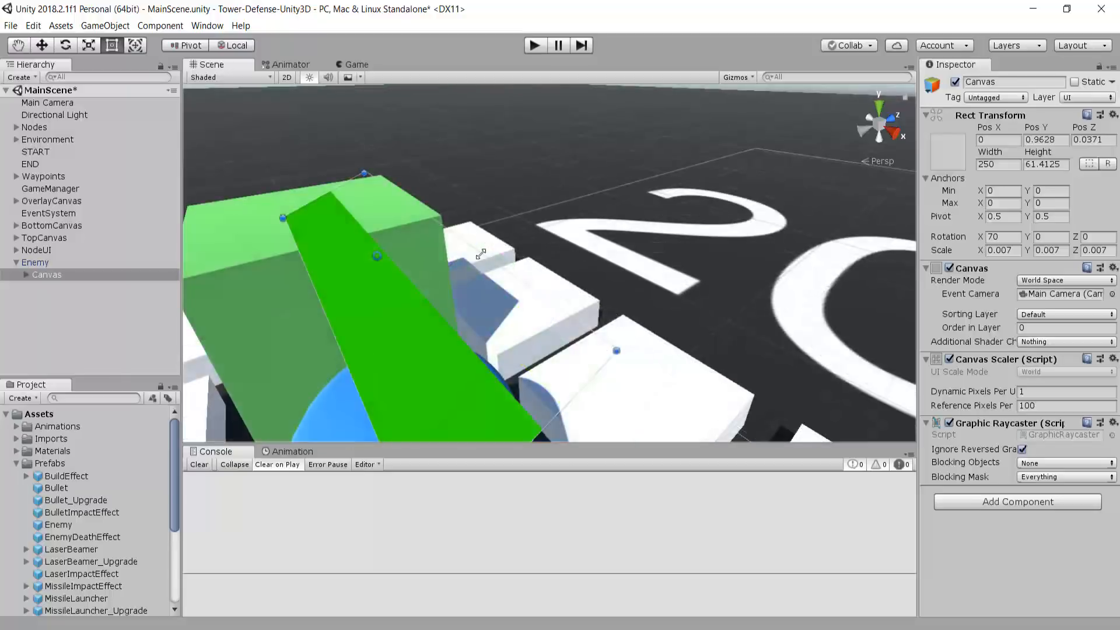
drag(466, 268, 426, 286)
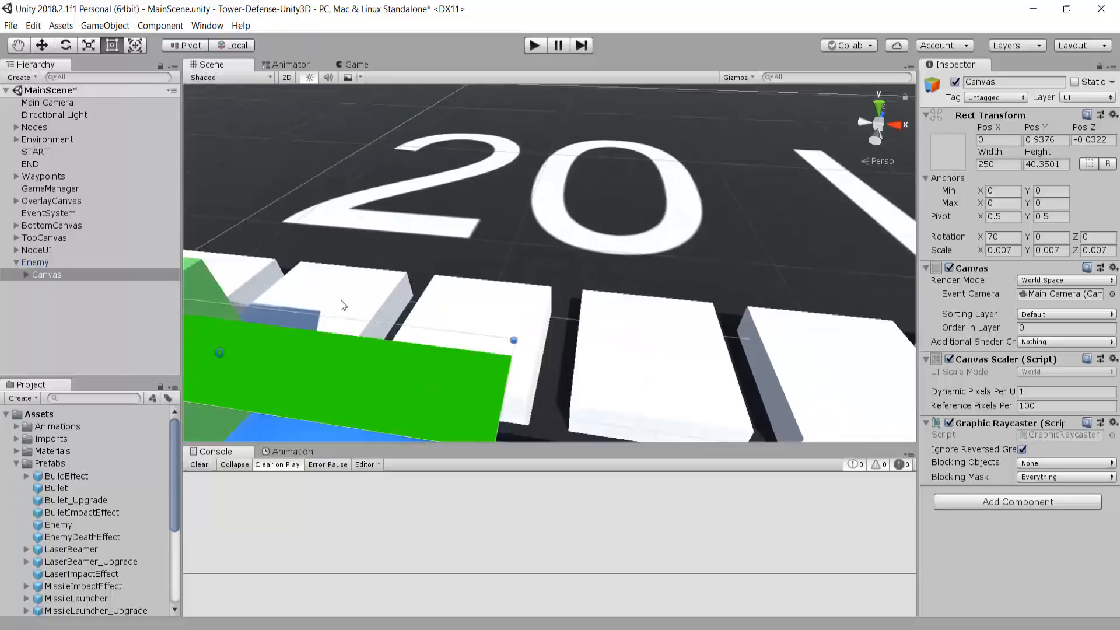
right_drag(425, 227, 480, 280)
scroll(480, 280, down, 12)
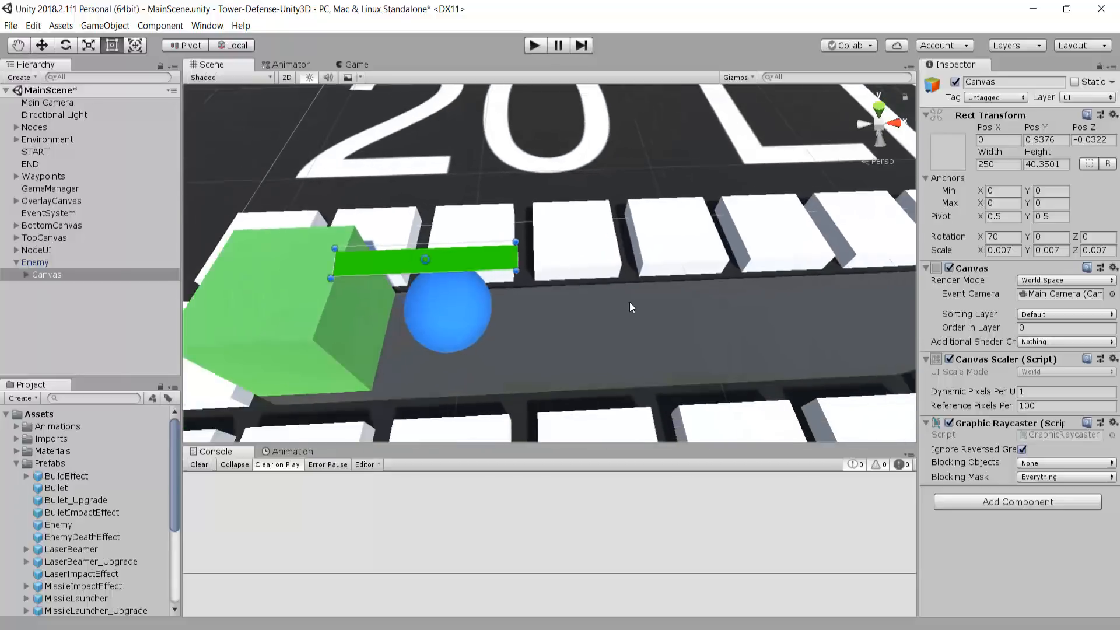
middle_drag(634, 292, 647, 172)
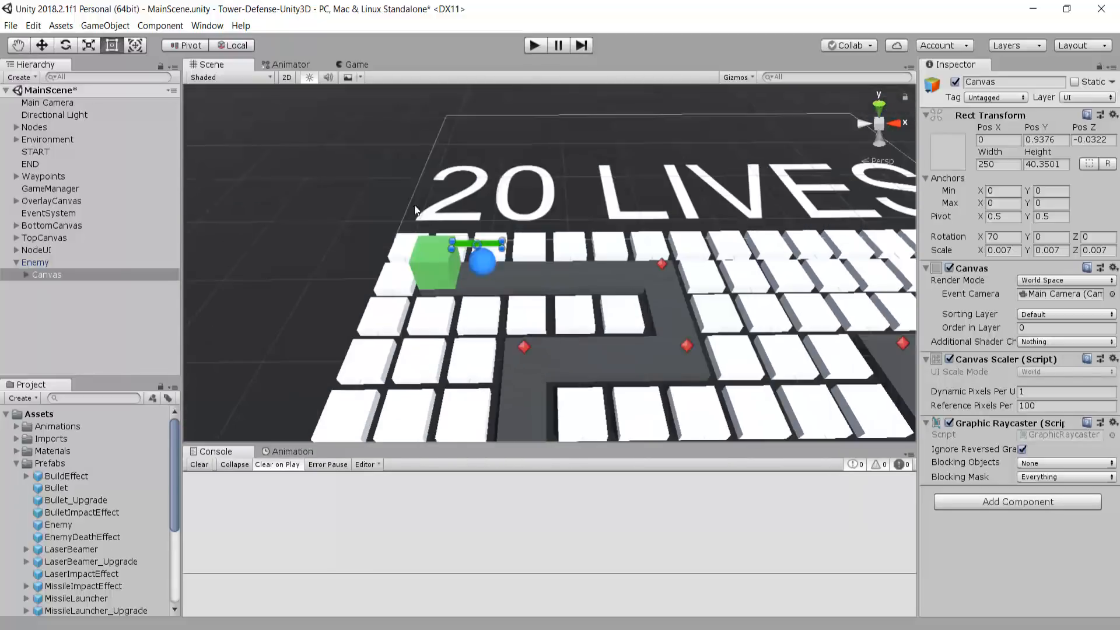
scroll(569, 273, up, 6)
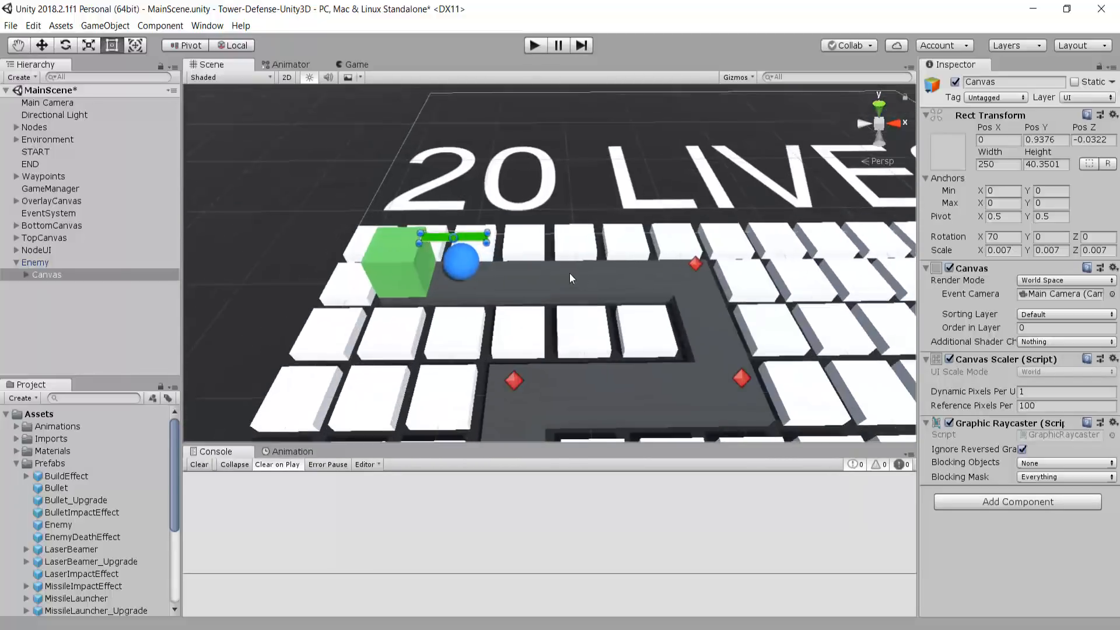
Apply the Enemy object's changes to its prefab and deactivate the Enemy in the scene.
click(16, 262)
click(20, 263)
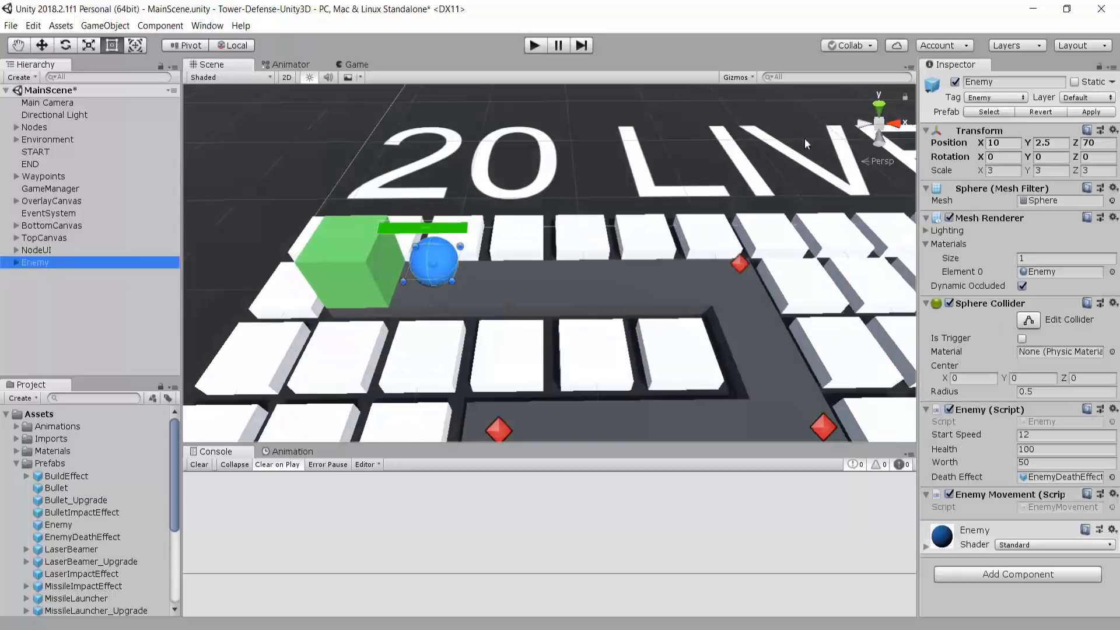
click(1086, 113)
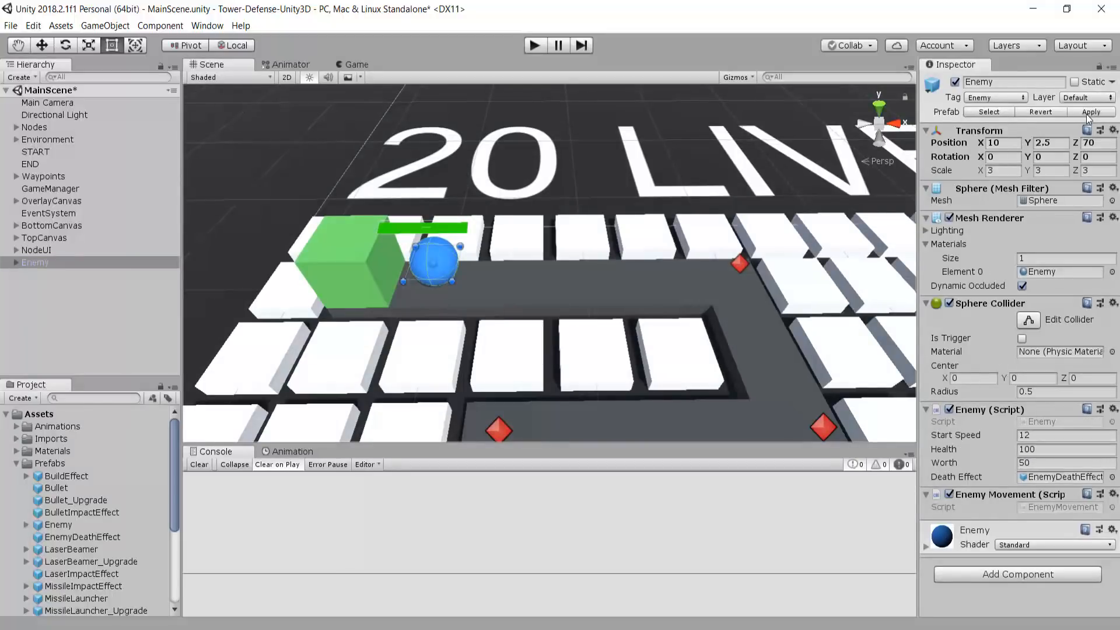
scroll(574, 226, down, 2)
click(953, 83)
scroll(583, 233, down, 4)
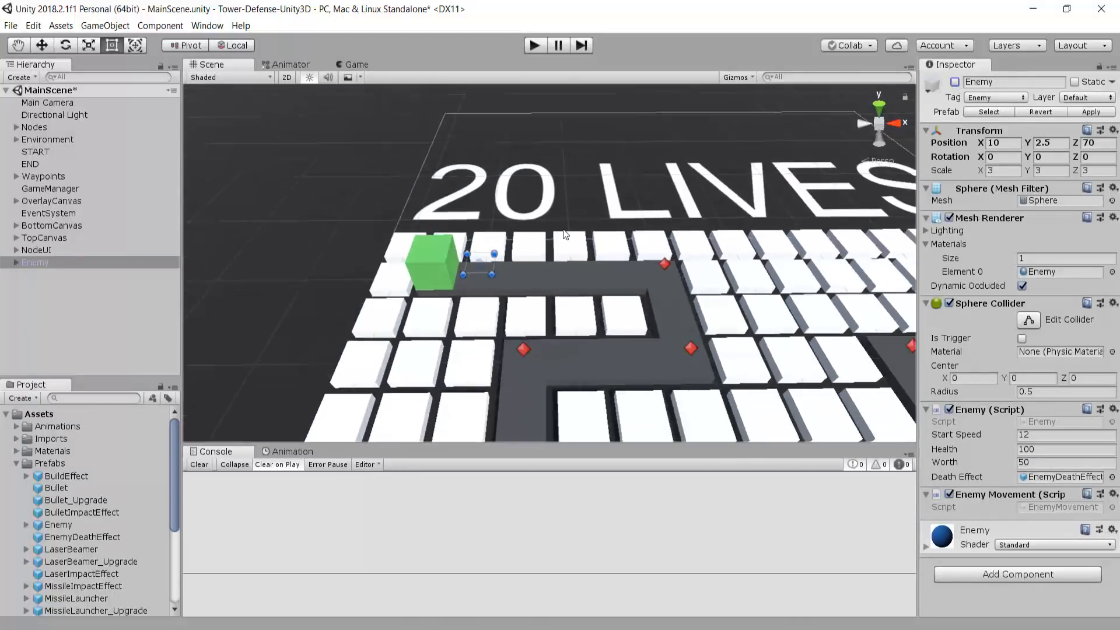
Run the game to check the health bar above the spawned enemy as it moves along the path, and stop it.
click(533, 46)
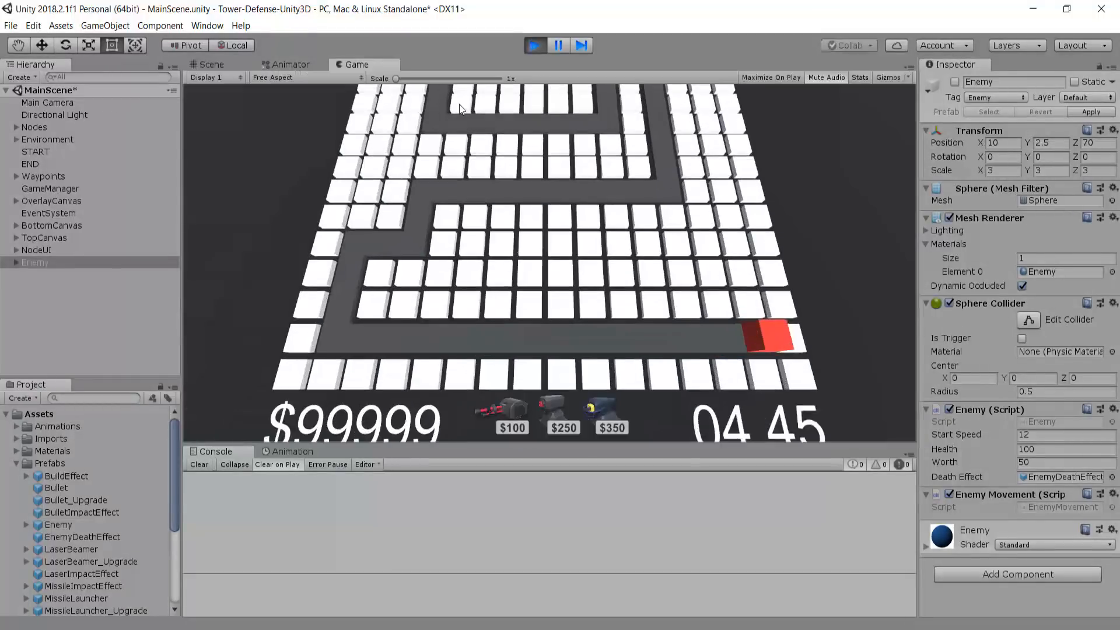
mouse_move(190, 89)
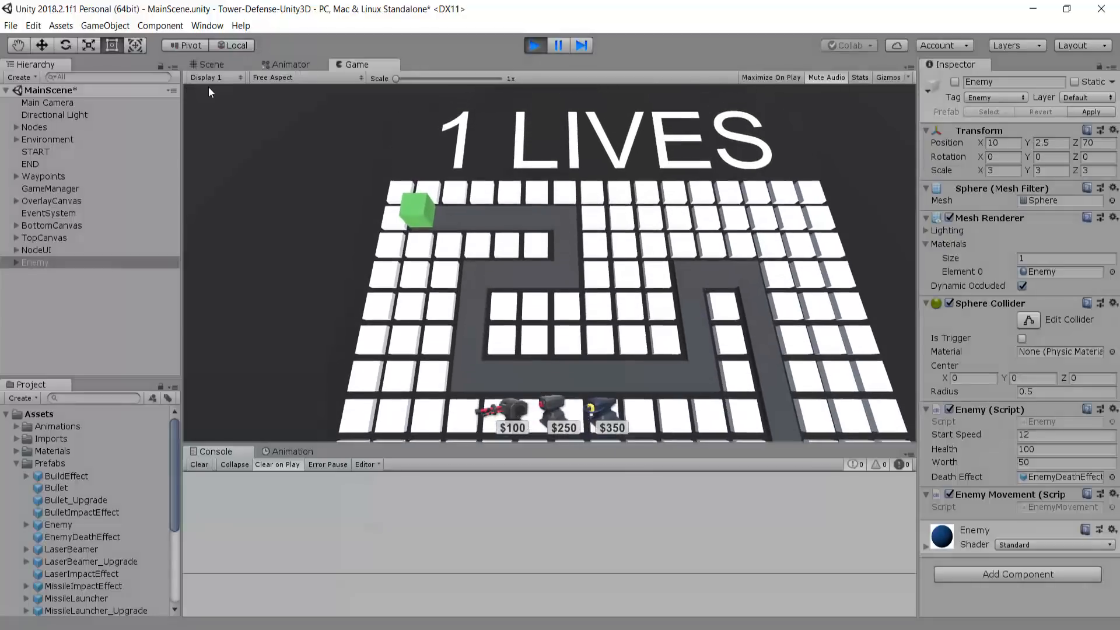
scroll(513, 216, up, 1)
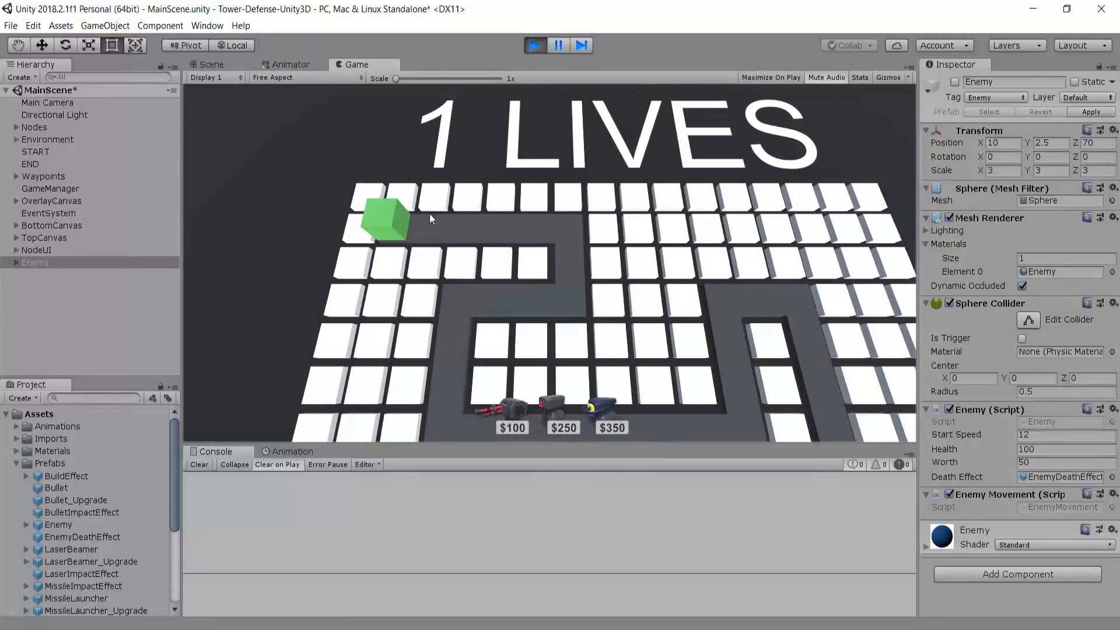
key(w)
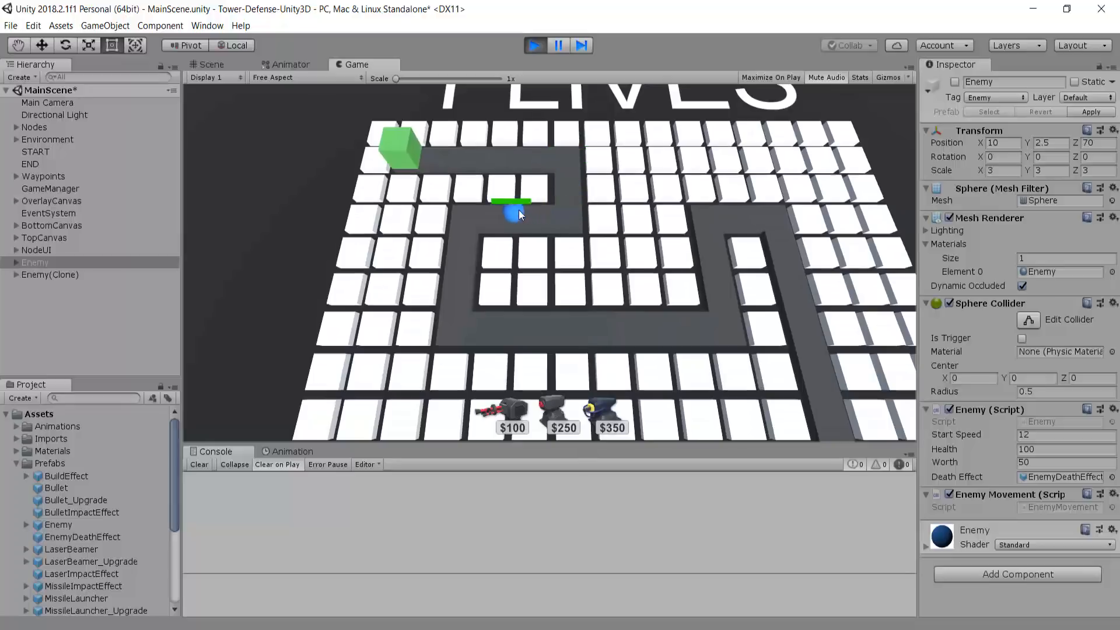
key(w)
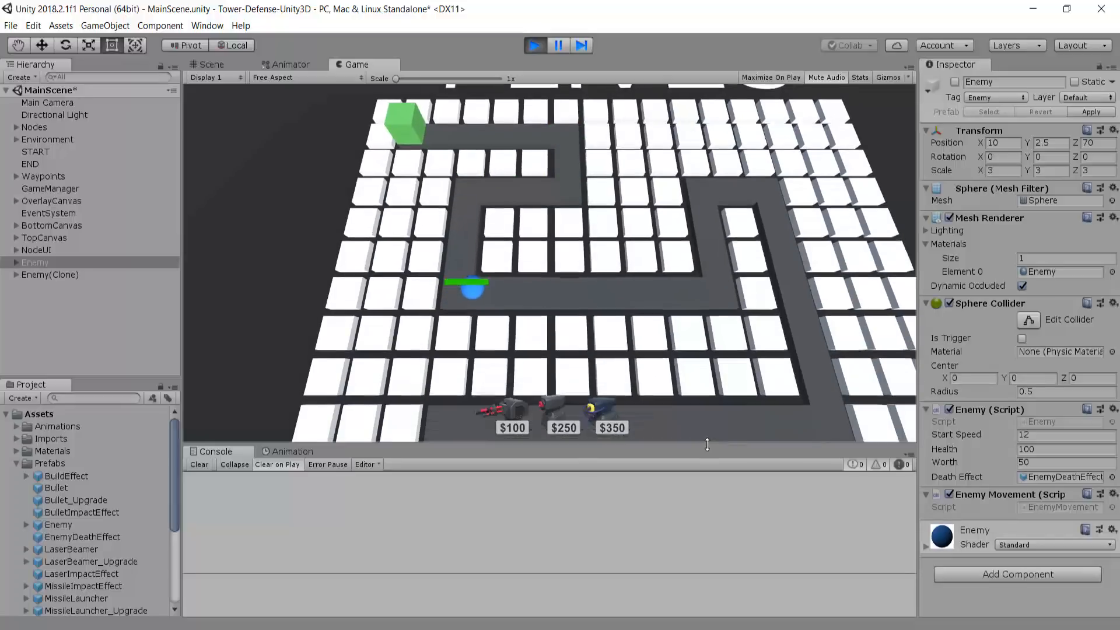
key(ctrl+p)
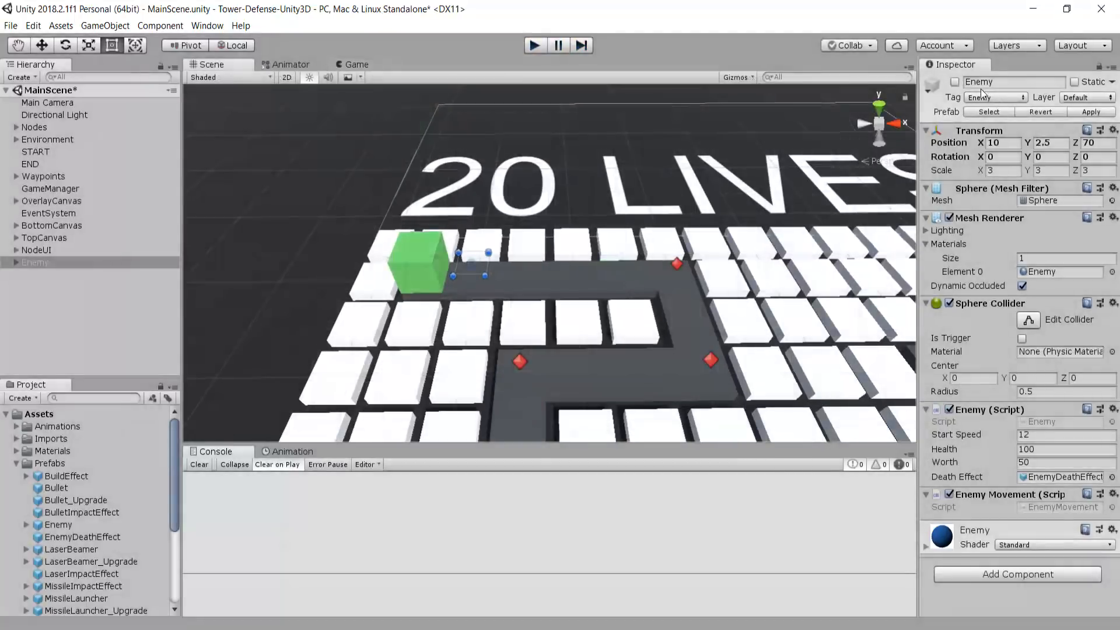
Reactivate the Enemy object in the scene and frame its nested Healthbar image in the Scene view.
click(954, 81)
click(14, 263)
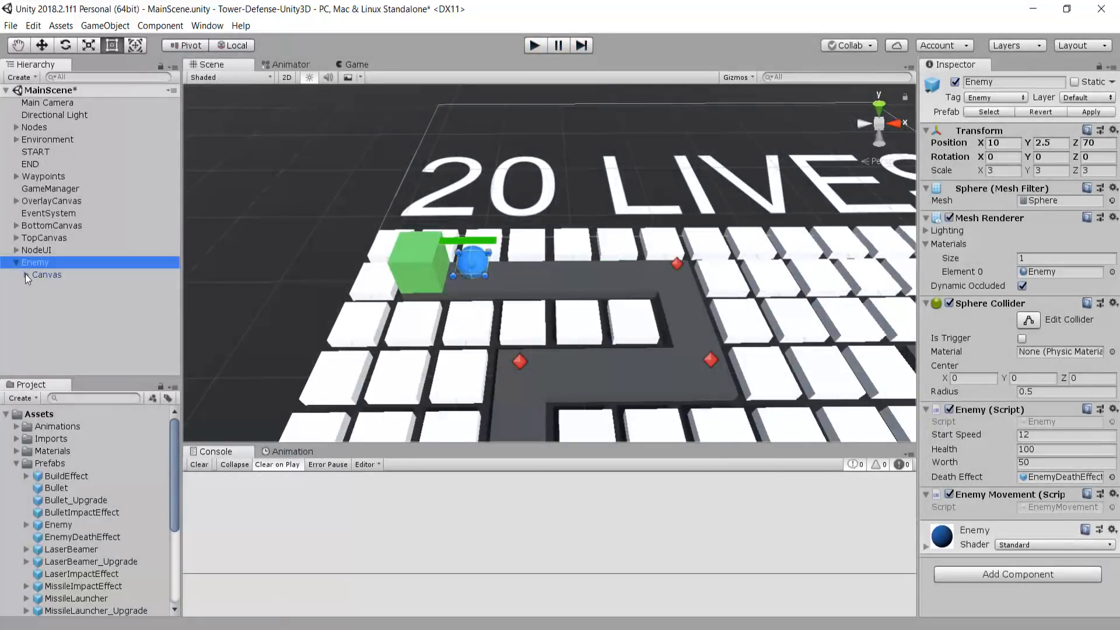
click(25, 274)
click(68, 300)
key(f)
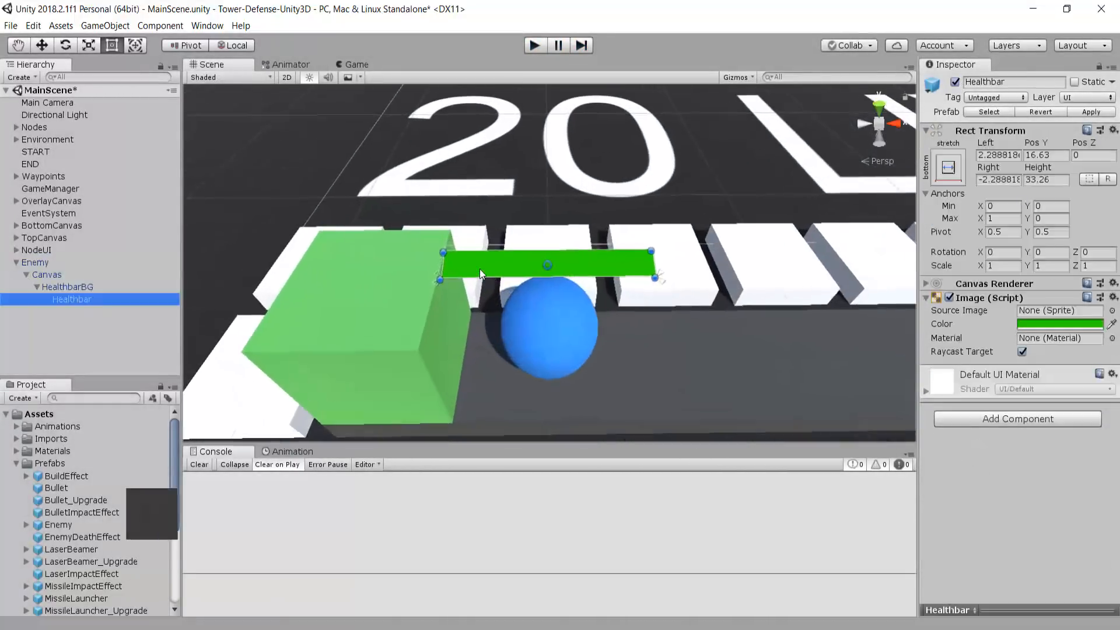
Try shortening the Healthbar by about half from its right end, and undo the resize.
mouse_move(664, 268)
mouse_down()
mouse_move(505, 274)
mouse_move(551, 277)
mouse_up()
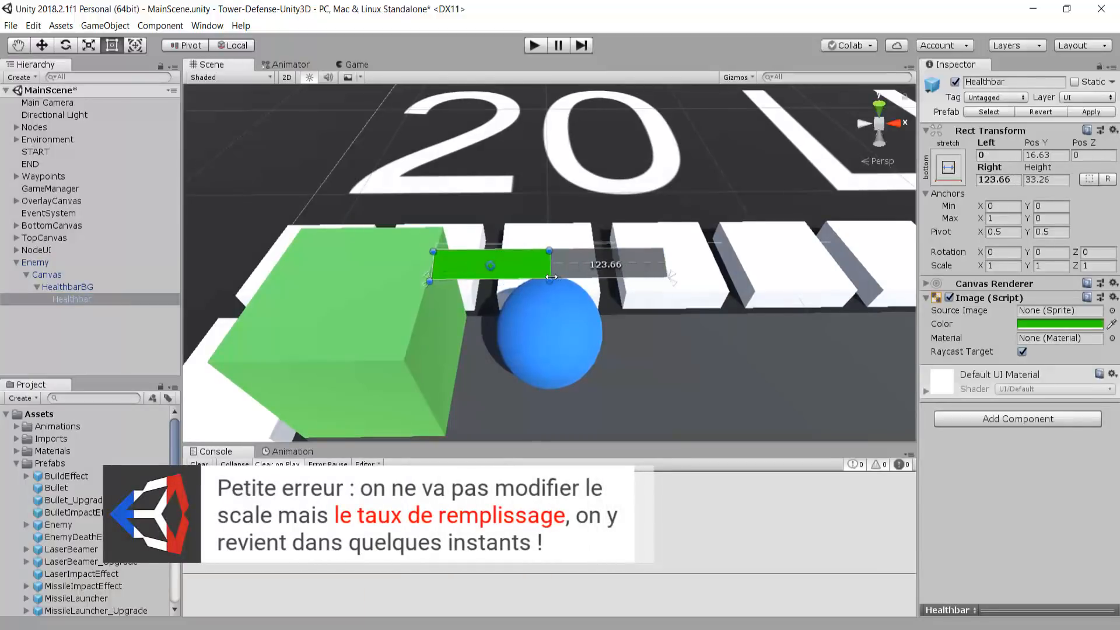
key(ctrl+z)
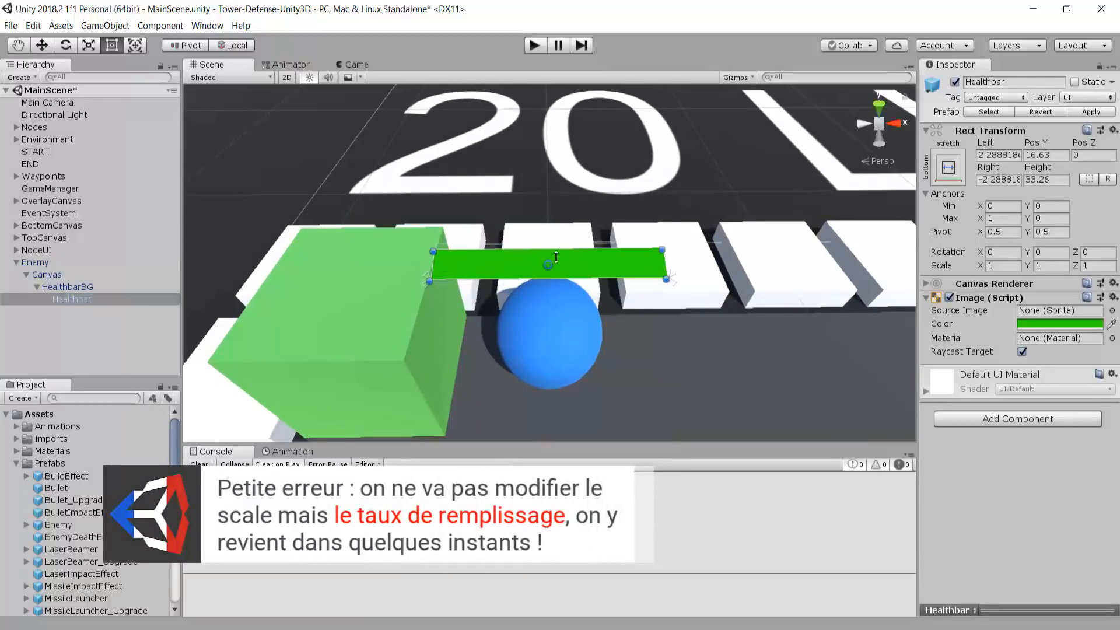
Try the Background and UISprite sprites as the Healthbar's source image, and assign WhiteSquare instead.
click(970, 313)
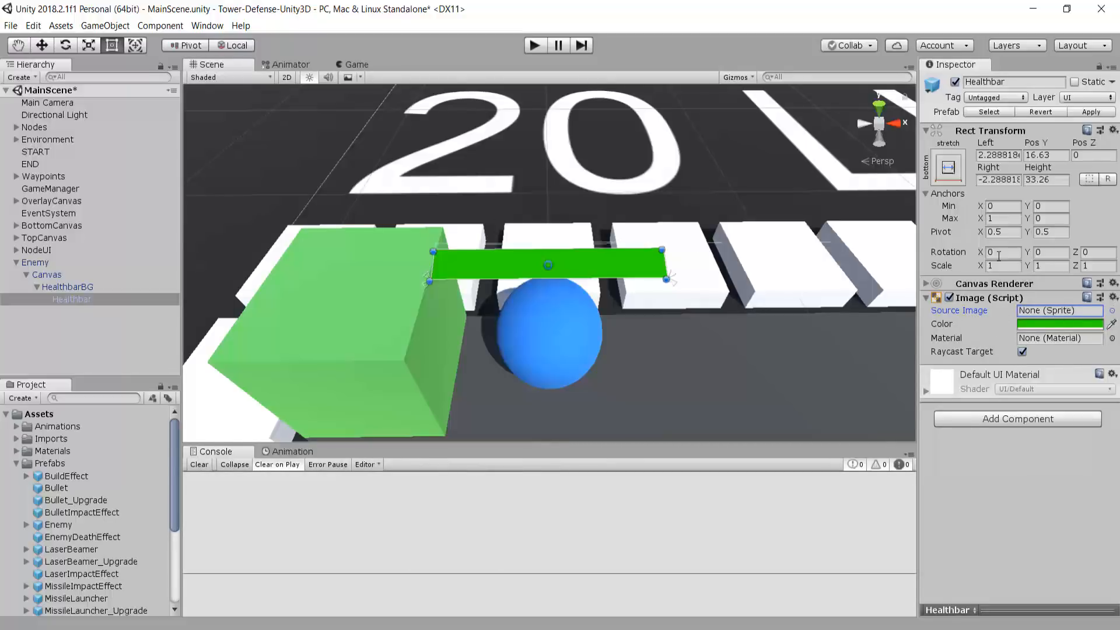
scroll(689, 308, down, 5)
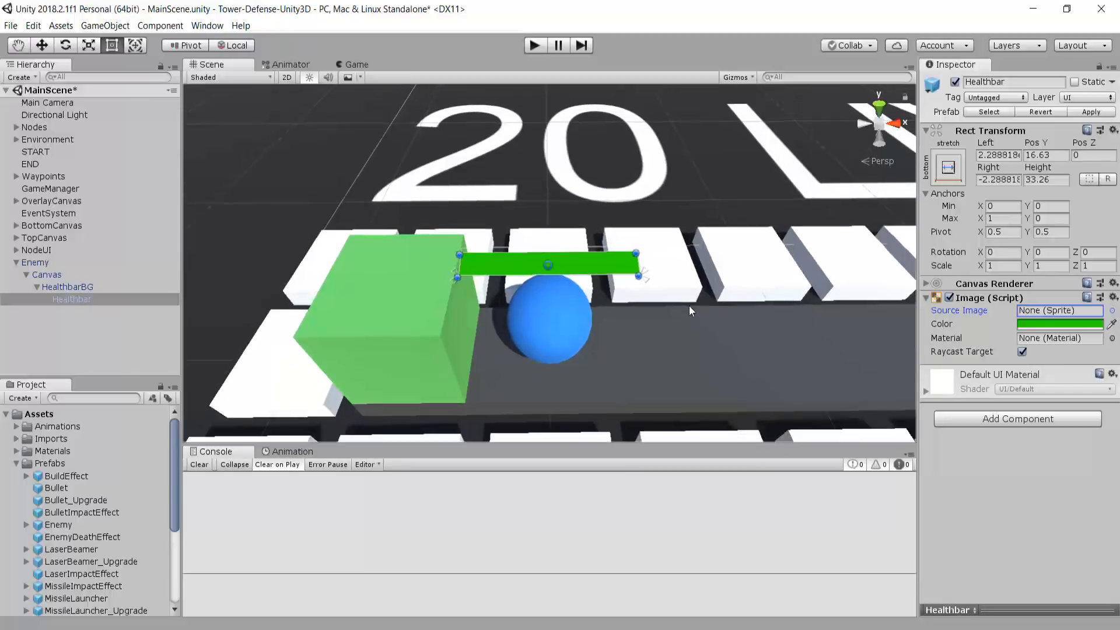
scroll(690, 306, up, 4)
scroll(690, 293, down, 4)
scroll(690, 292, up, 4)
click(1111, 311)
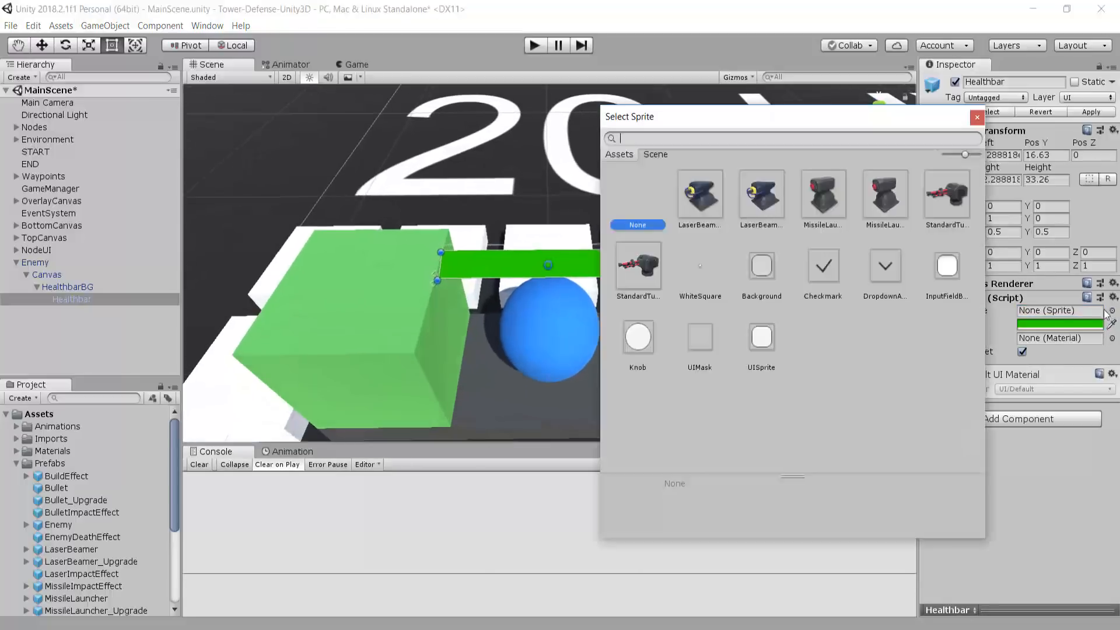
drag(765, 114, 840, 113)
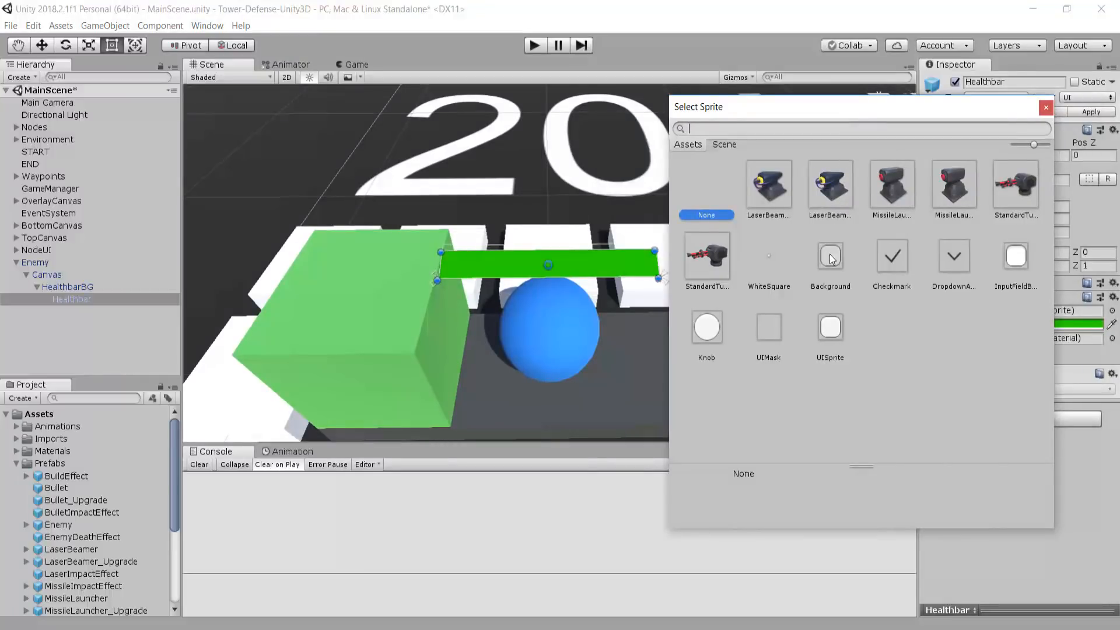
click(831, 259)
click(832, 326)
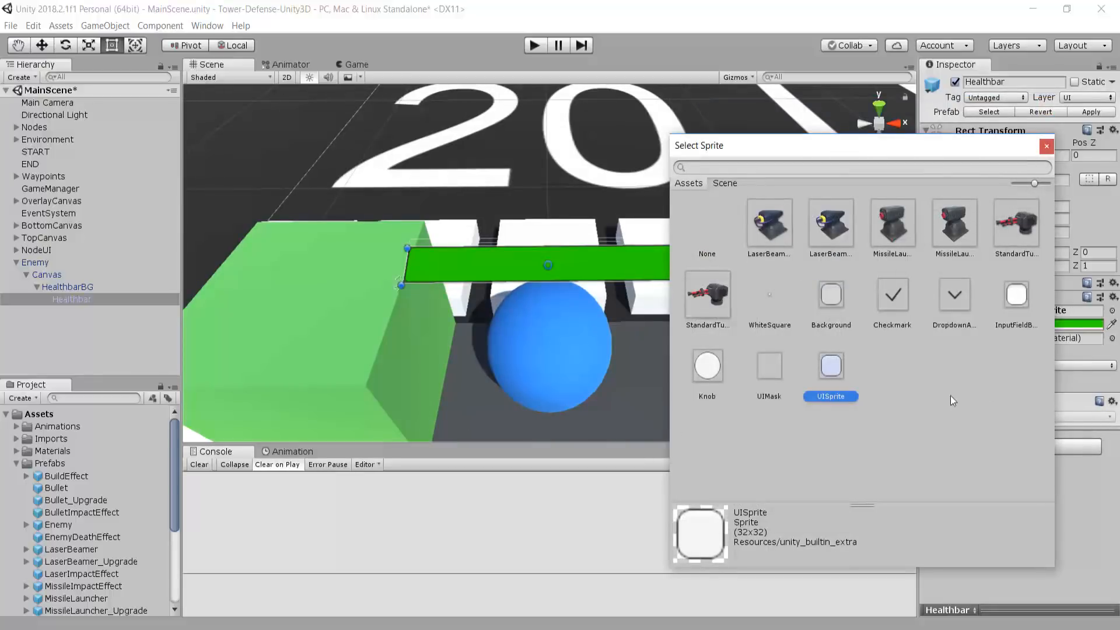
click(771, 300)
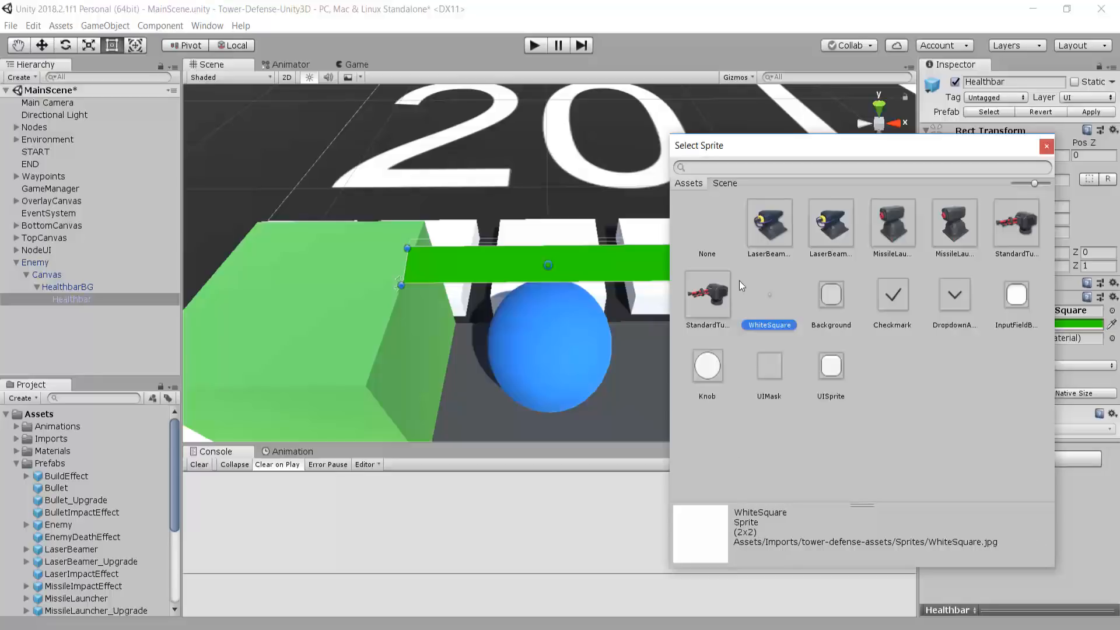
double_click(771, 295)
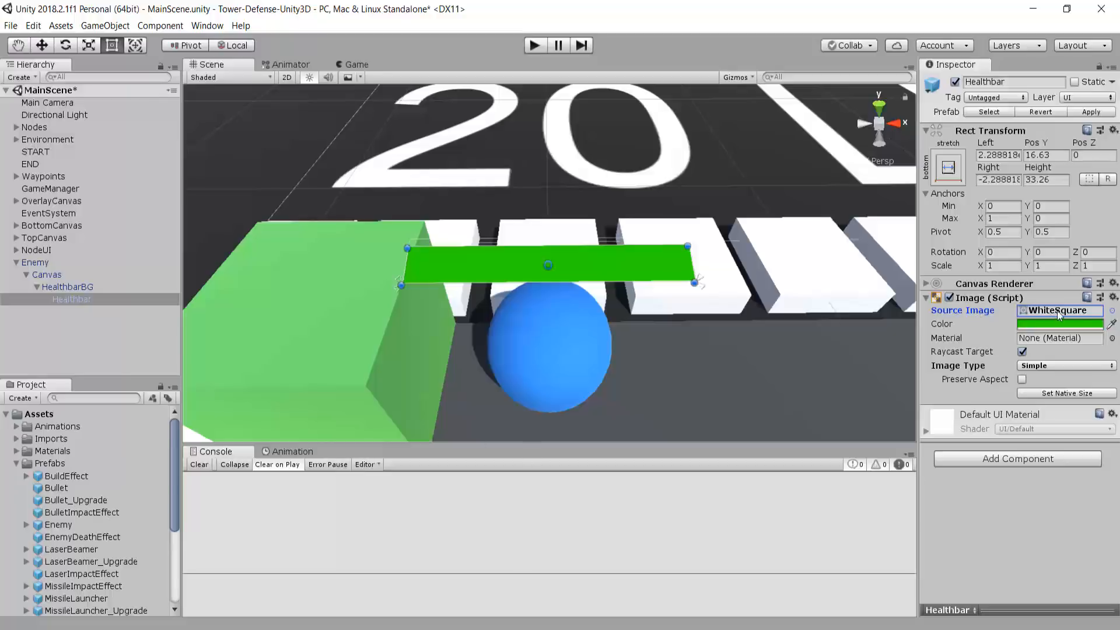
scroll(634, 336, down, 1)
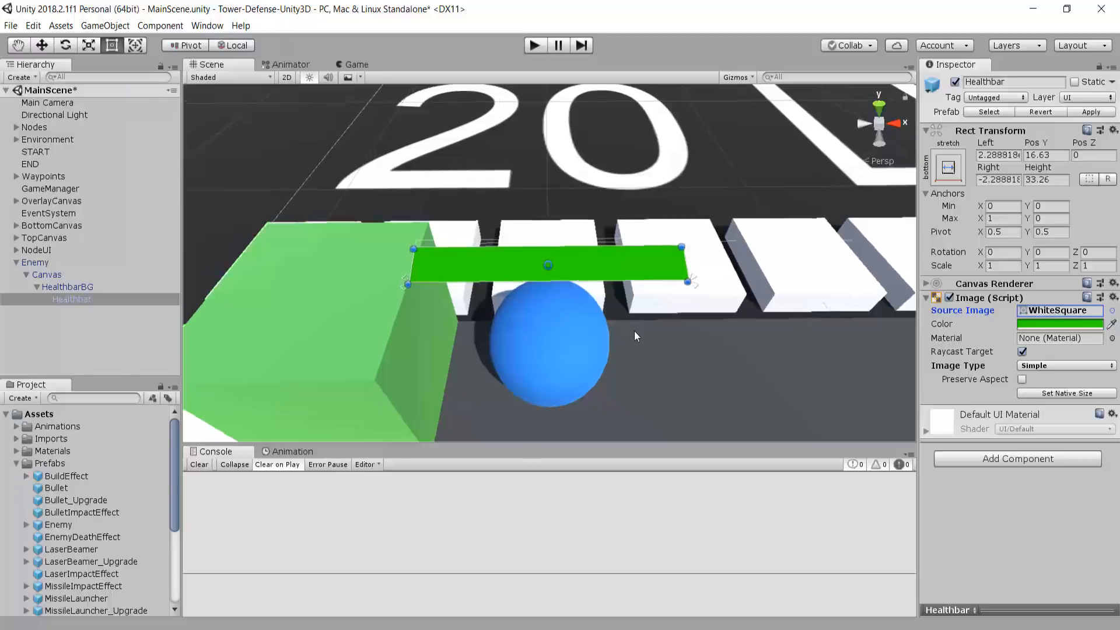
scroll(634, 332, down, 3)
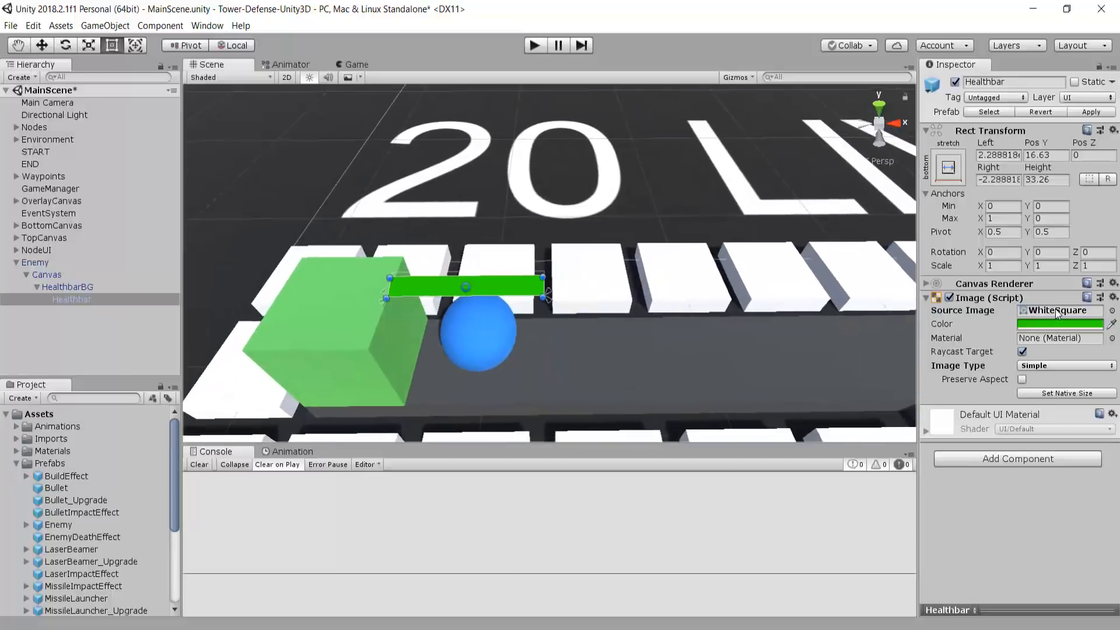
scroll(189, 335, up, 3)
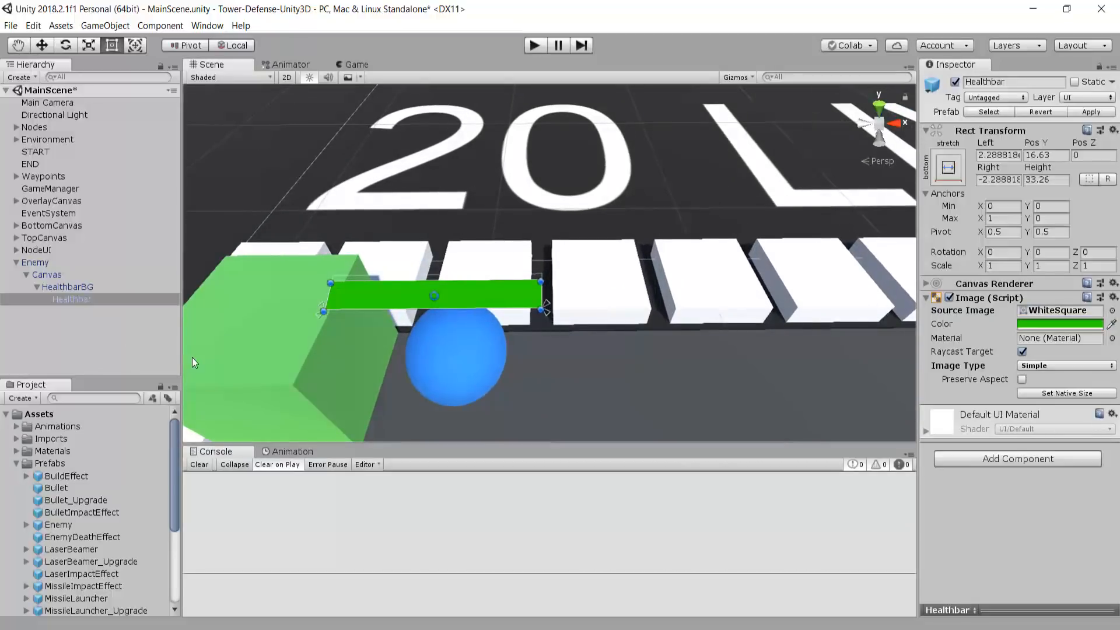
middle_drag(195, 358, 315, 314)
scroll(418, 297, up, 3)
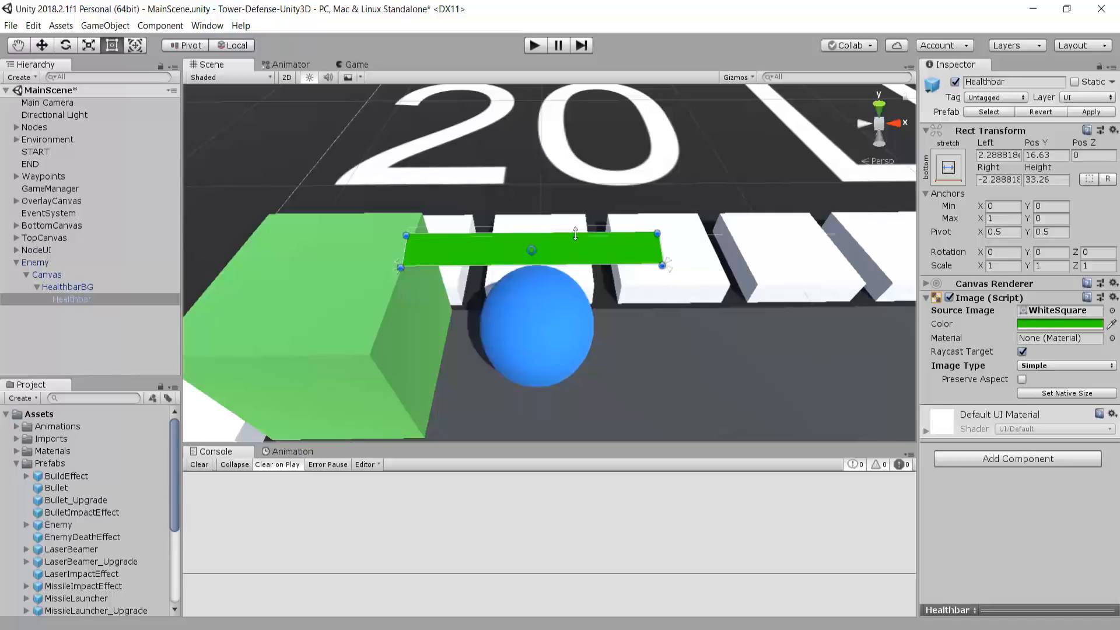
scroll(675, 247, down, 5)
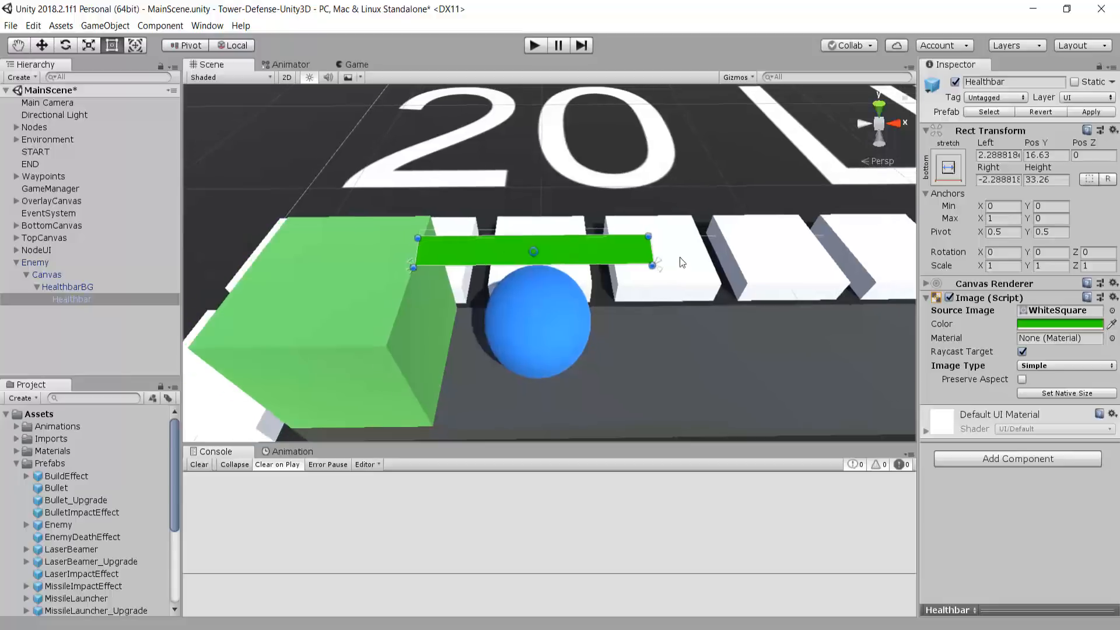
middle_drag(617, 239, 589, 210)
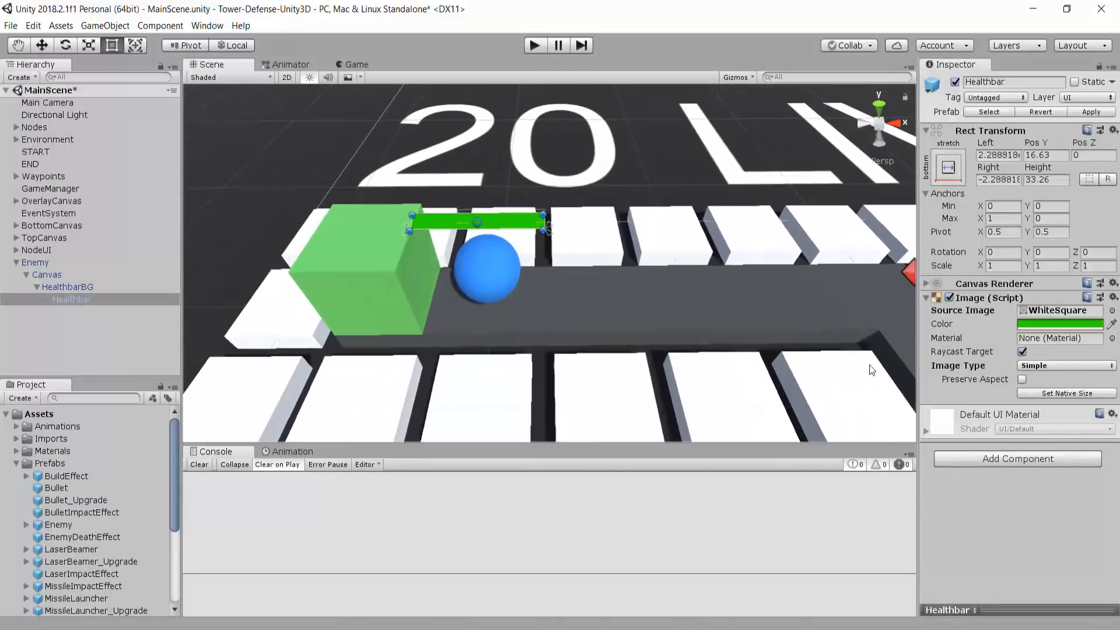
click(1003, 314)
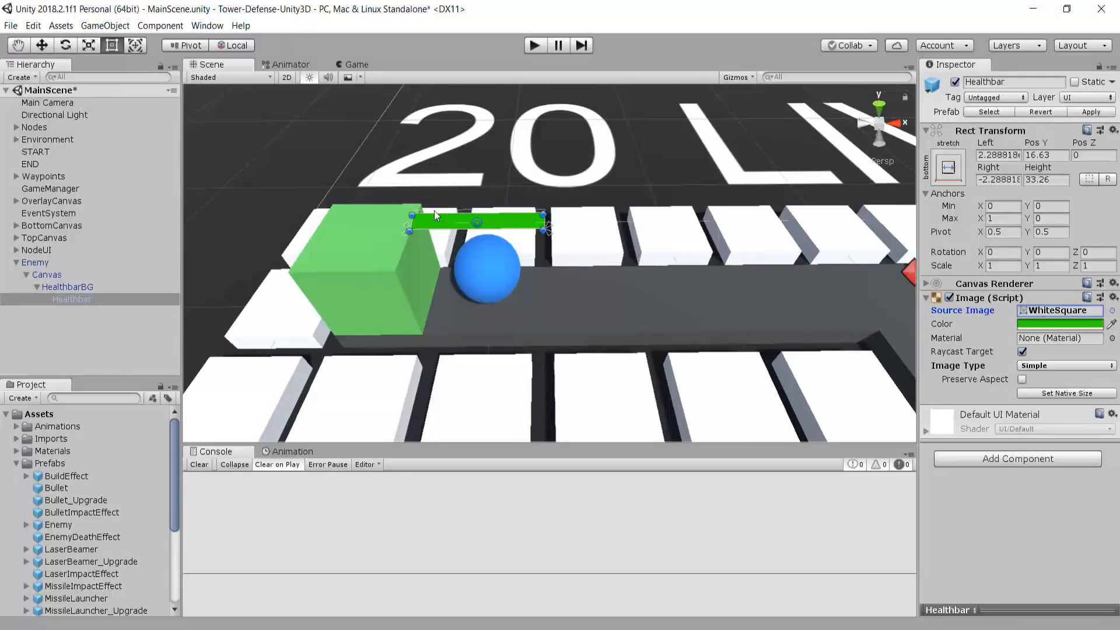
scroll(411, 196, up, 2)
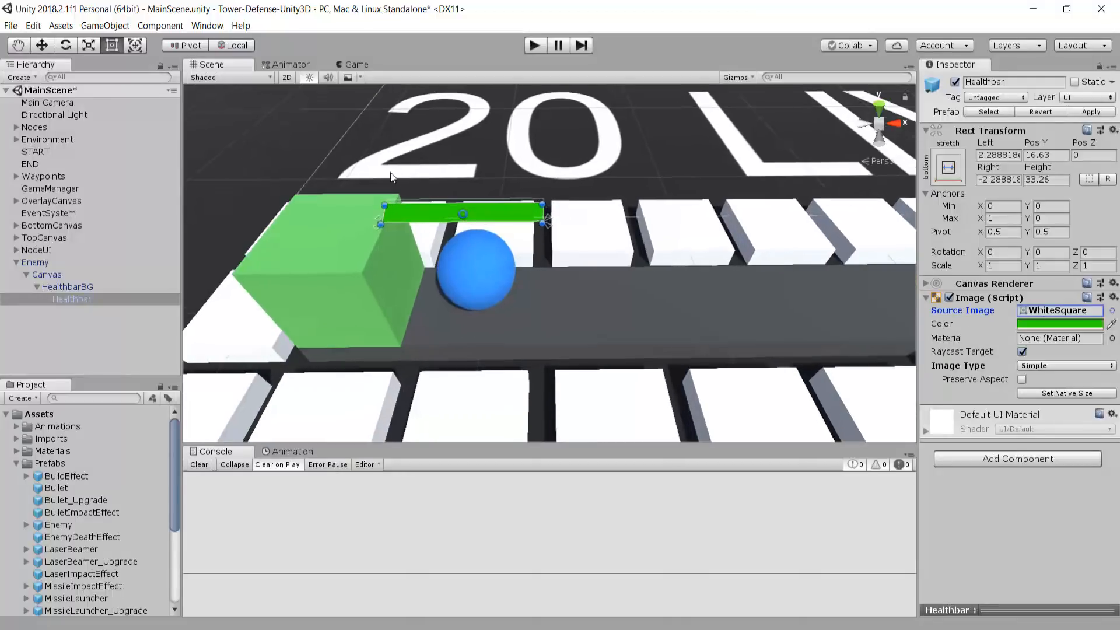
Set the Healthbar's Image Type to Filled.
click(945, 367)
click(1042, 367)
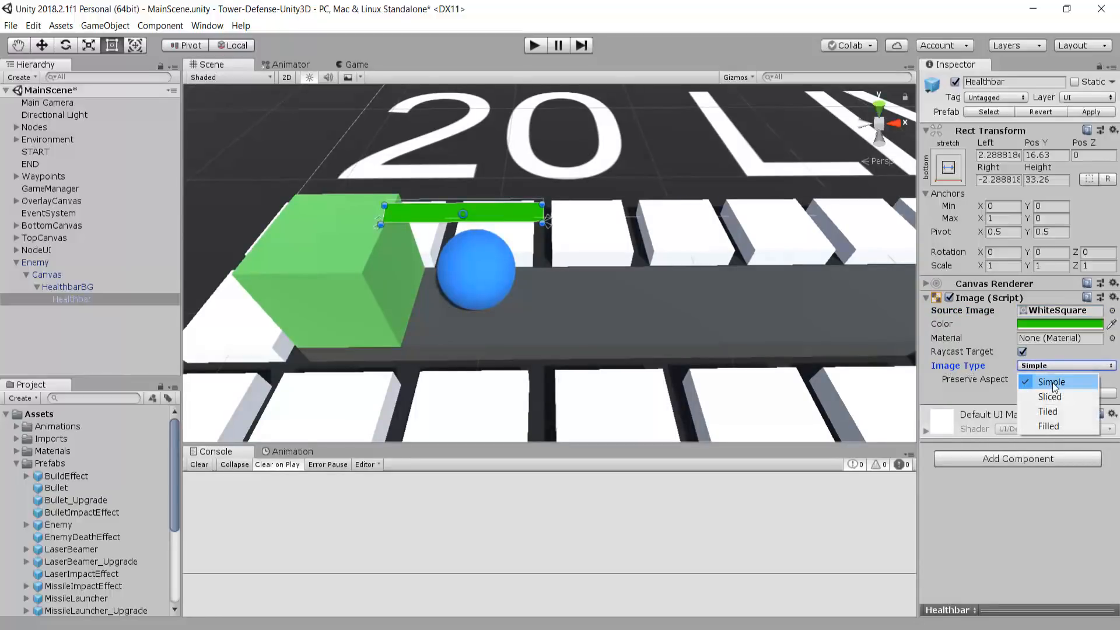
click(1050, 426)
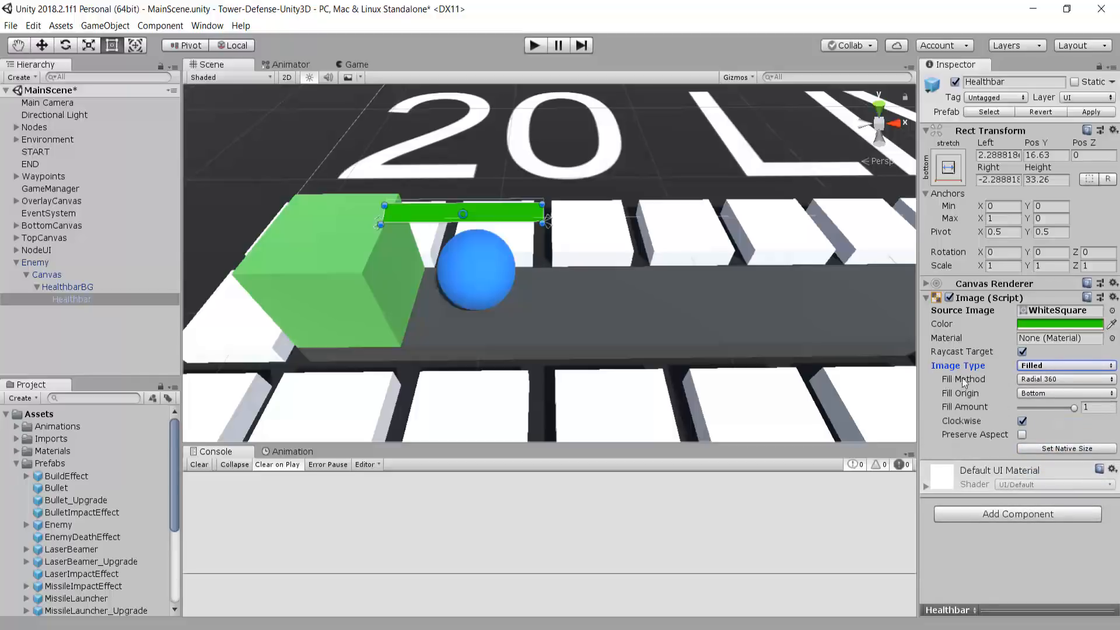
Try lowering the Healthbar's Fill Amount with the Radial 360 method, and return it to 1.
scroll(392, 156, up, 3)
scroll(431, 207, up, 2)
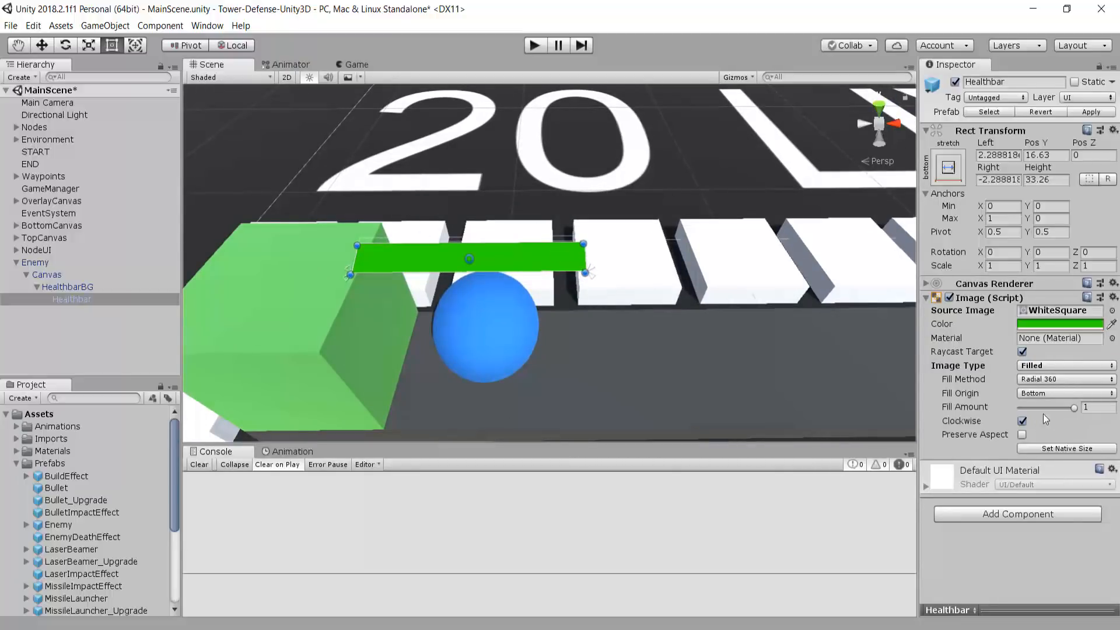
click(1076, 410)
drag(1076, 407, 1053, 410)
mouse_move(1042, 411)
mouse_down()
mouse_move(1021, 415)
mouse_move(1089, 416)
mouse_up()
Set the Healthbar's Fill Method to Horizontal and test its Fill Amount, leaving the amount at 1.
click(1046, 381)
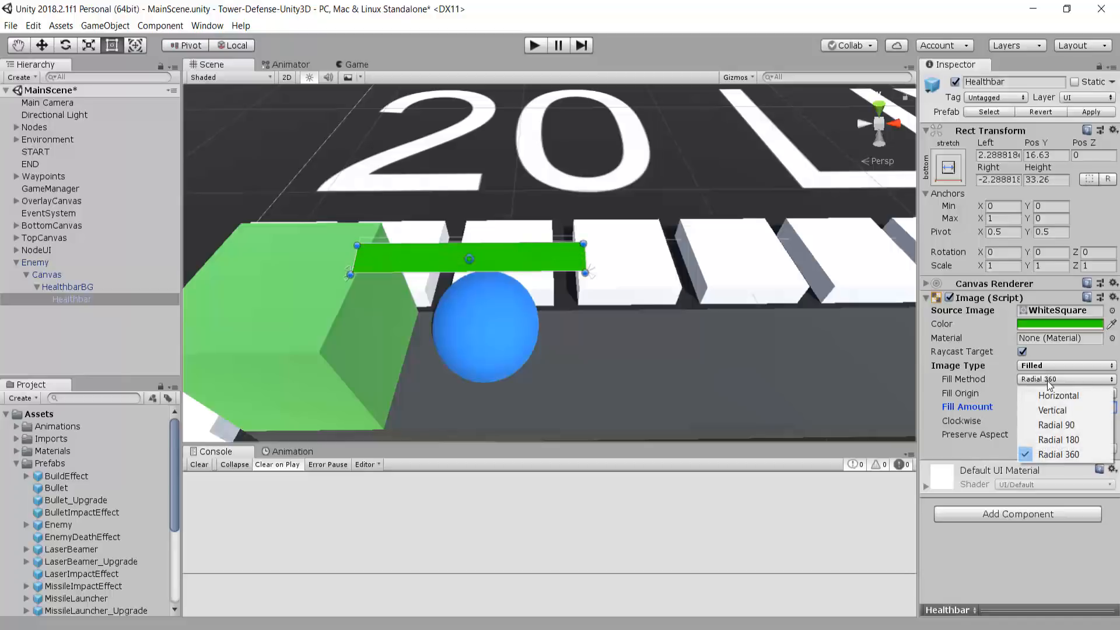
click(1061, 395)
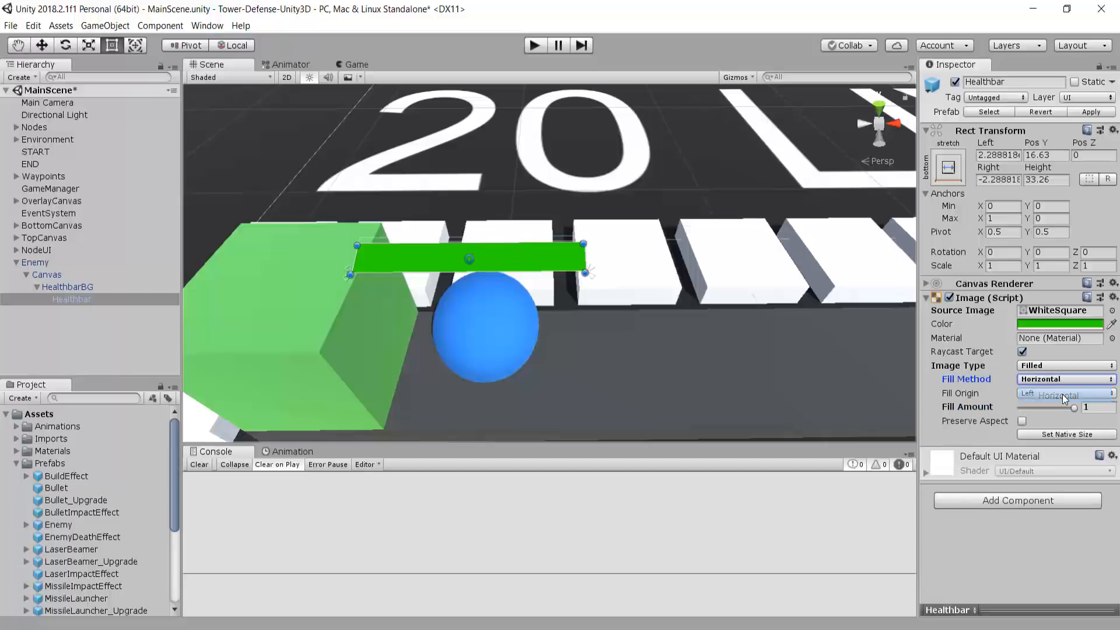
click(959, 394)
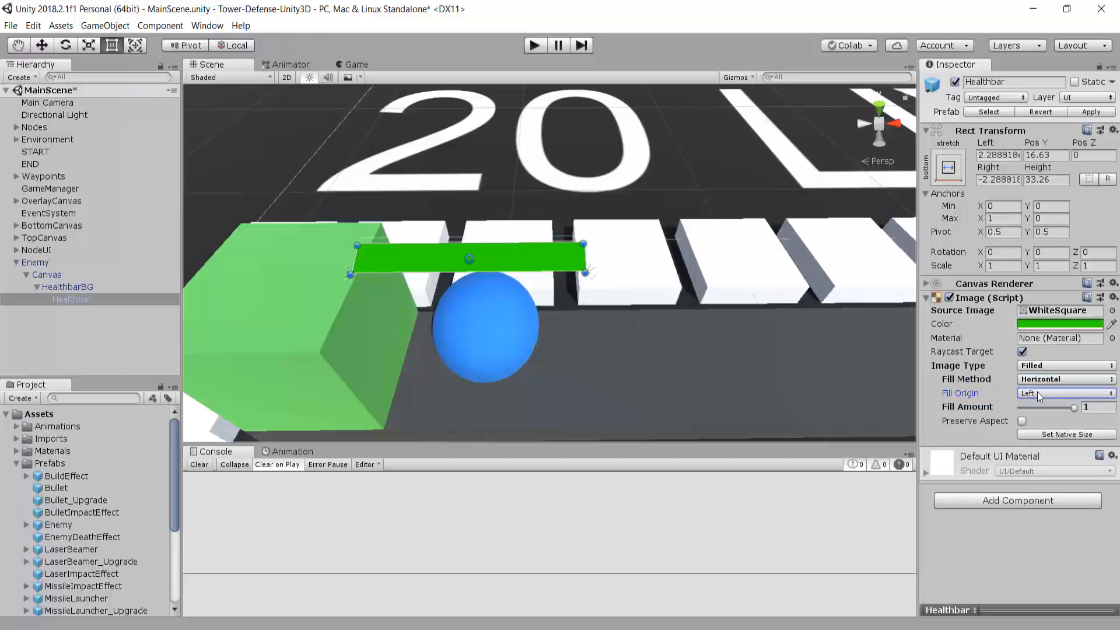
mouse_move(1075, 408)
mouse_down()
mouse_move(1043, 420)
mouse_move(1032, 412)
mouse_move(1070, 421)
mouse_move(1051, 421)
mouse_move(1073, 409)
mouse_move(1030, 415)
mouse_move(1096, 422)
mouse_up()
Open the Enemy object's Enemy script in Visual Studio and enlarge the code slightly.
click(39, 262)
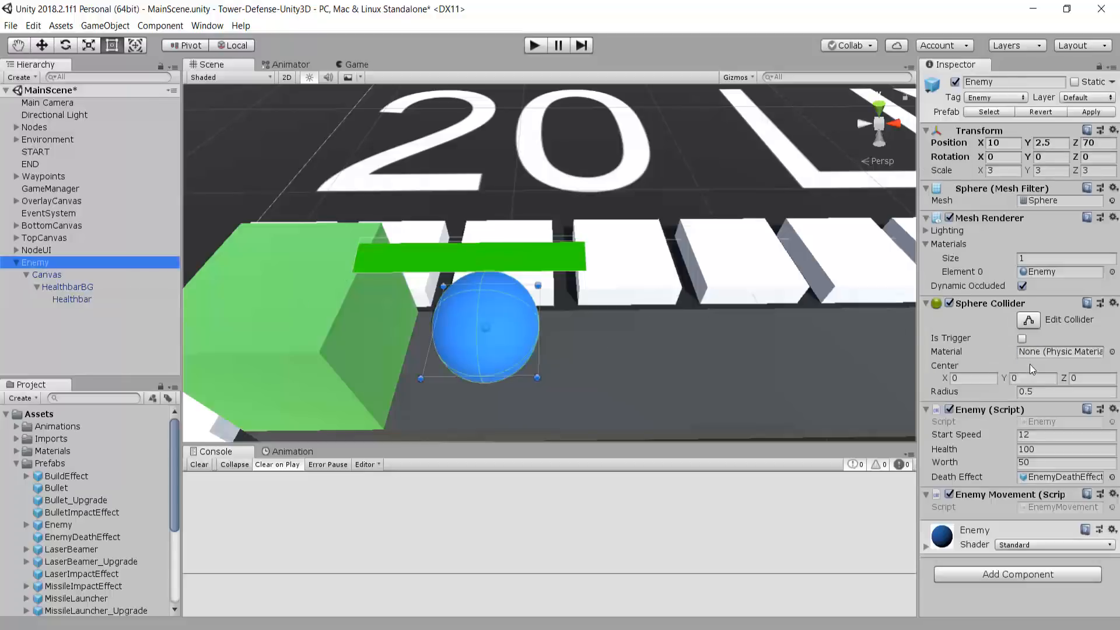
double_click(1041, 419)
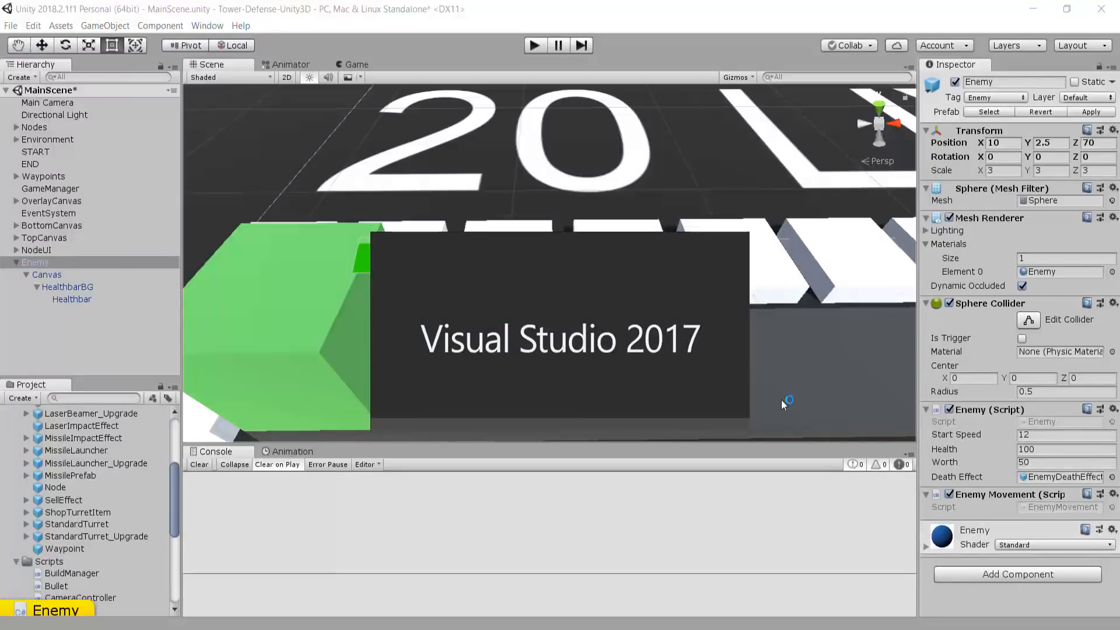
ctrl+scroll(280, 198, up, 1)
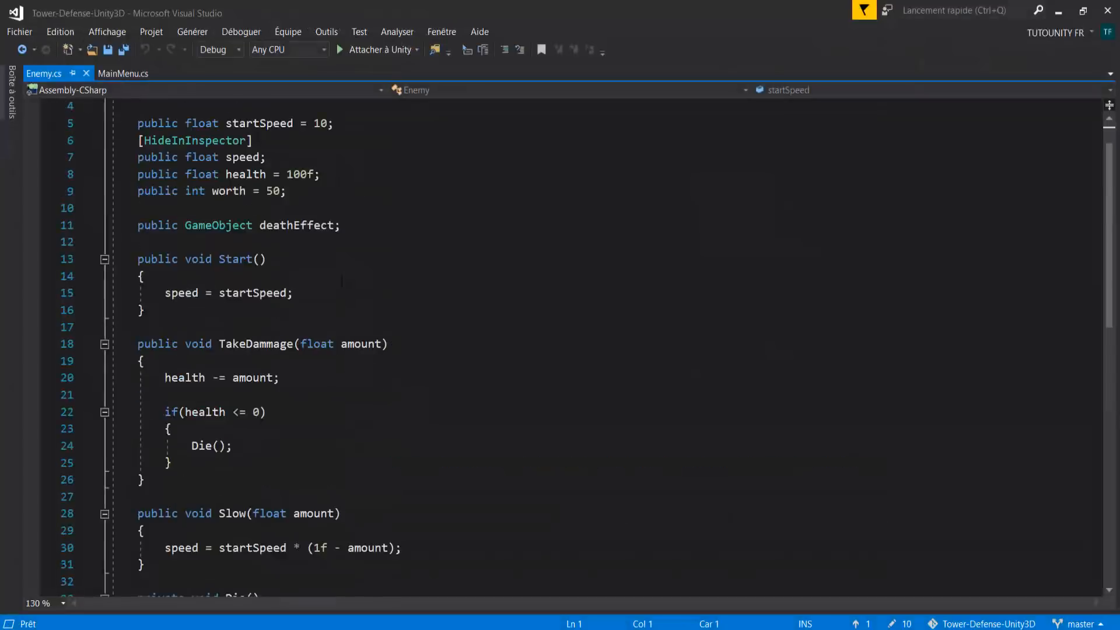
Add the directive "using UnityEngine.UI;" below "using UnityEngine;" in Enemy.cs.
click(266, 102)
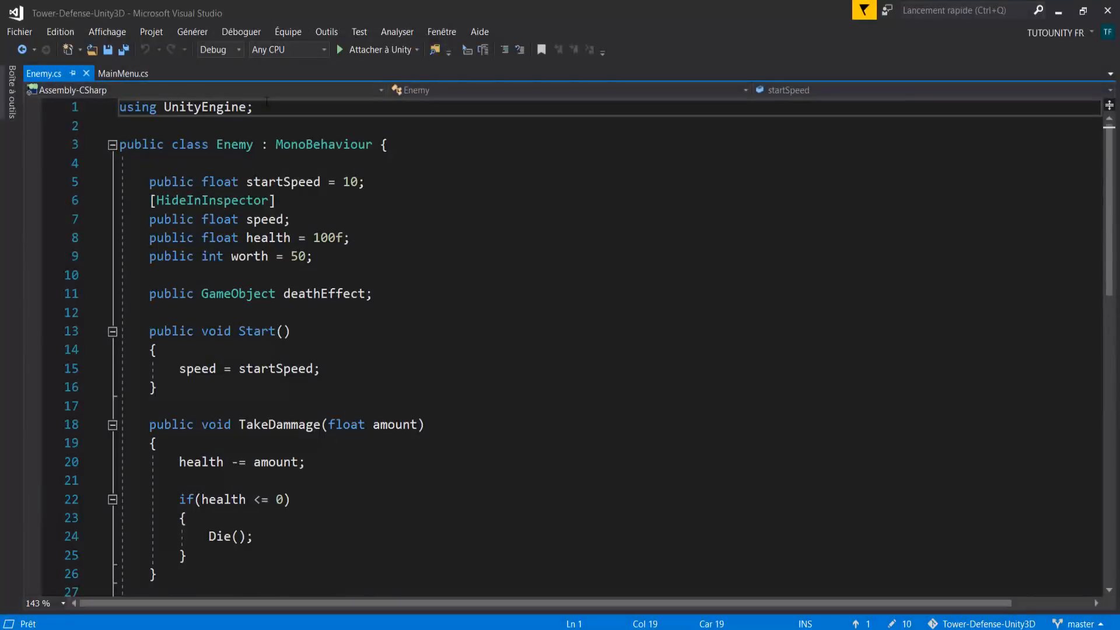
key(Return)
text(using unityEngine.)
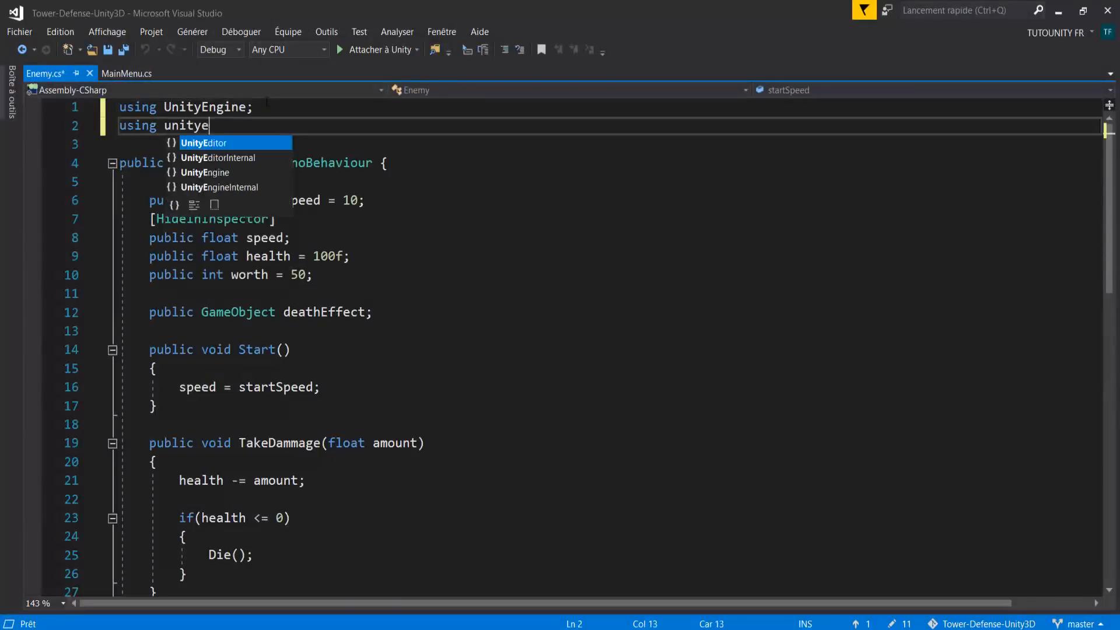
text(UI;)
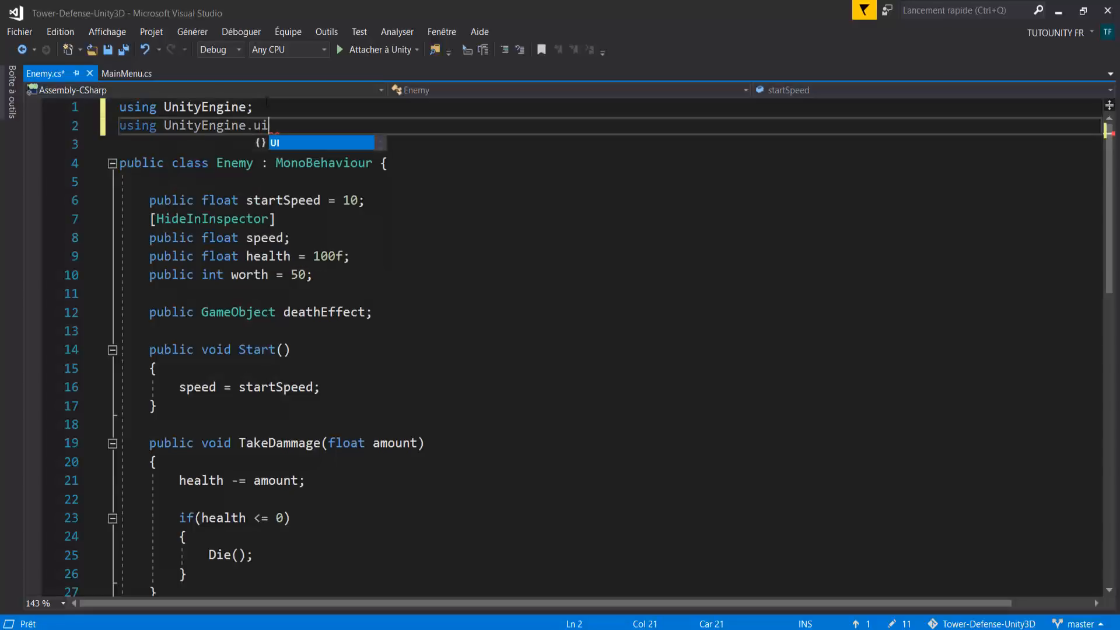
Declare the field "public Image healthbar;" below the deathEffect field, separated by a blank line.
scroll(392, 312, down, 2)
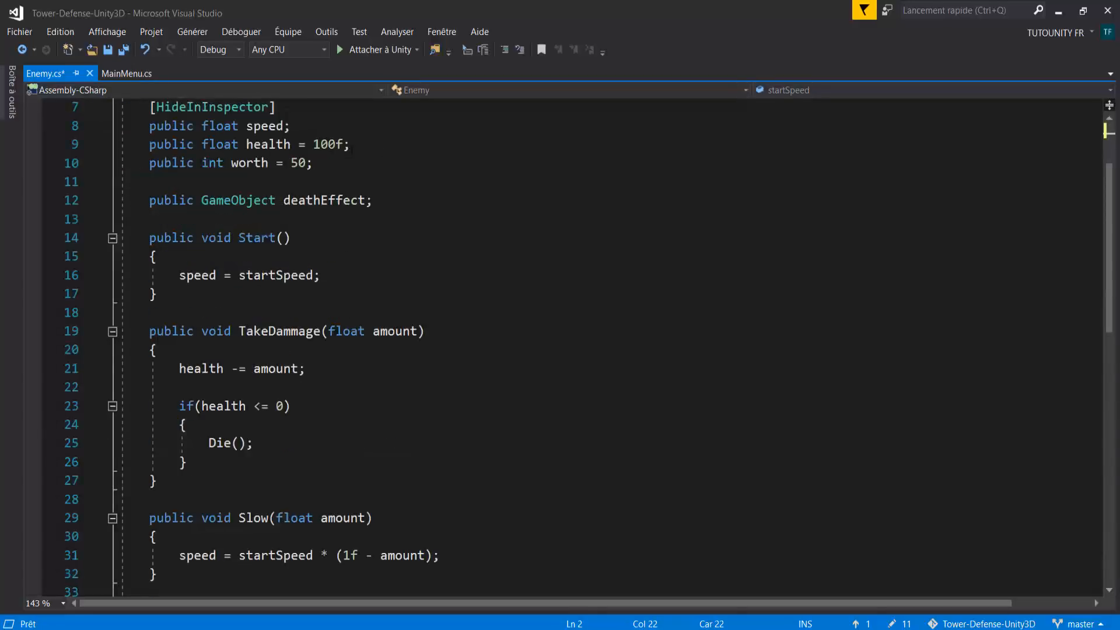
scroll(393, 312, up, 2)
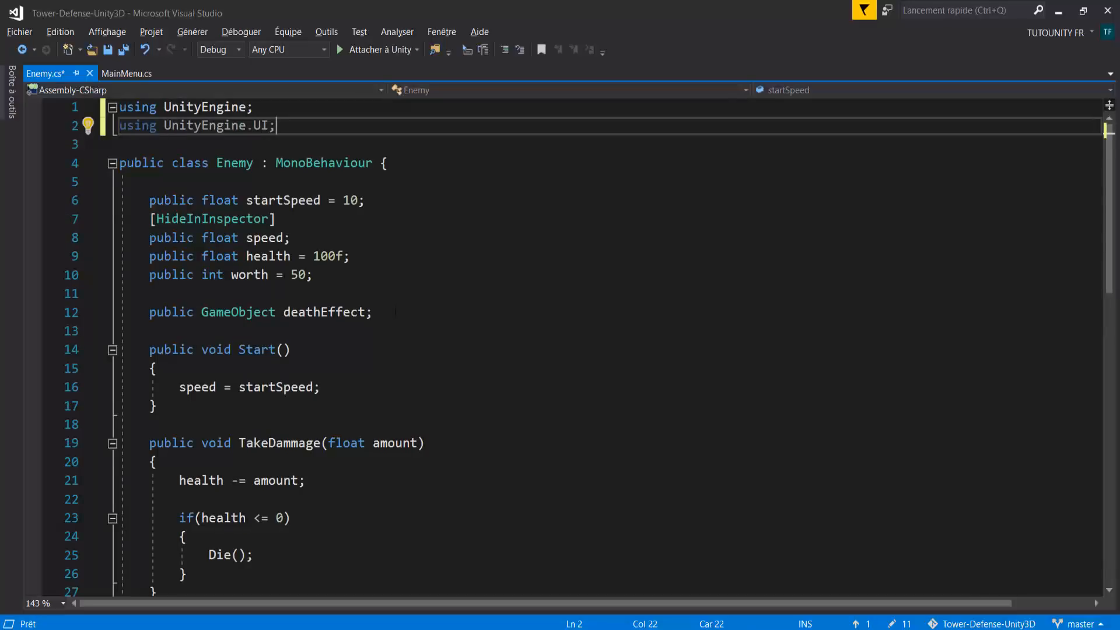
click(396, 312)
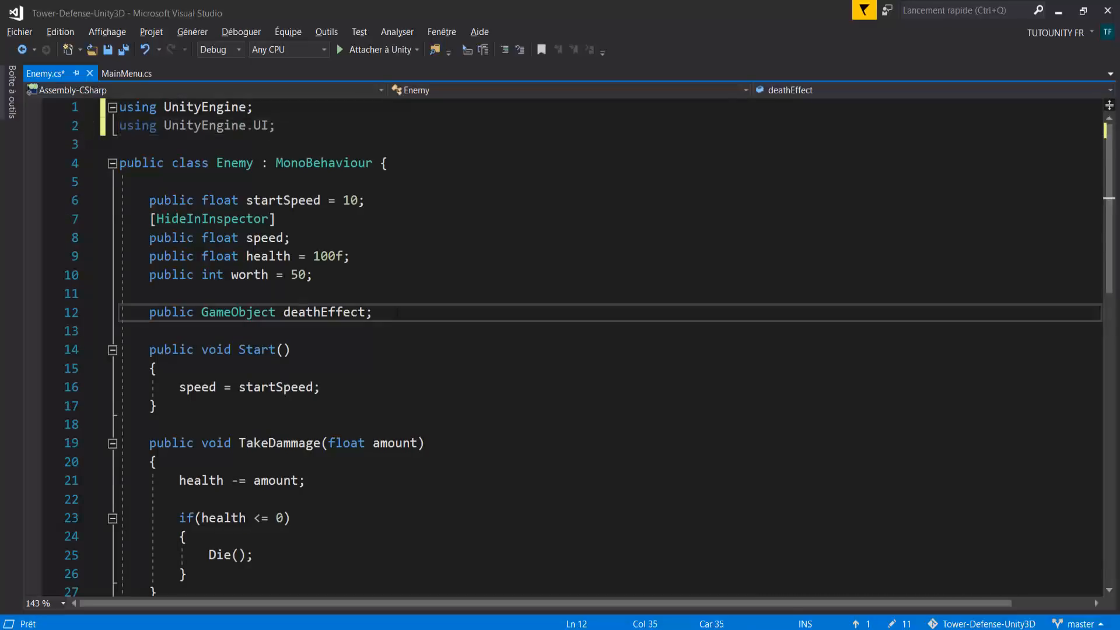
key(Return)
key(Return)
text(public Image)
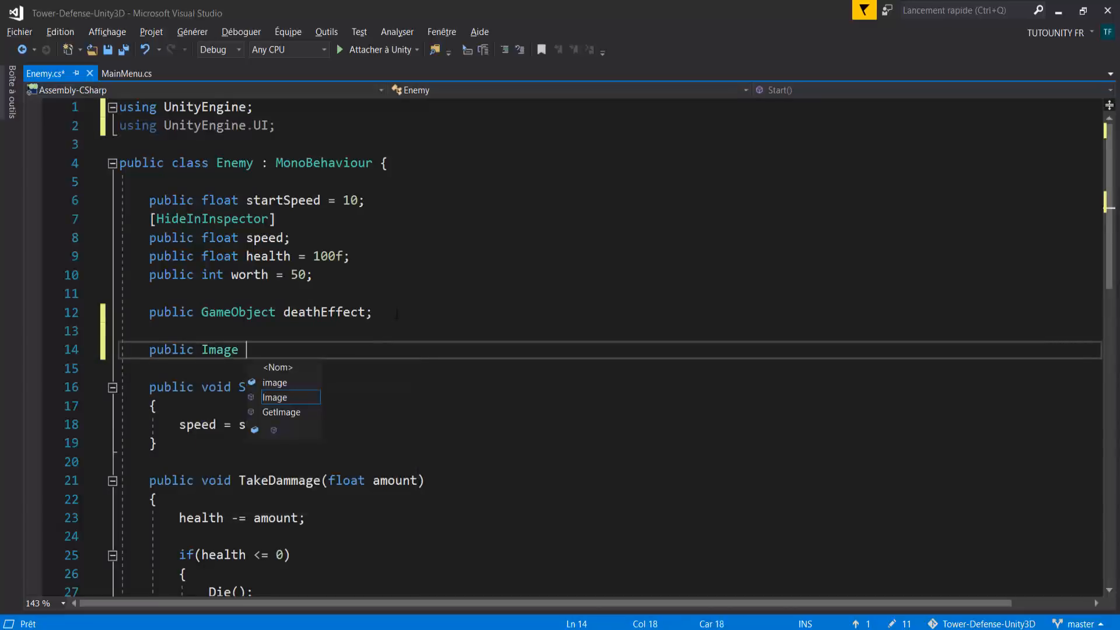
text( healthbar;)
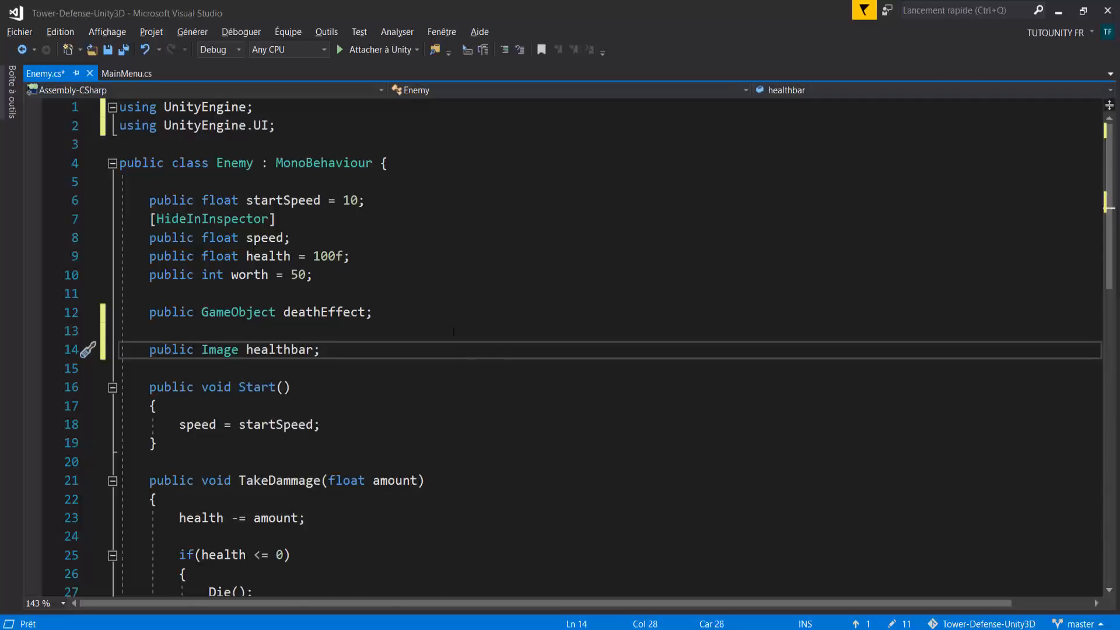
Start a statement with "healthbar.fillAmount" below "health -= amount;" in the TakeDammage method, separated by a blank line.
scroll(454, 331, down, 3)
click(339, 353)
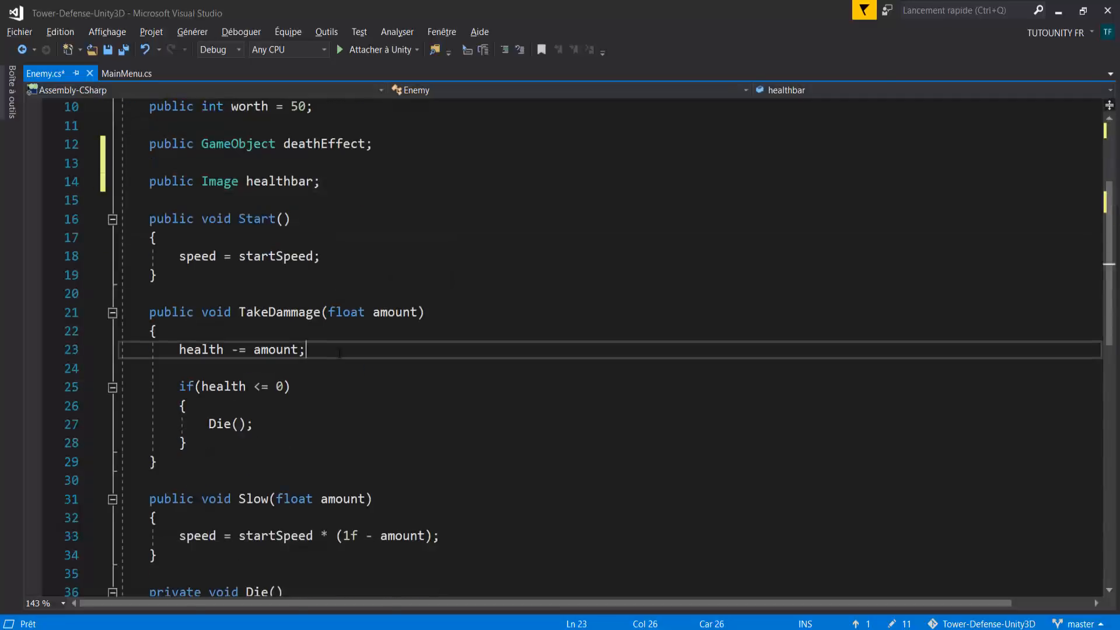
key(Return)
key(Return)
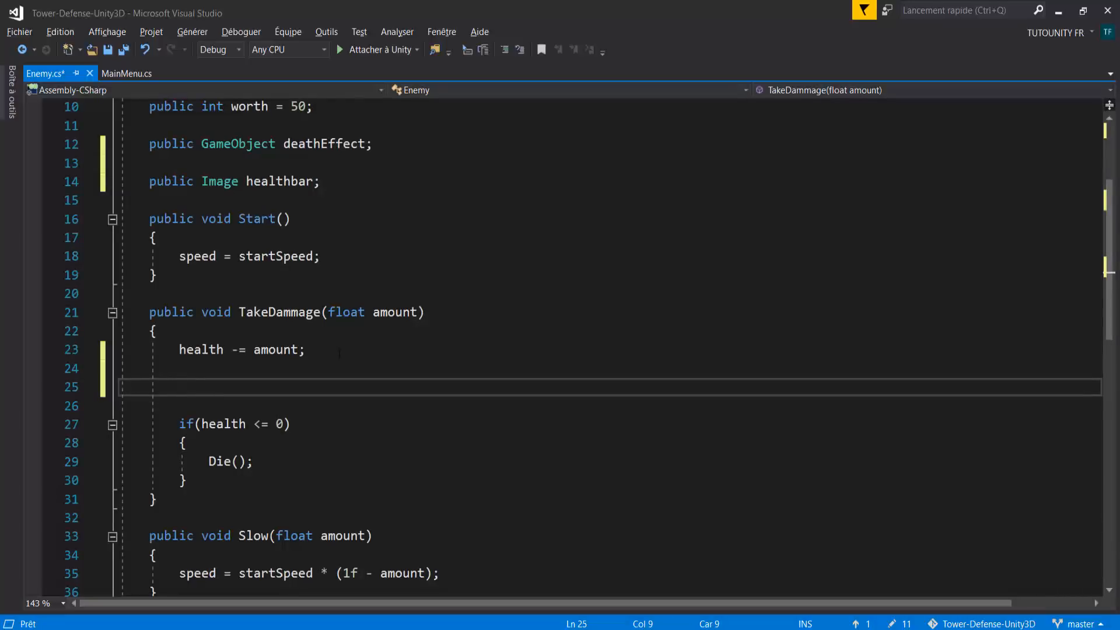
text(healthbar)
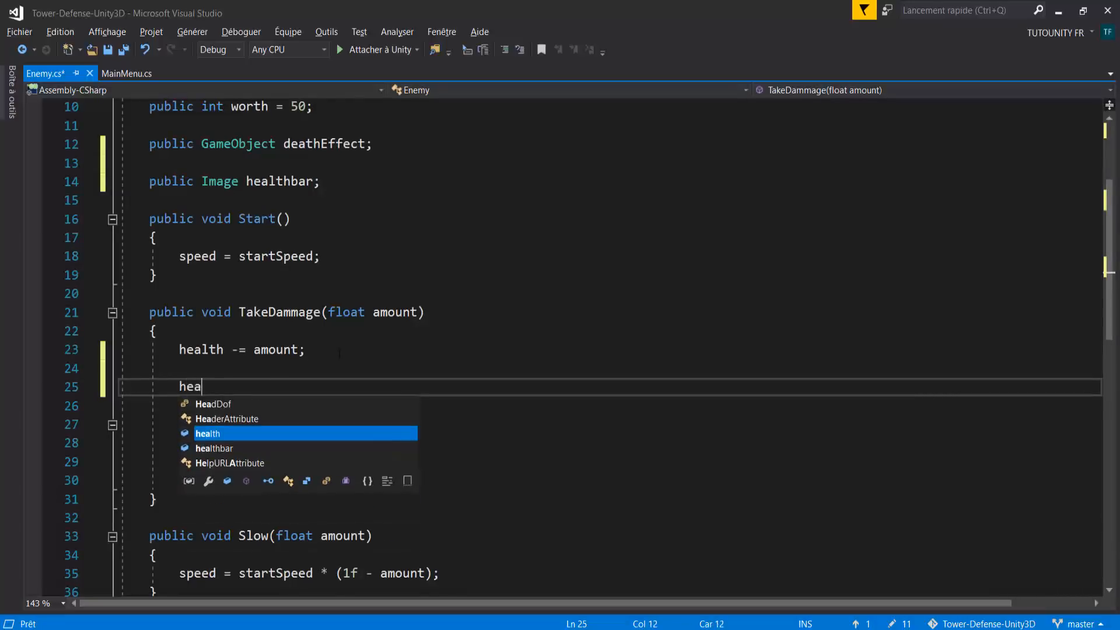
text(.fillAmount)
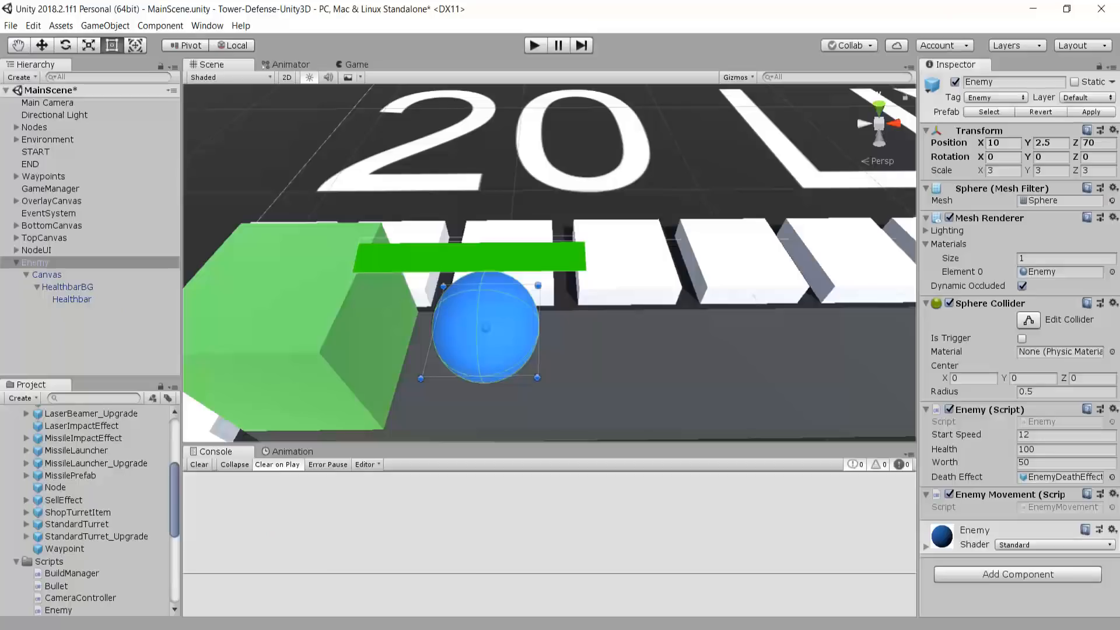
Check the Healthbar image's Fill Amount setting in Unity, and return to Enemy.cs in Visual Studio.
click(75, 300)
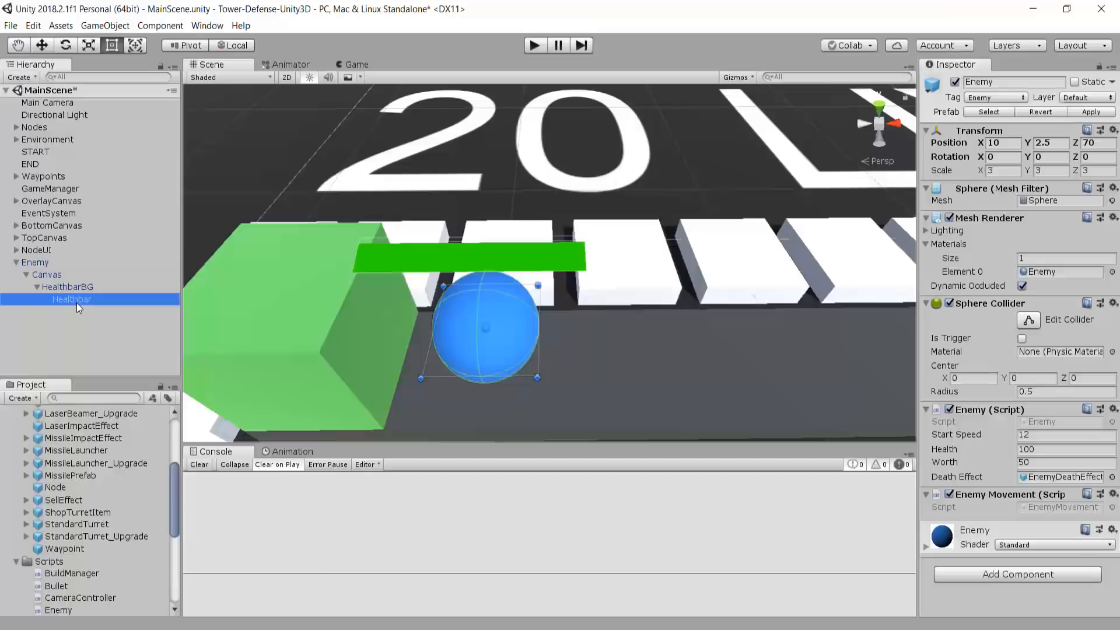
click(998, 407)
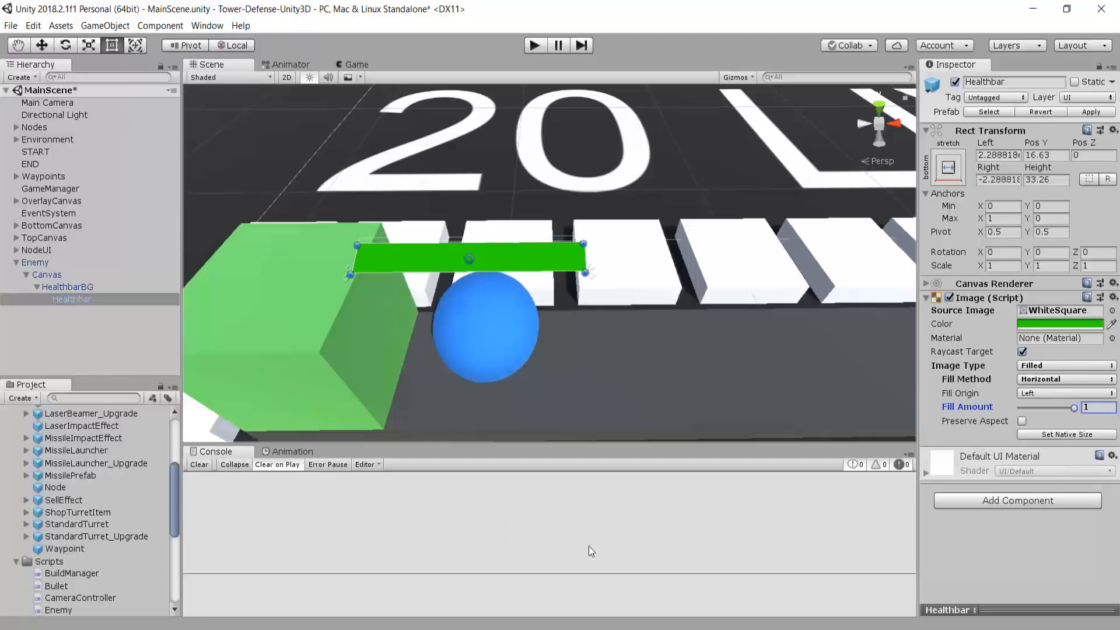
key(alt+Tab)
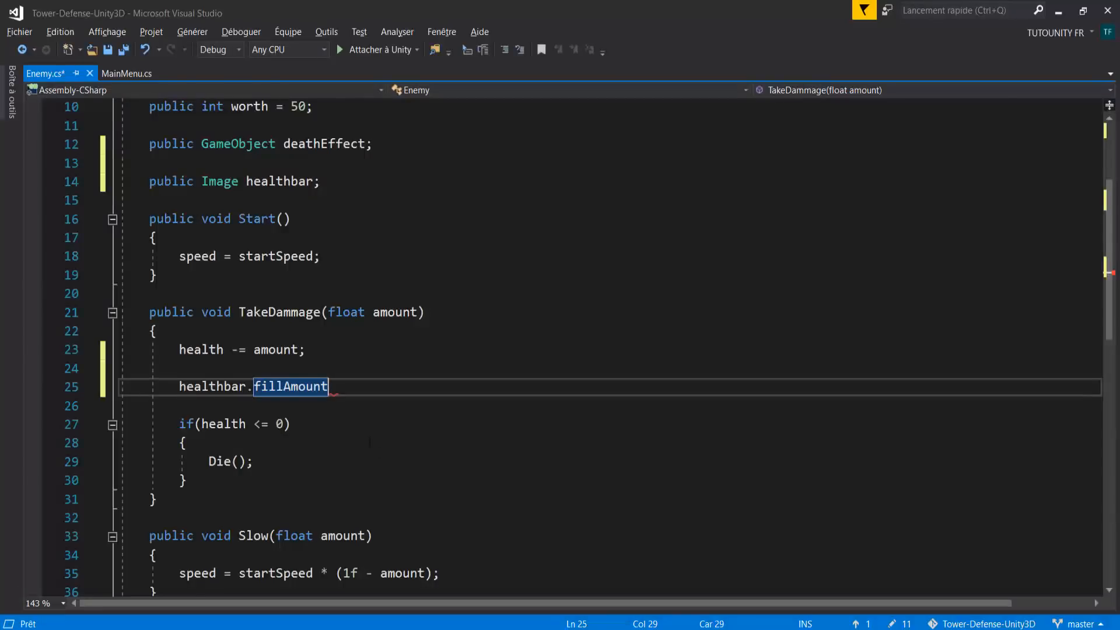
Complete the fillAmount statement in TakeDammage by assigning it "health;", and highlight the line that subtracts the damage.
text(= )
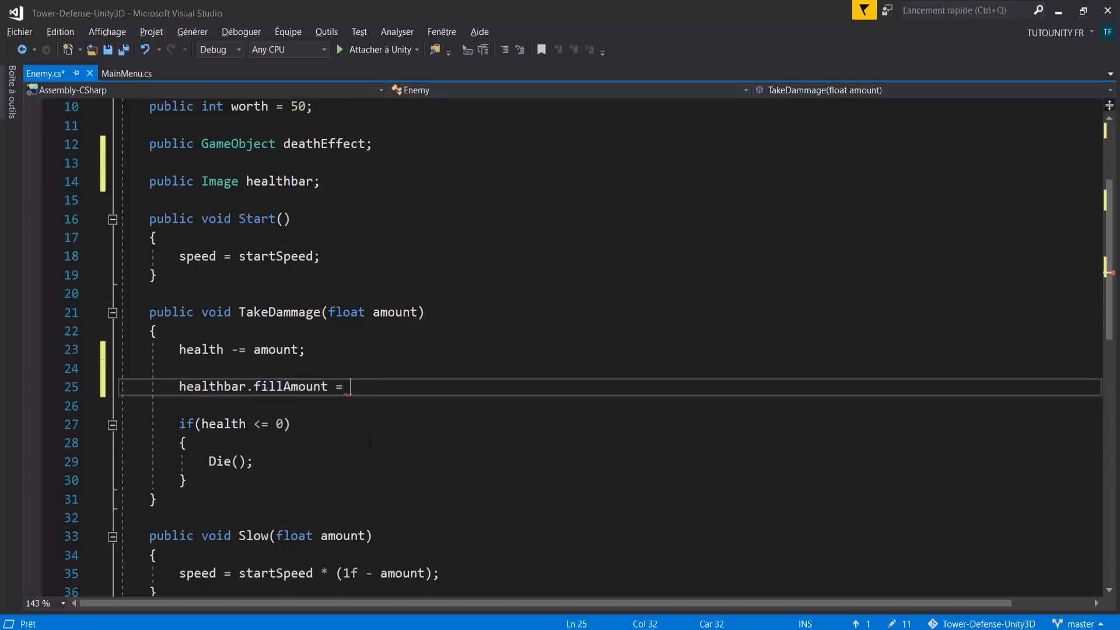
text(health;)
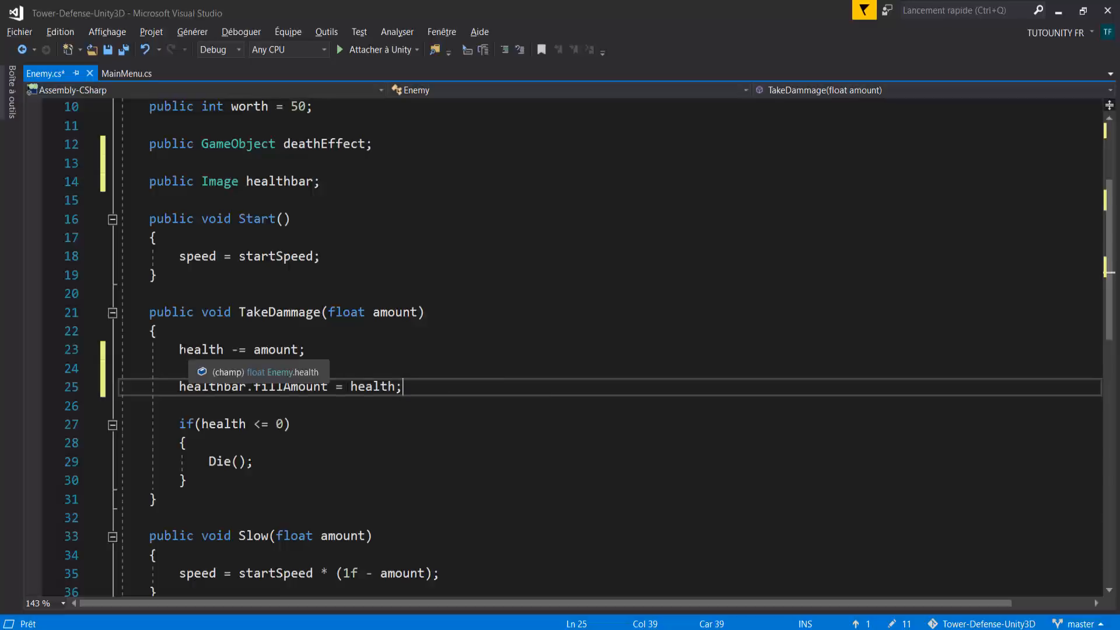
drag(179, 349, 305, 350)
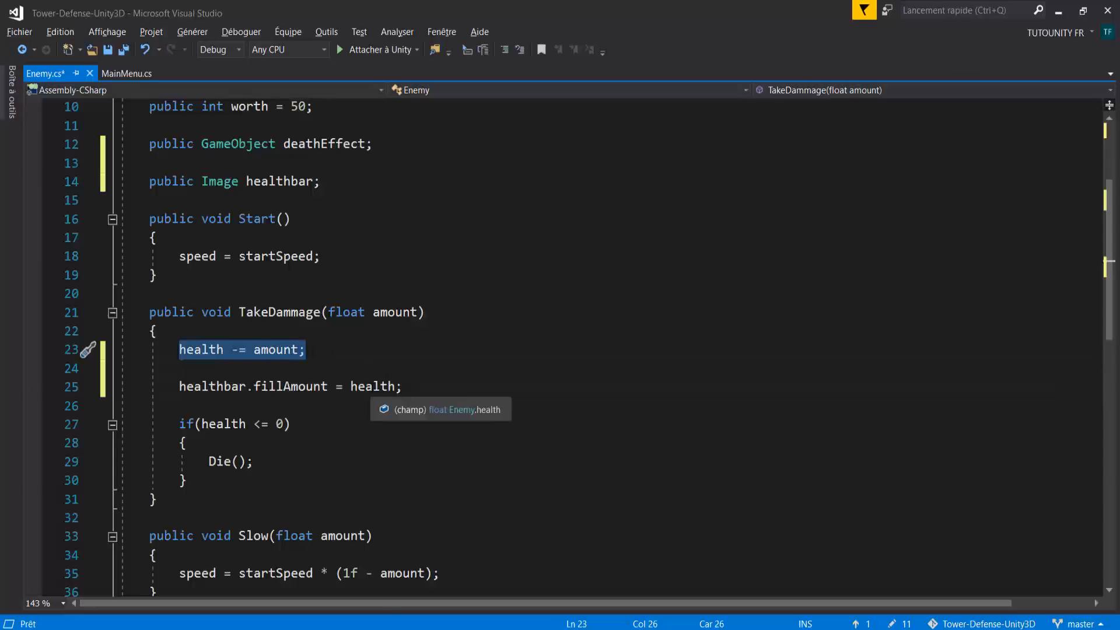
In Unity, try a Fill Amount of 100 on the Healthbar image, restore it to 1, and return to Enemy.cs in Visual Studio.
scroll(376, 388, up, 3)
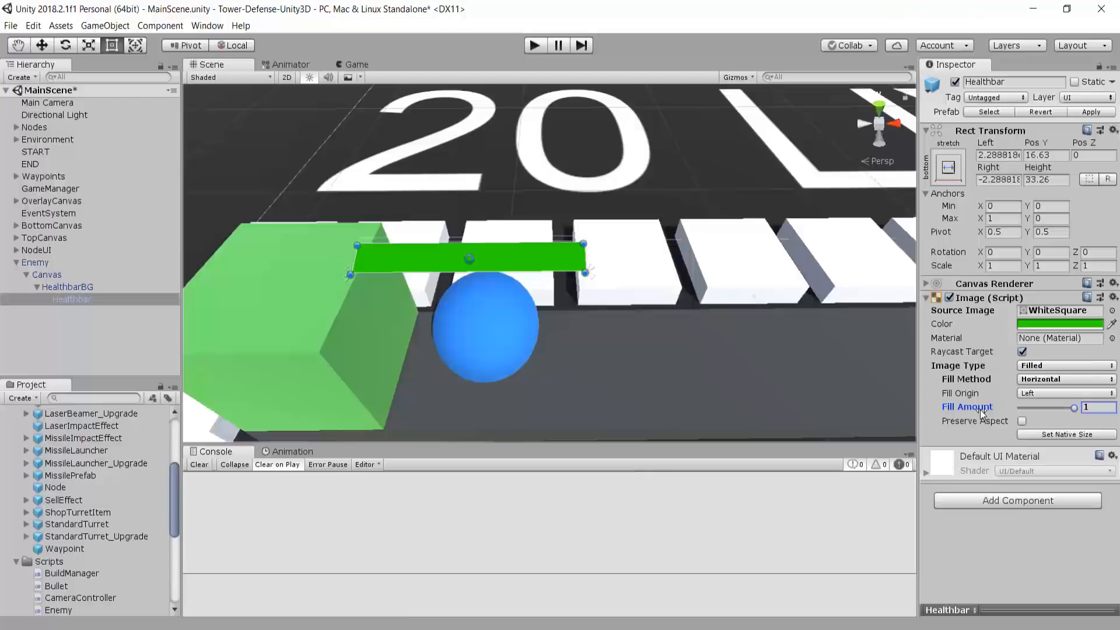
mouse_move(1073, 408)
mouse_down()
mouse_move(1058, 409)
mouse_move(1087, 407)
mouse_up()
text(100)
key(BackSpace)
key(BackSpace)
click(418, 617)
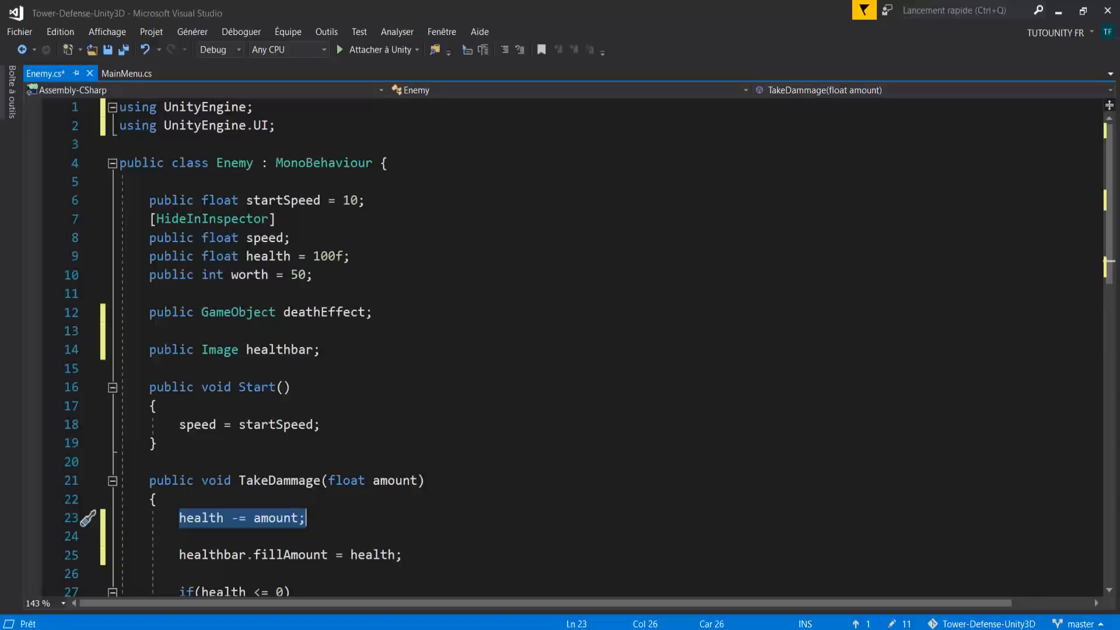
Divide health by 100 in the fillAmount assignment of the TakeDammage method, and save the script.
scroll(341, 344, down, 5)
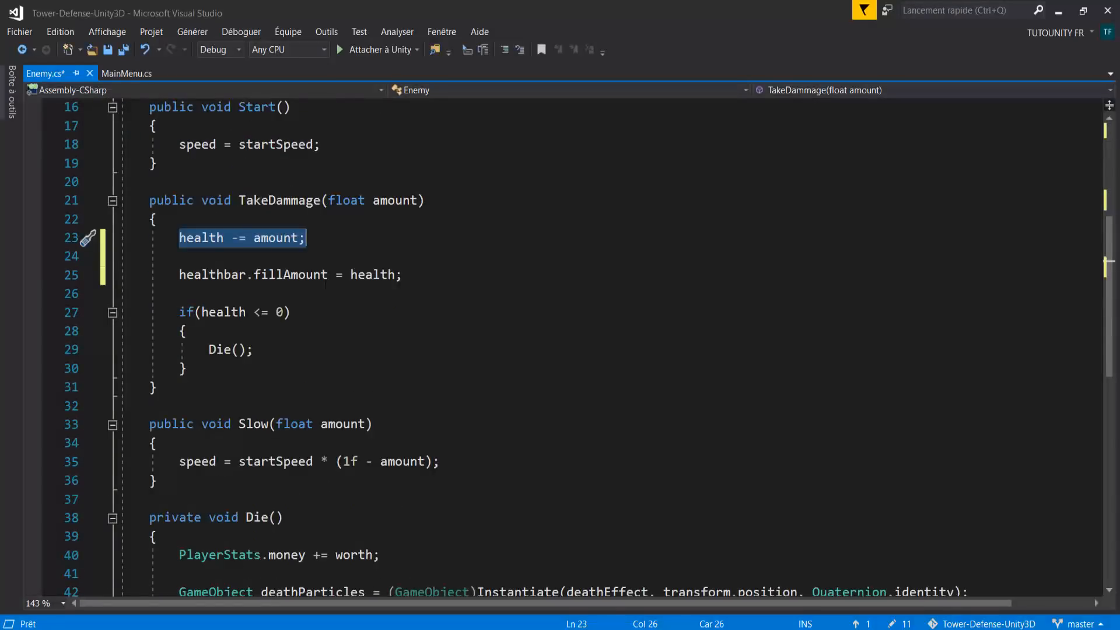
scroll(324, 283, up, 1)
click(372, 330)
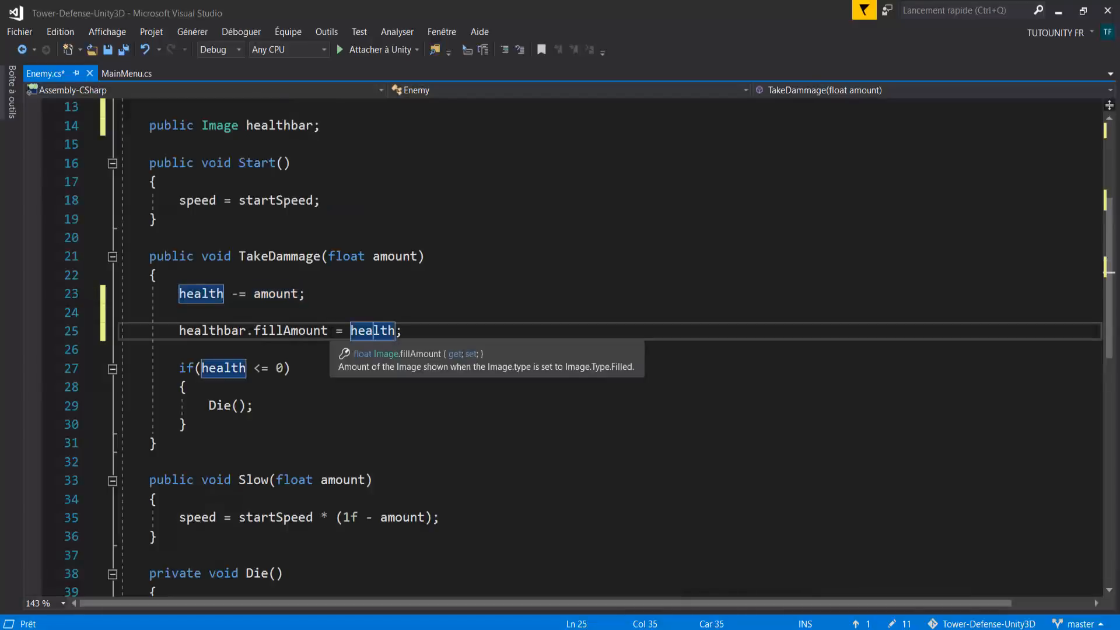
scroll(327, 330, up, 2)
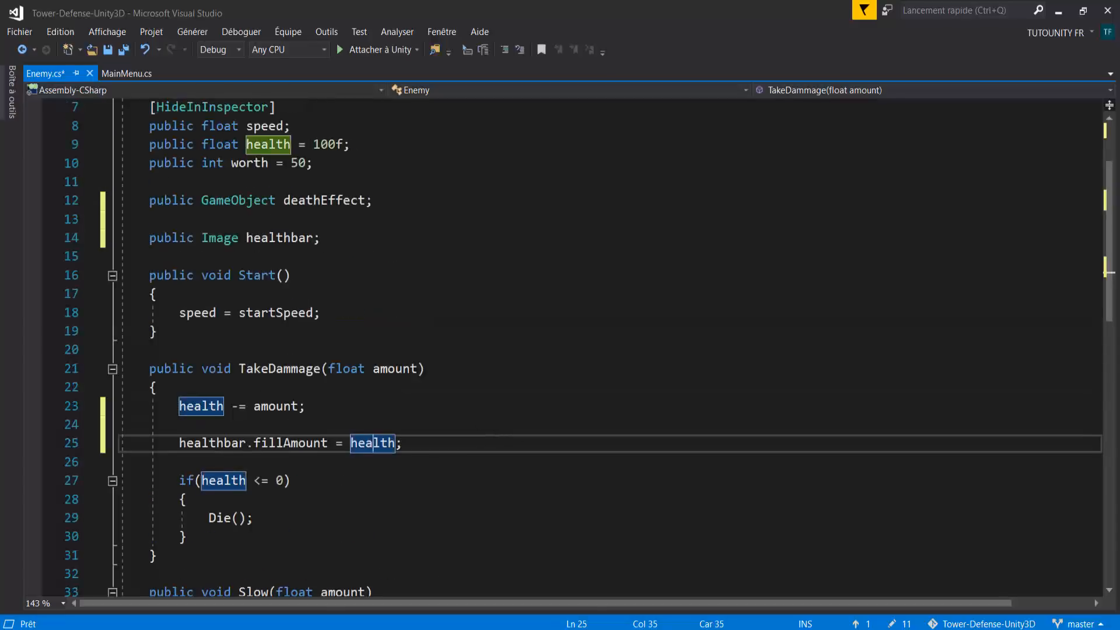
click(395, 441)
text(/ 100)
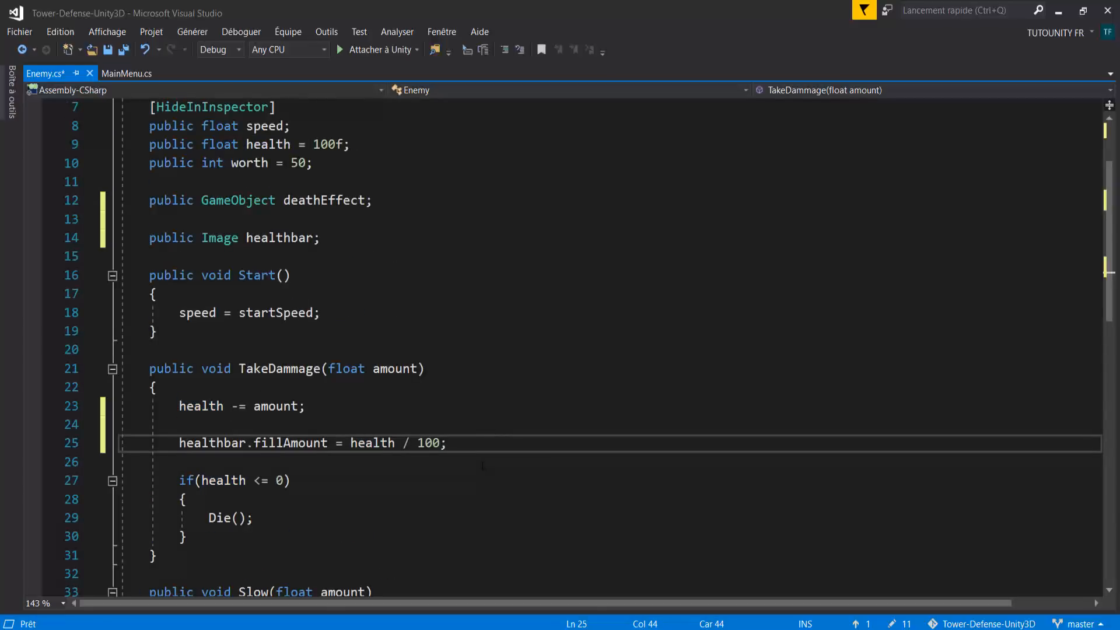
key(ctrl+s)
In Unity, assign the Healthbar image to the Enemy script's Healthbar field and apply the change to the prefab.
key(alt+Tab)
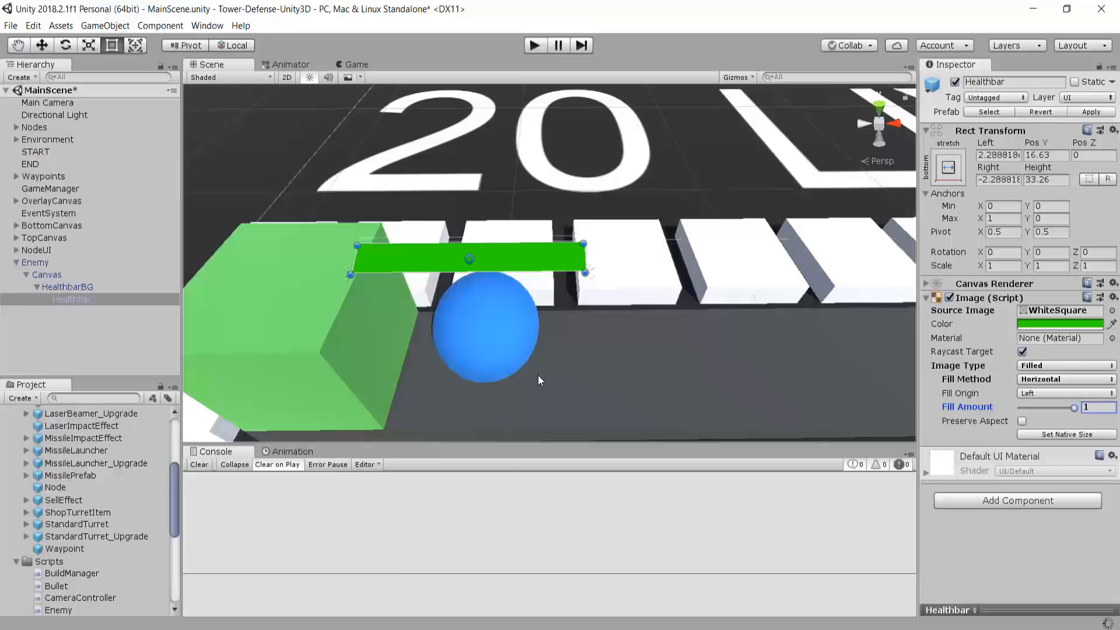
click(79, 266)
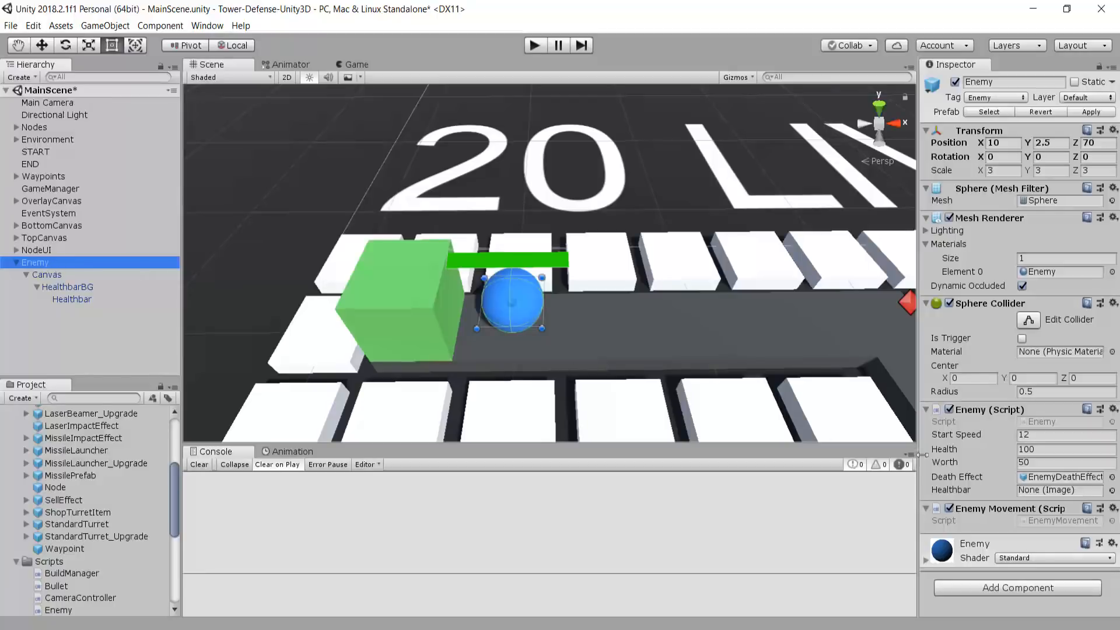
drag(68, 302, 1062, 491)
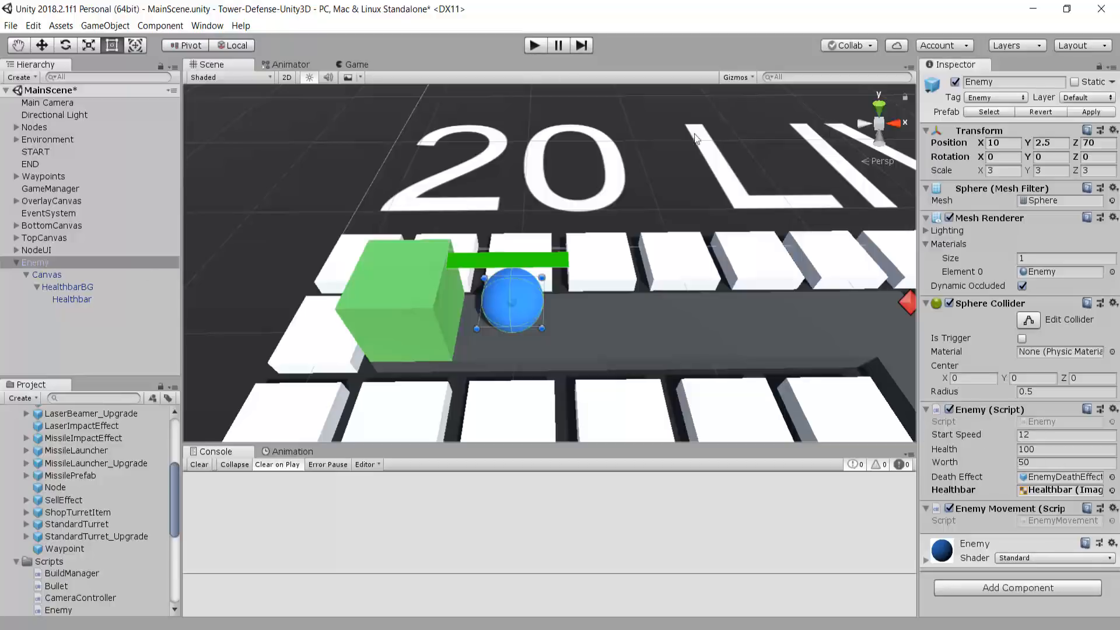
click(1099, 113)
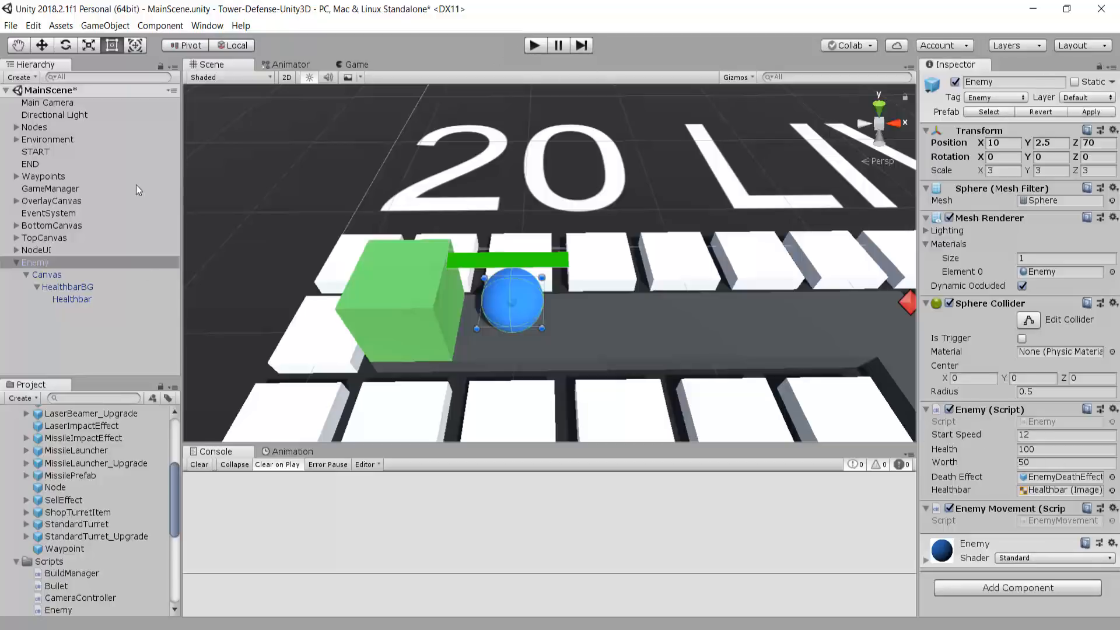
Play-test the game with the scene's Enemy object deactivated, build a standard turret near the path, and stop the game.
click(954, 82)
click(534, 45)
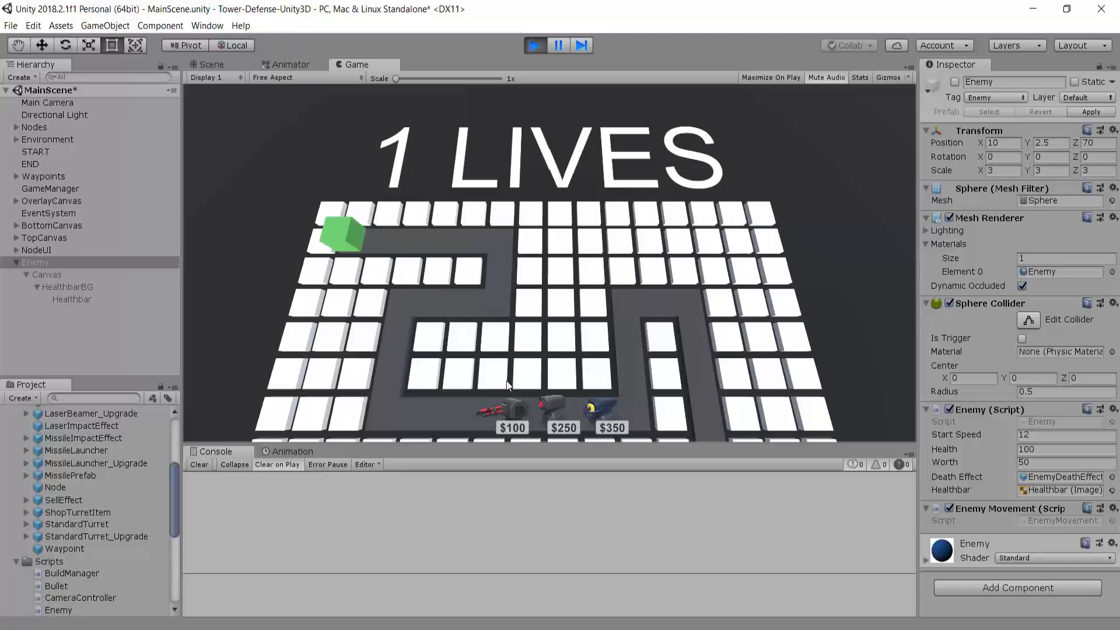
click(513, 402)
click(561, 373)
scroll(562, 367, down, 2)
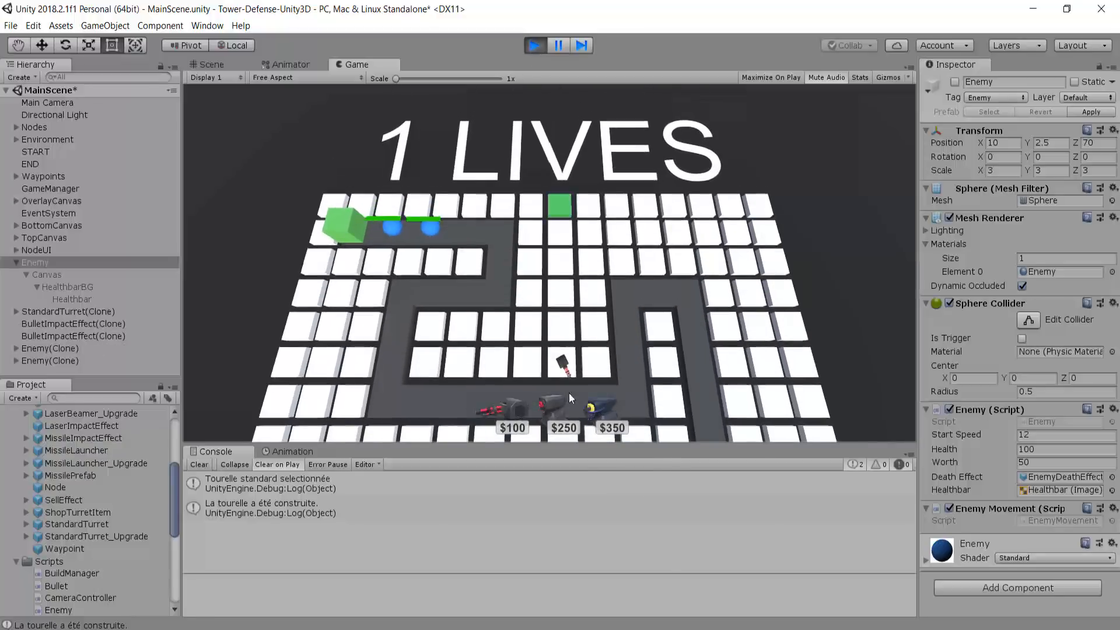
click(535, 46)
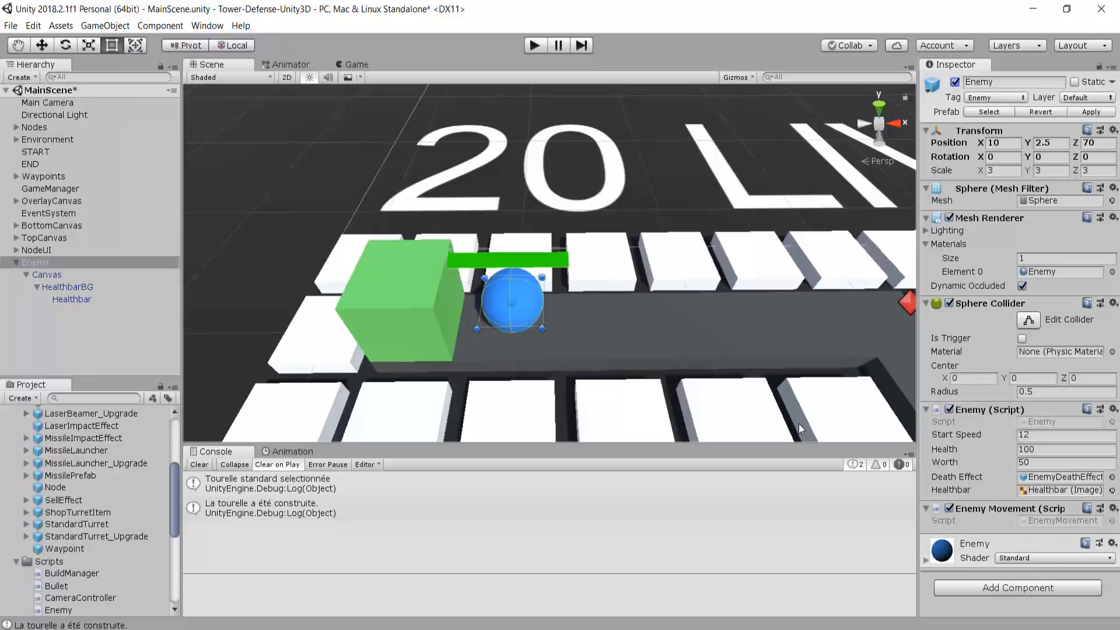
Set the Enemy's Health to 200, play-test it with a $100 standard turret beside the path, and stop the game.
click(1032, 450)
text(200)
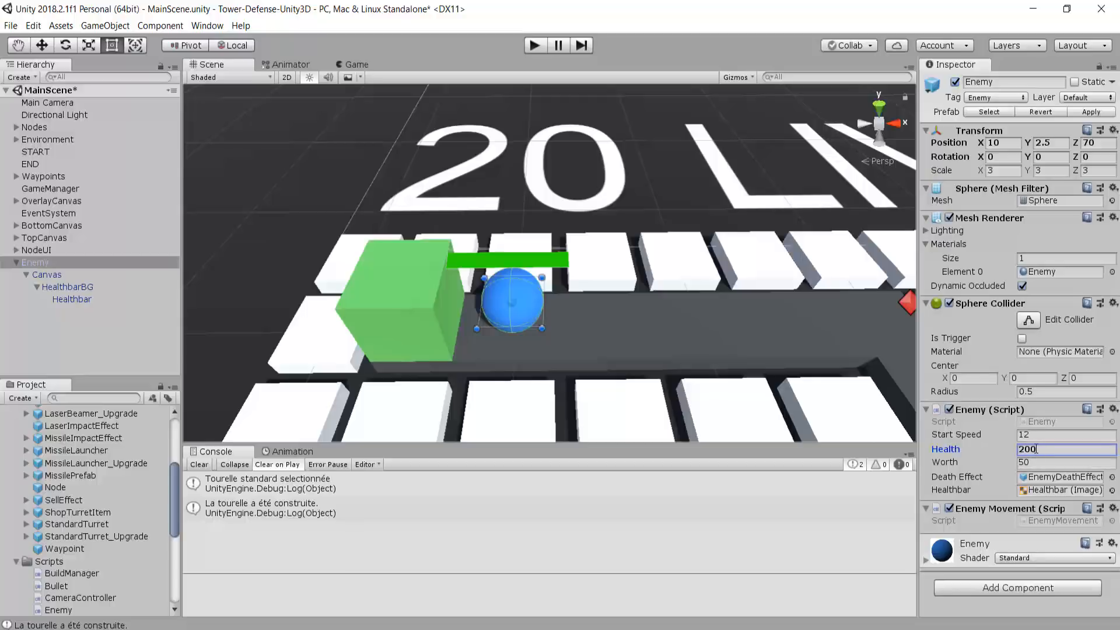
click(534, 45)
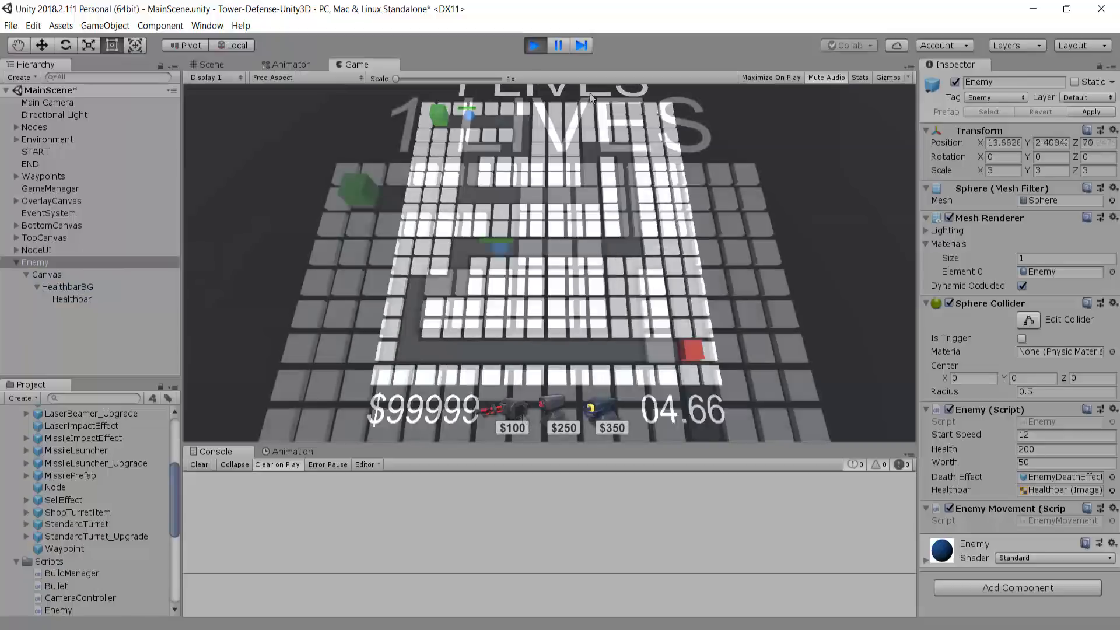
click(512, 411)
click(561, 309)
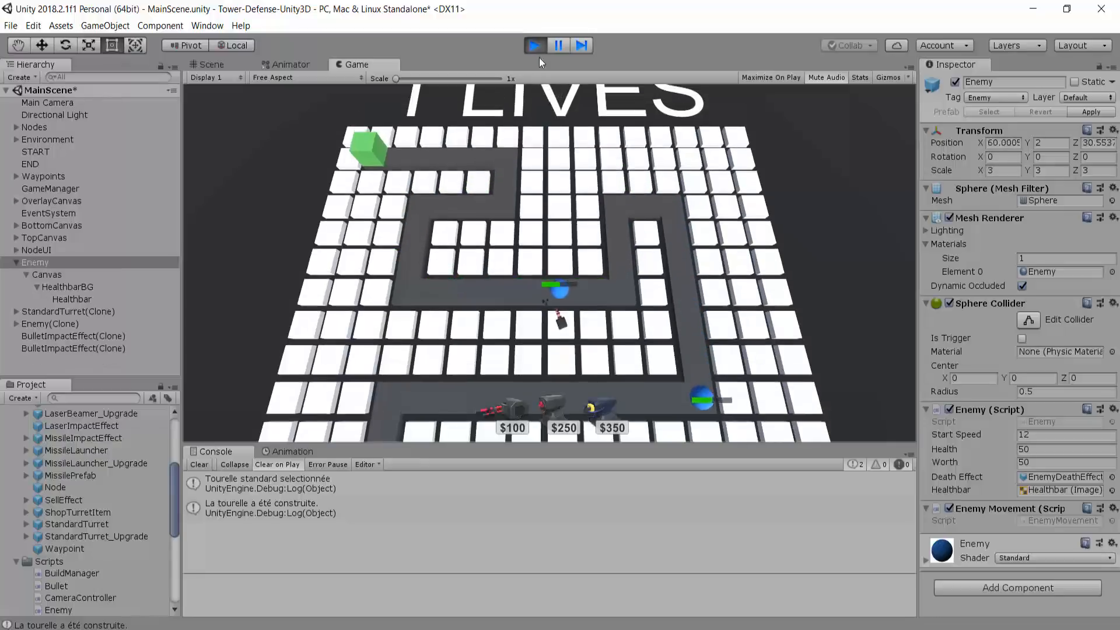
click(537, 47)
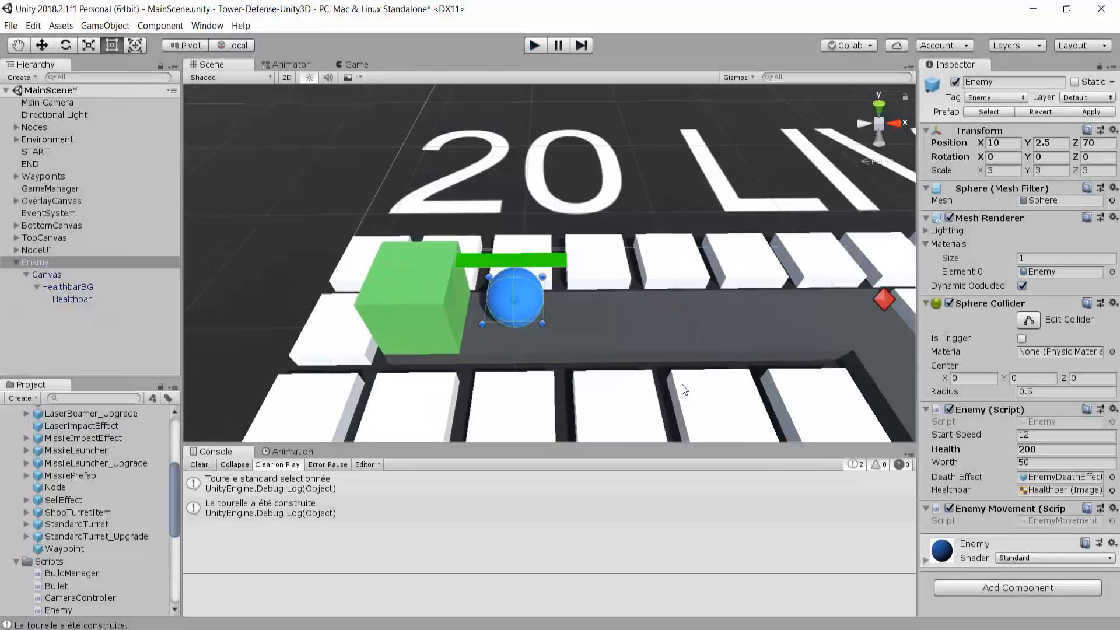
Set the Enemy's Health to 100 in the Enemy script component and apply it to the prefab.
click(1046, 450)
text(1)
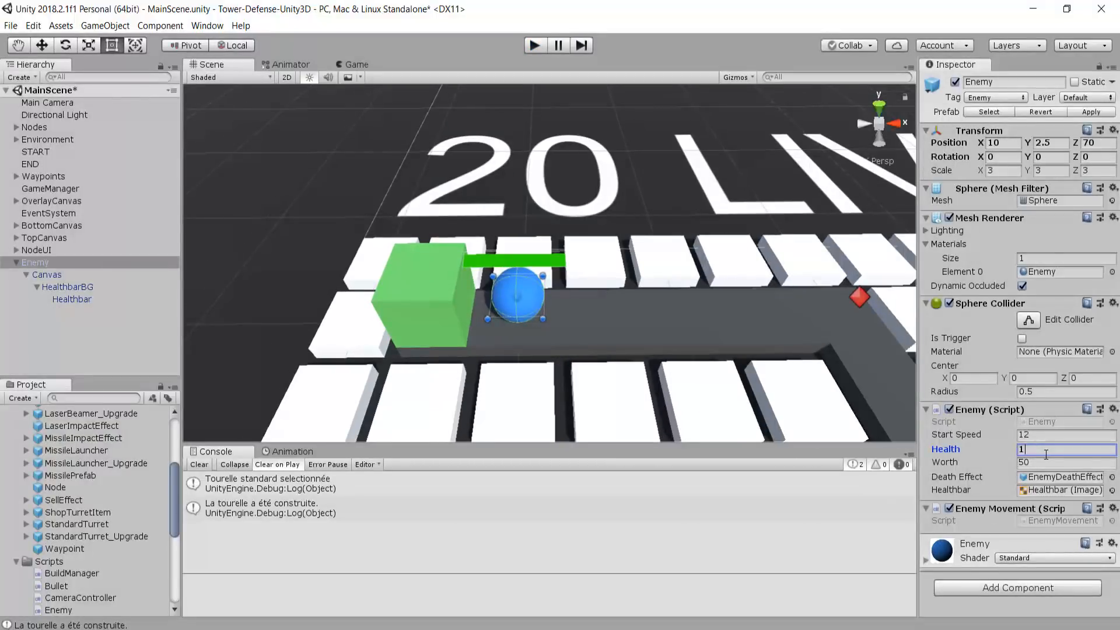
text(00)
click(1083, 112)
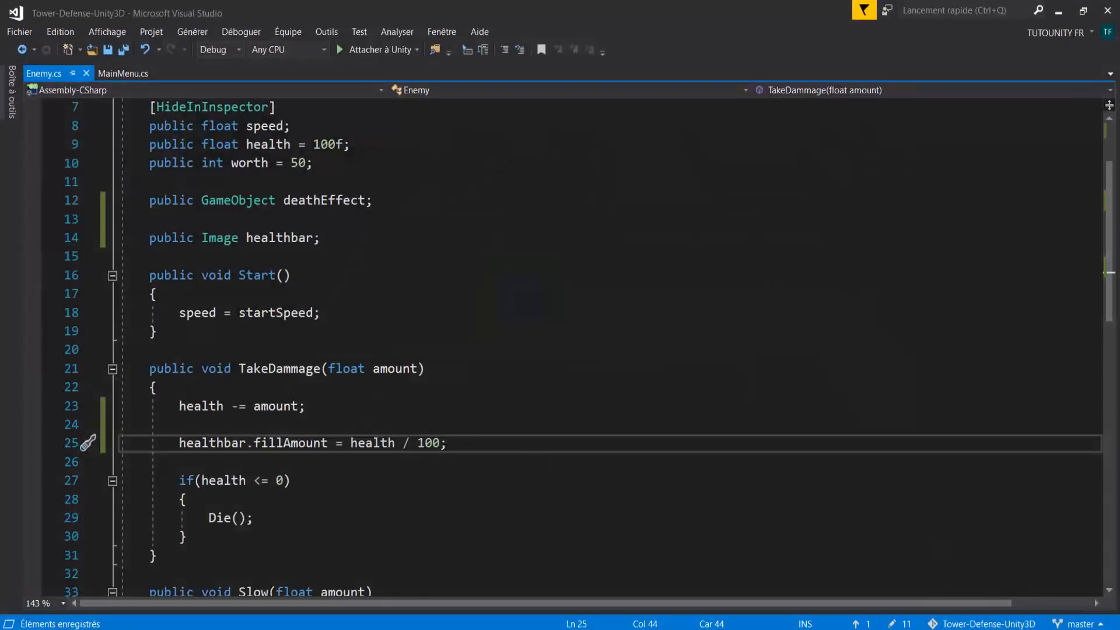
In Visual Studio, examine the "health / 100" expression and the health, startSpeed and speed field declarations in Enemy.cs.
scroll(379, 372, down, 2)
drag(350, 331, 440, 330)
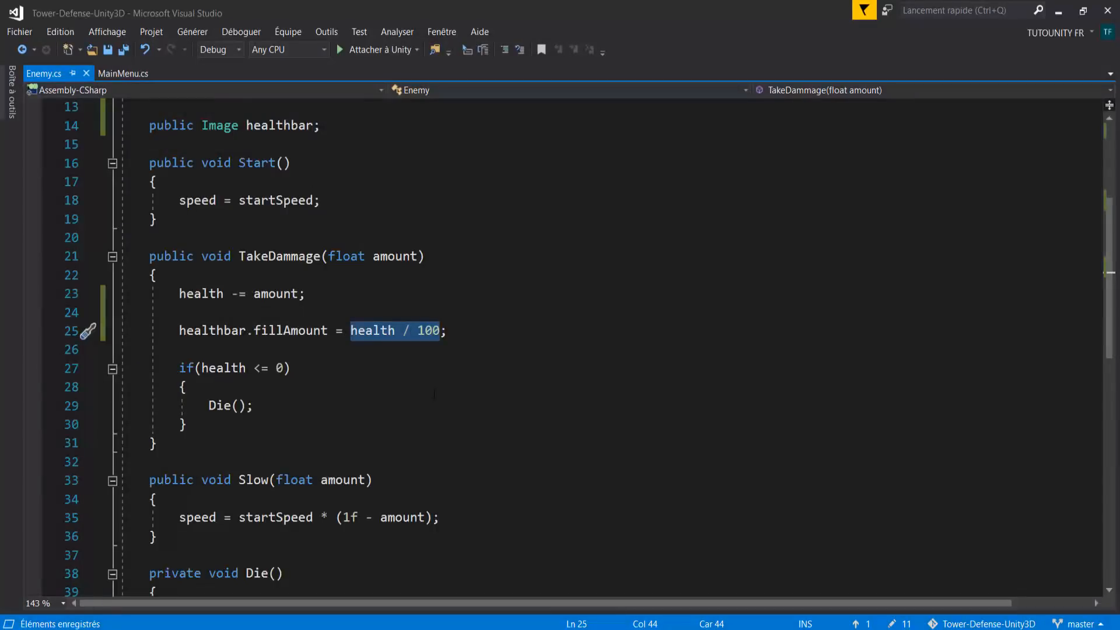
scroll(515, 375, up, 4)
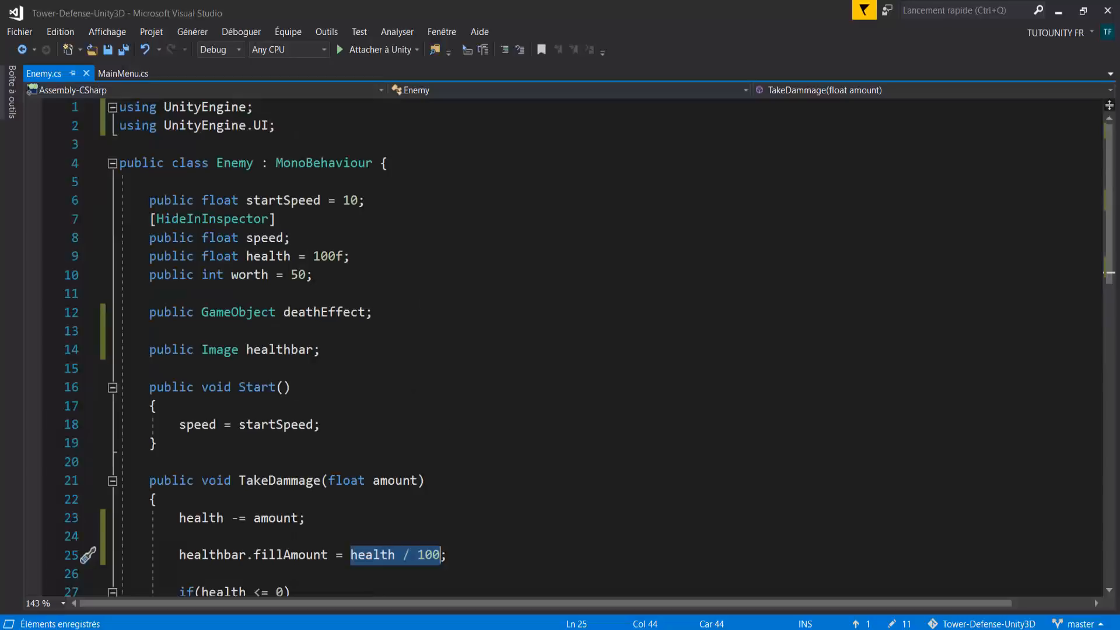
click(255, 257)
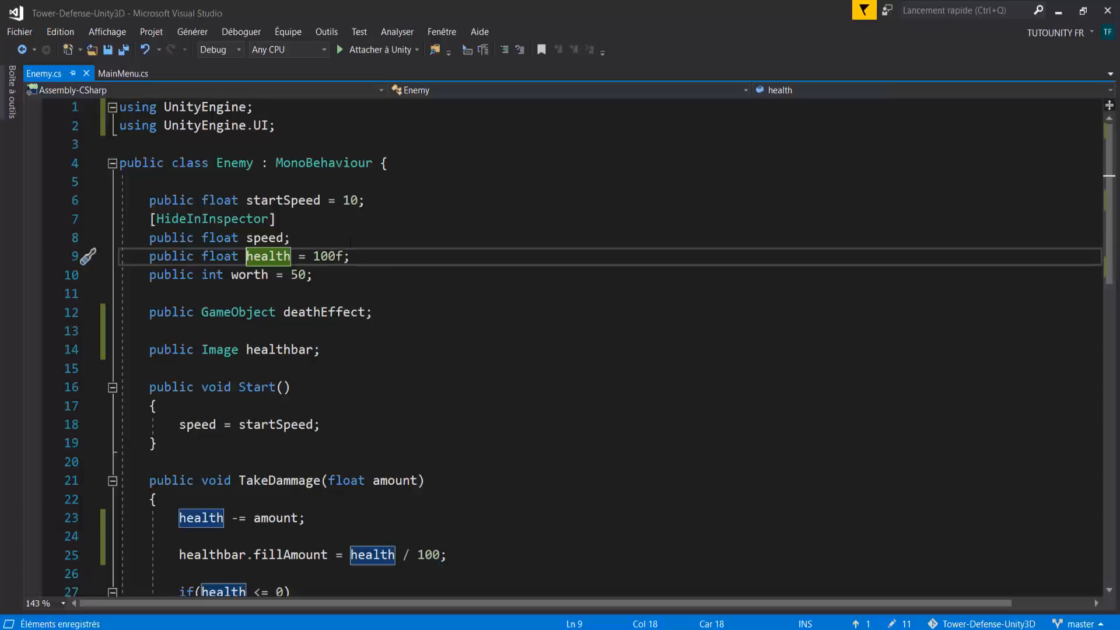
drag(306, 235, 150, 200)
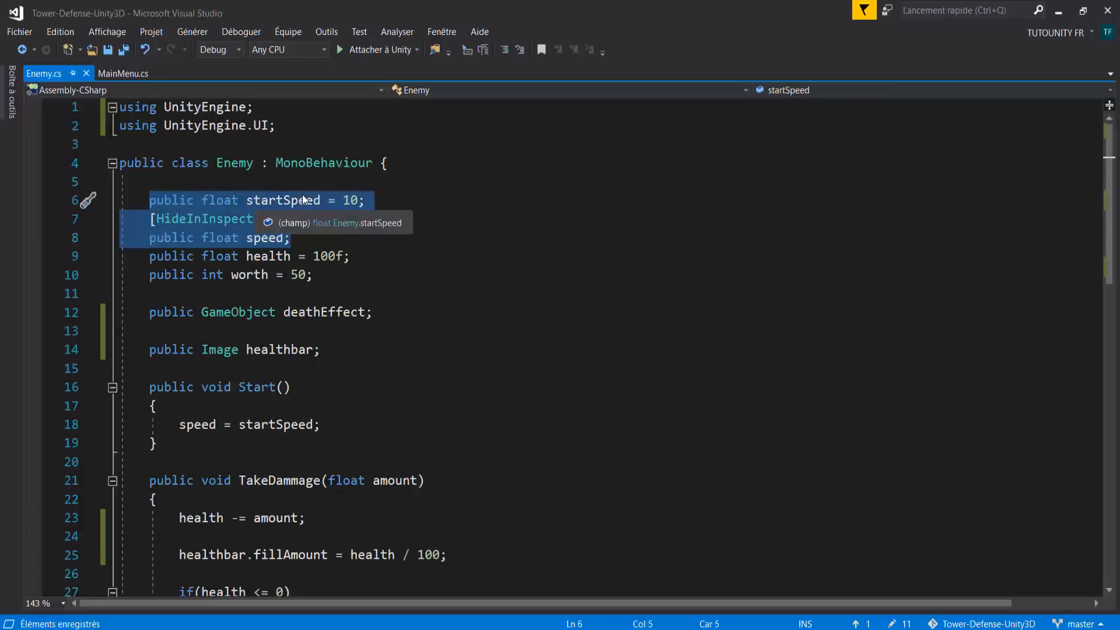
click(311, 241)
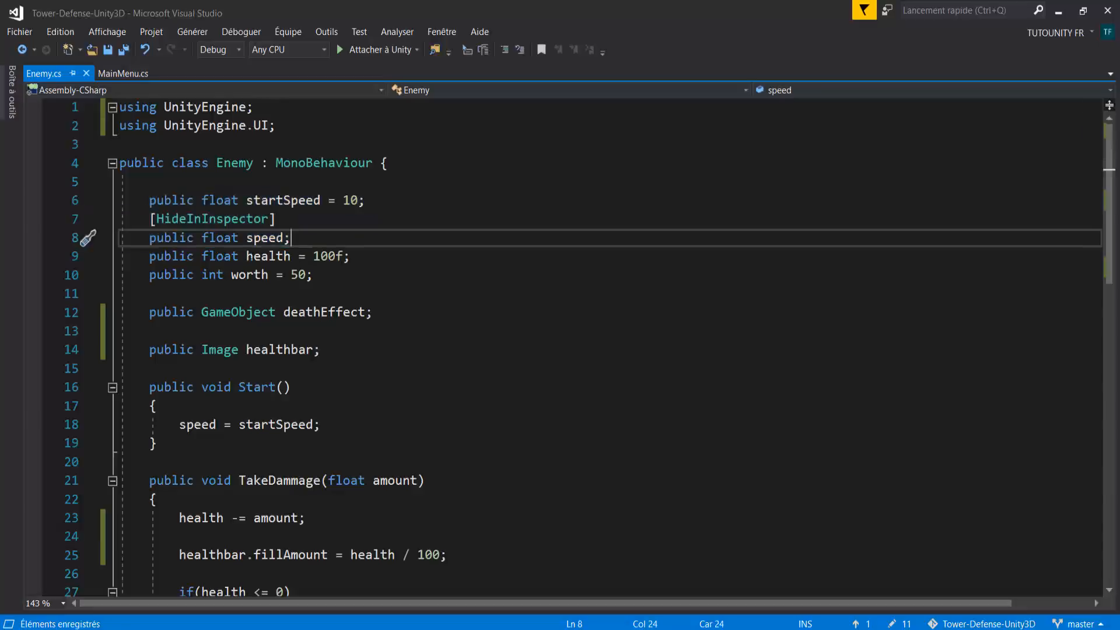
Rename the public float health field in its declaration to startHealth.
click(247, 256)
text(start)
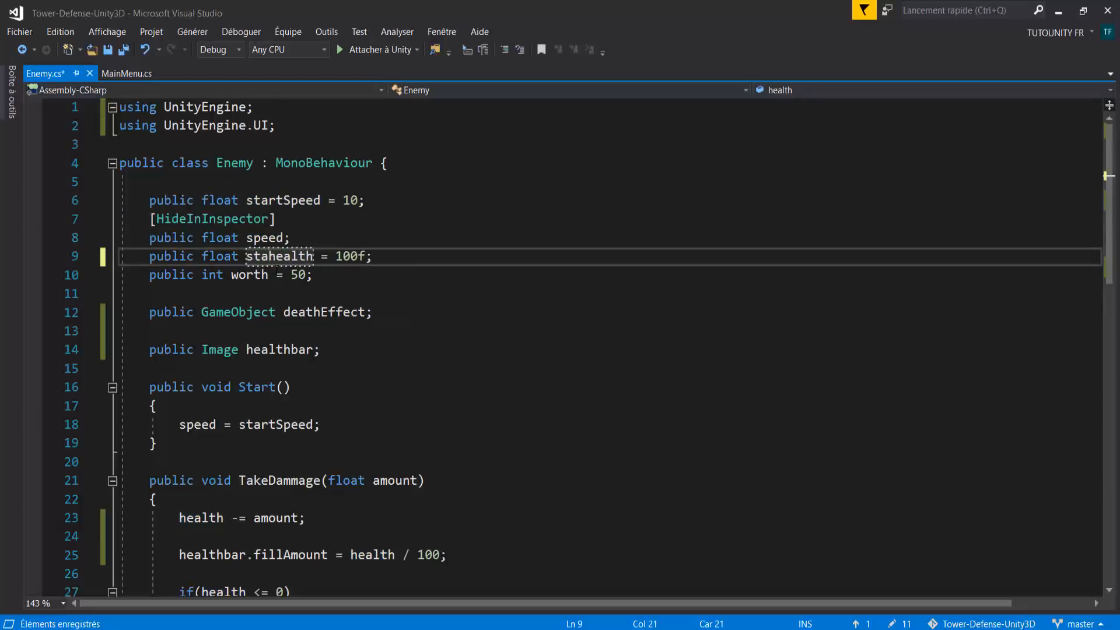
key(Delete)
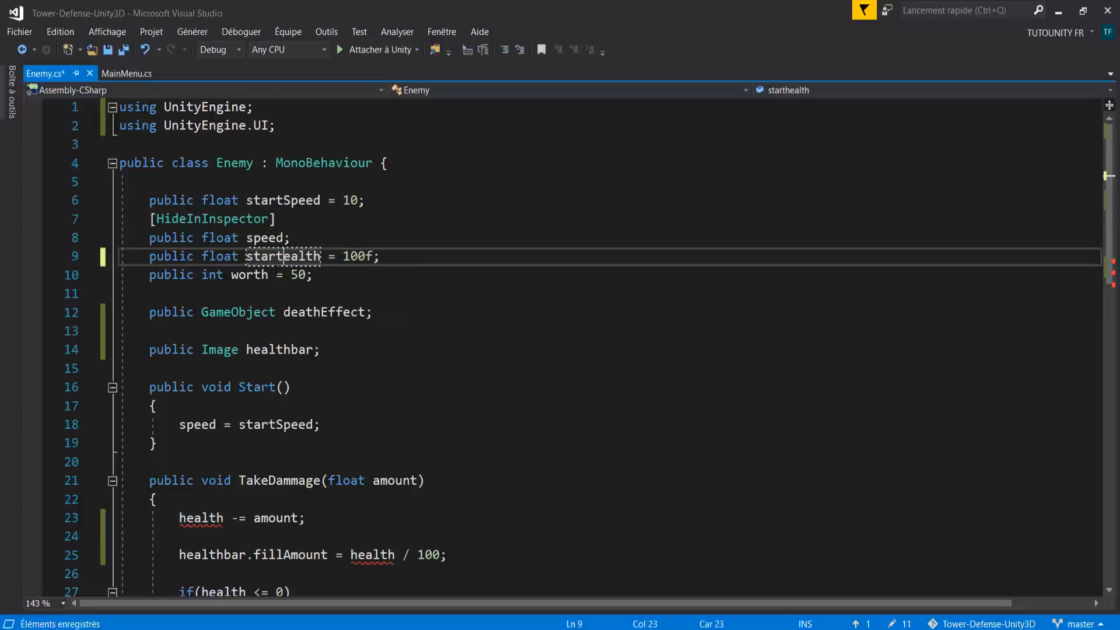
text(H)
Declare "private float health;" directly below the startHealth field.
click(401, 256)
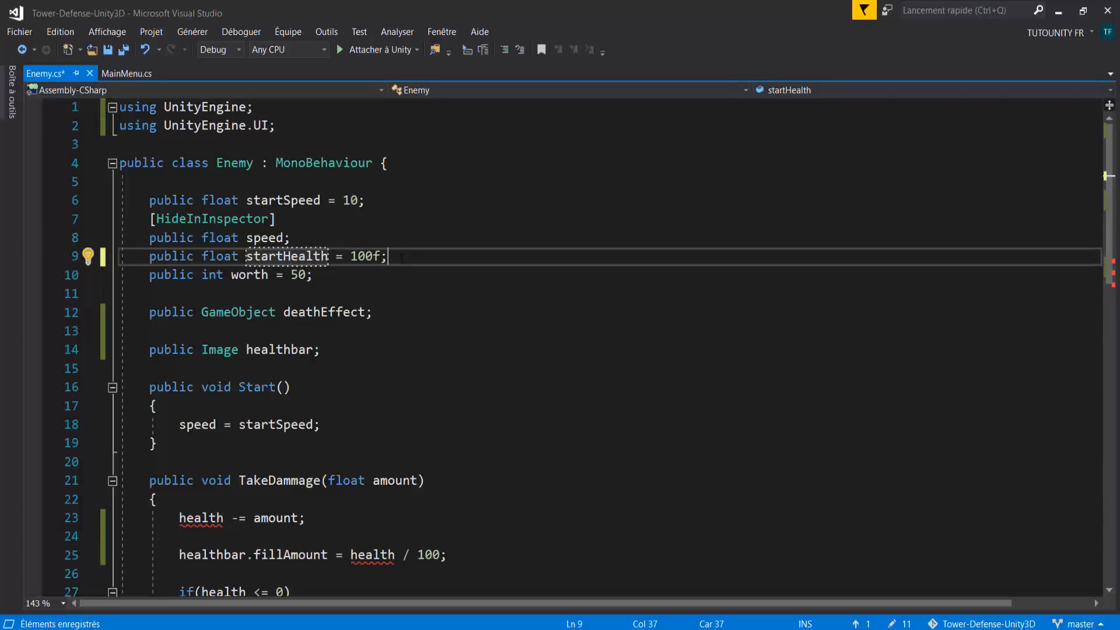
key(Return)
text(private )
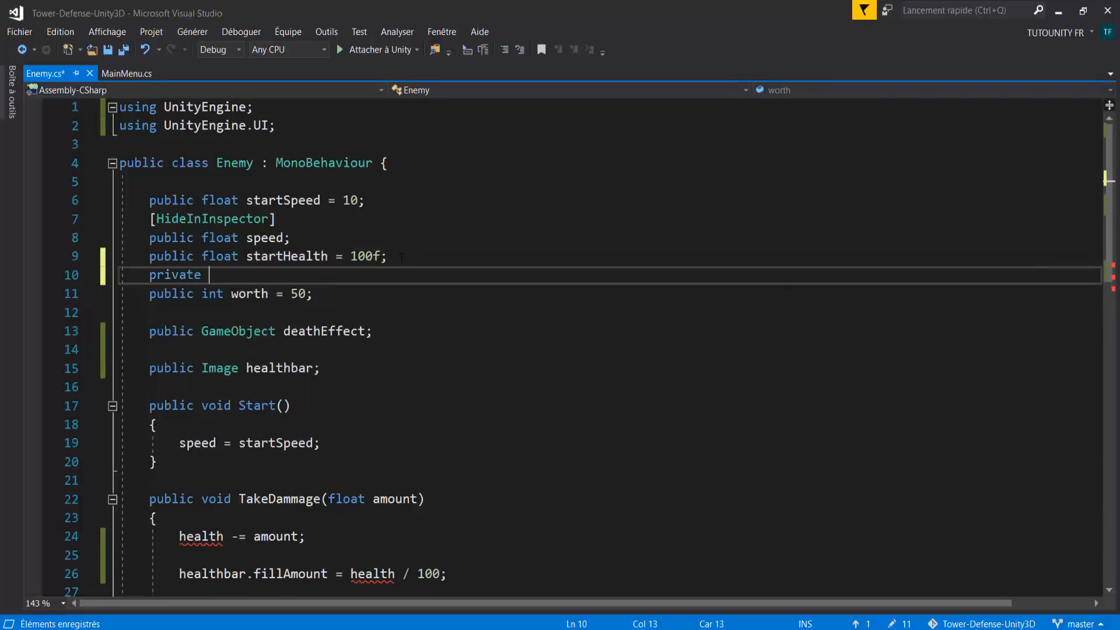
text(float health )
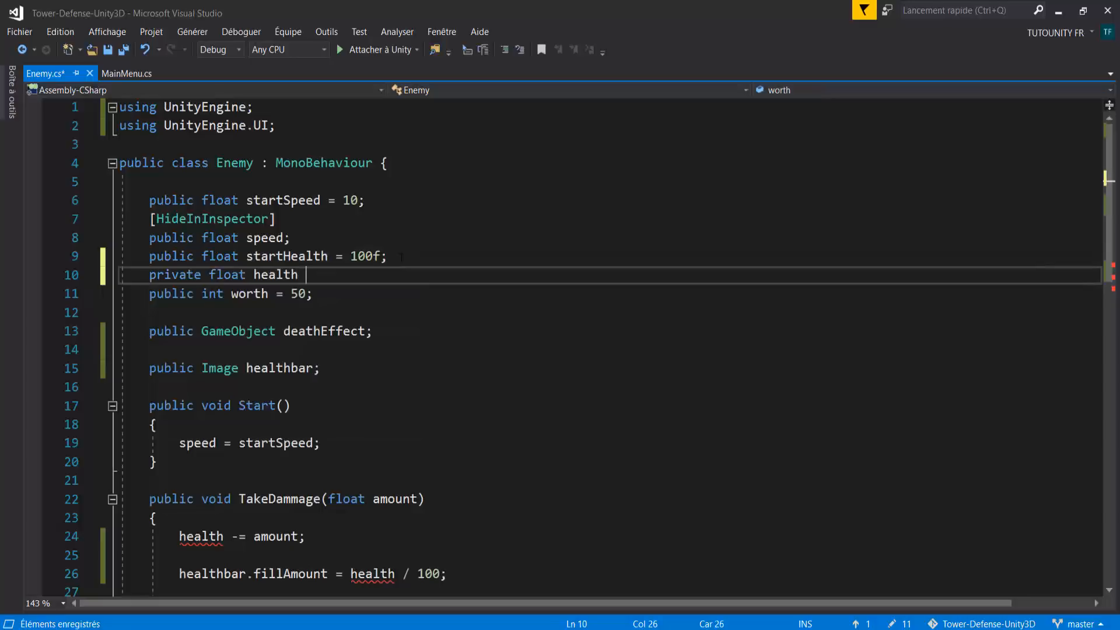
text(;)
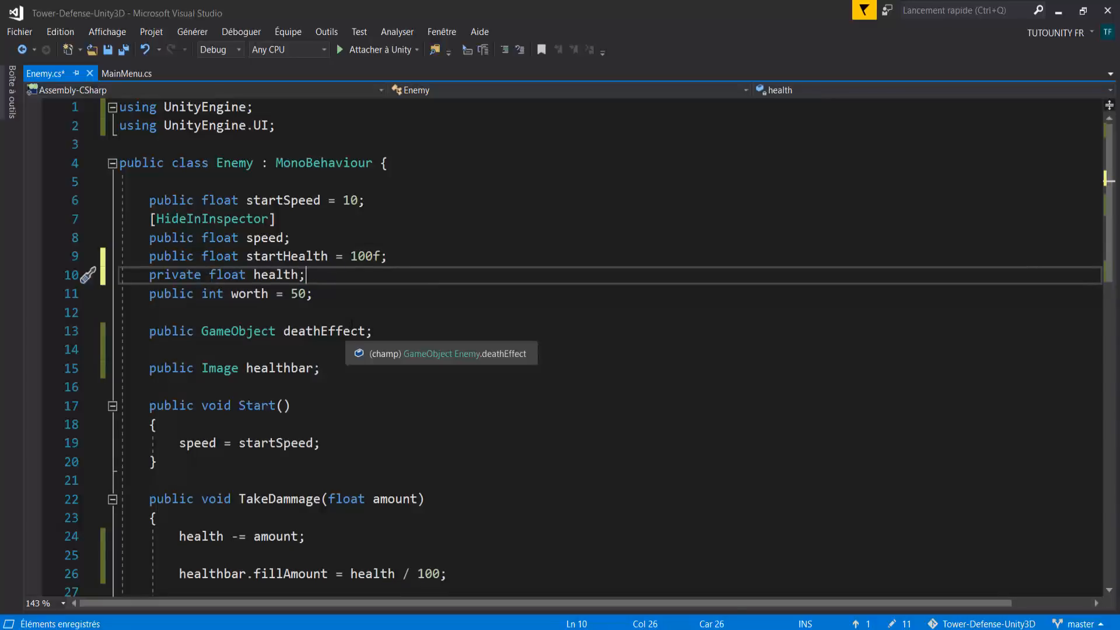
Add "health = startHealth;" below the speed assignment in the Start method.
scroll(395, 321, down, 1)
click(355, 388)
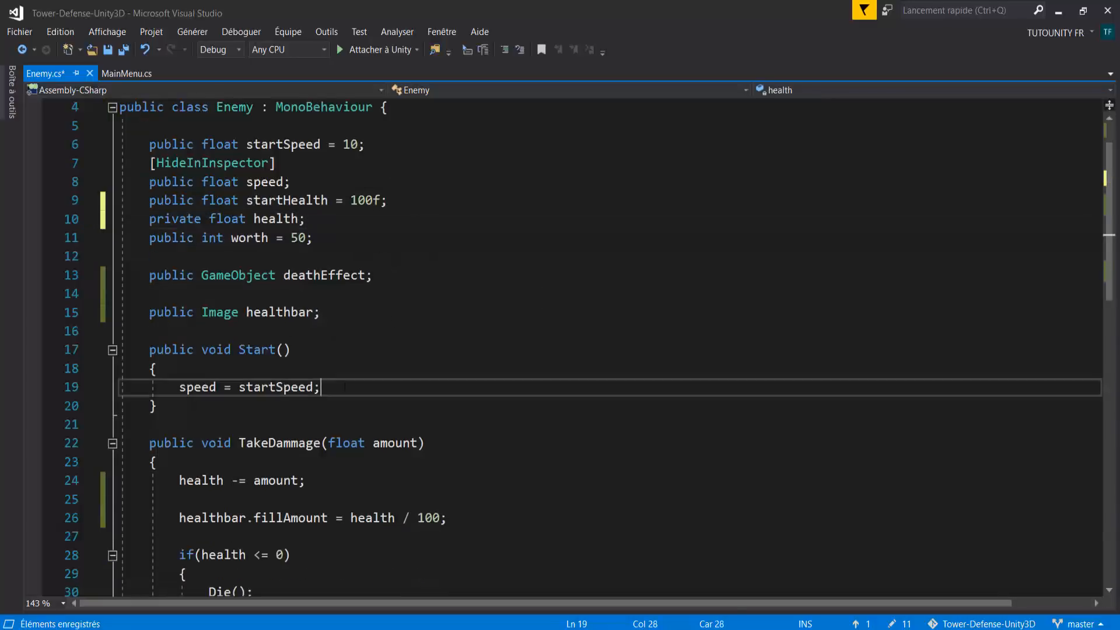
key(Return)
text(heal)
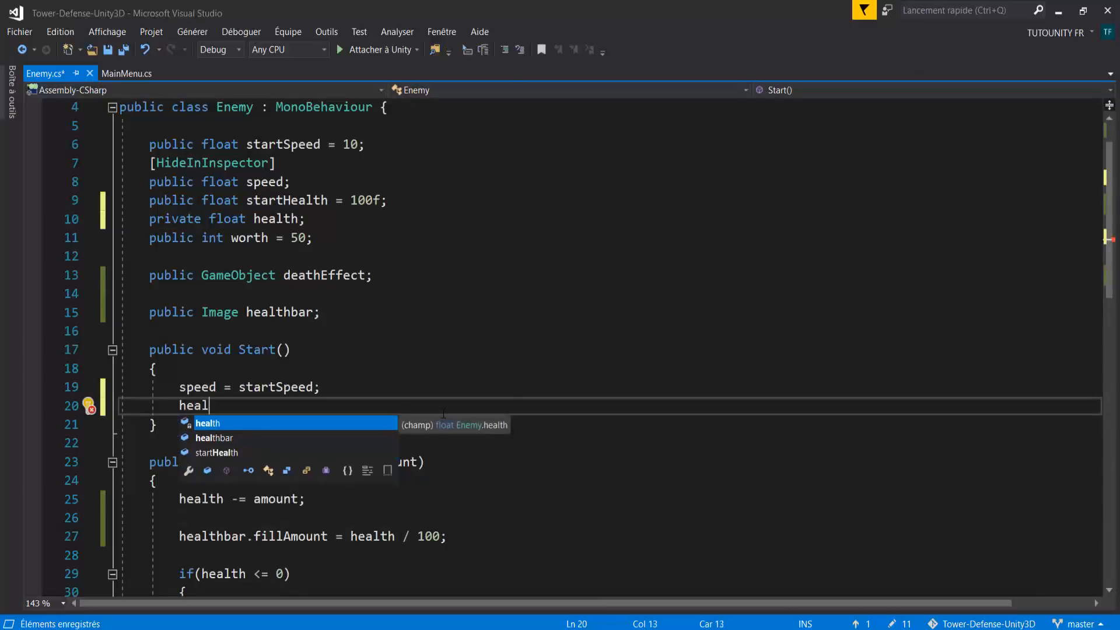
key(Tab)
text(= star)
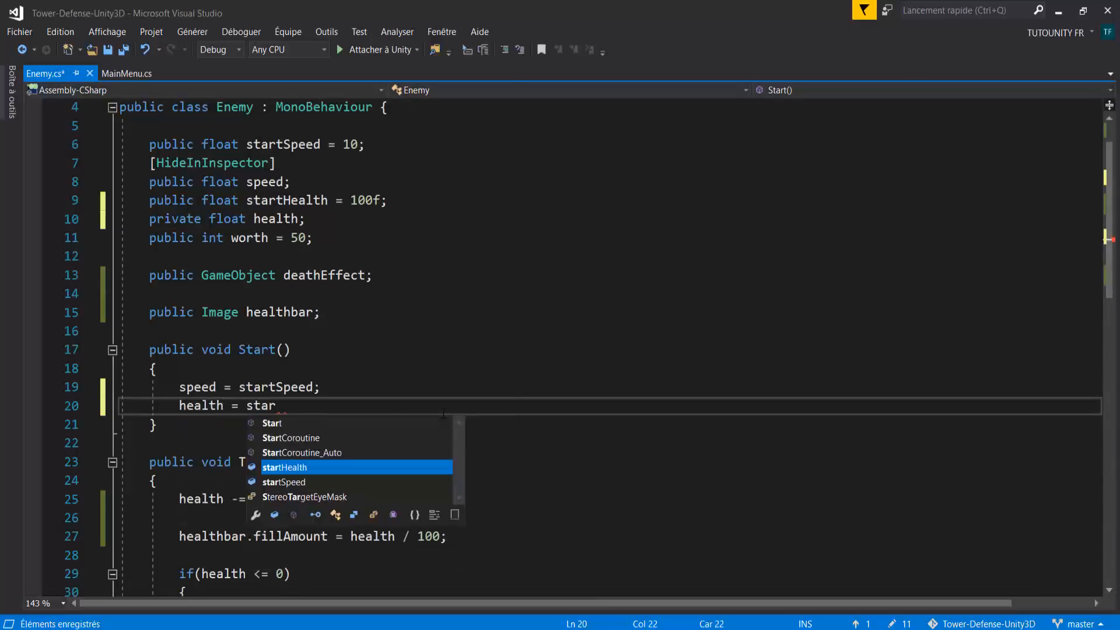
text(t)
key(Down)
key(Down)
key(Down)
key(Tab)
text(;)
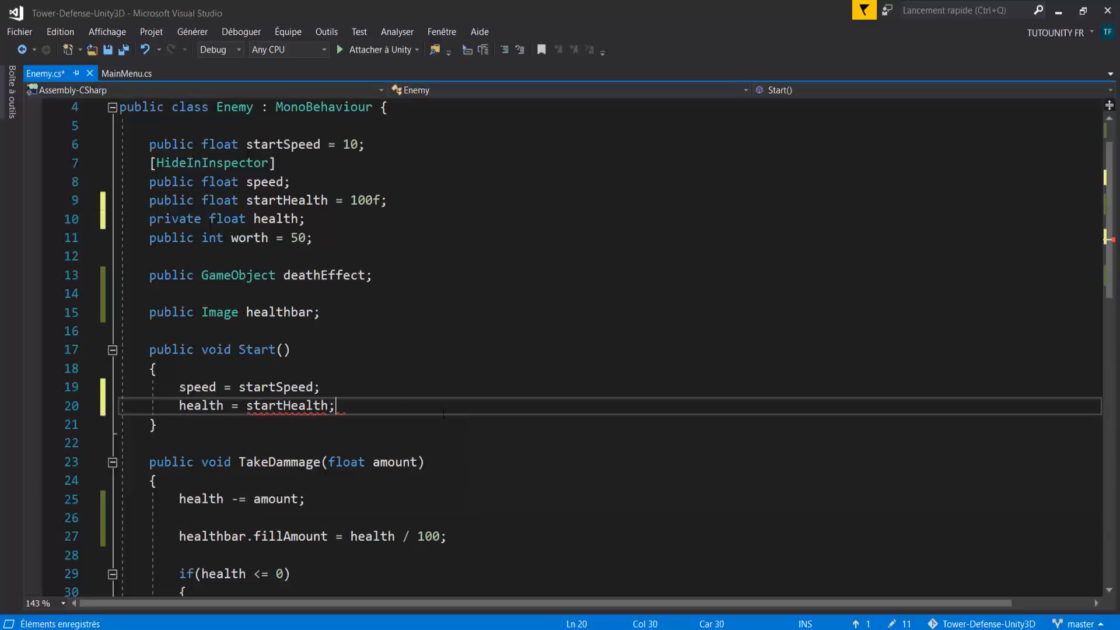
scroll(444, 414, down, 5)
scroll(178, 209, up, 2)
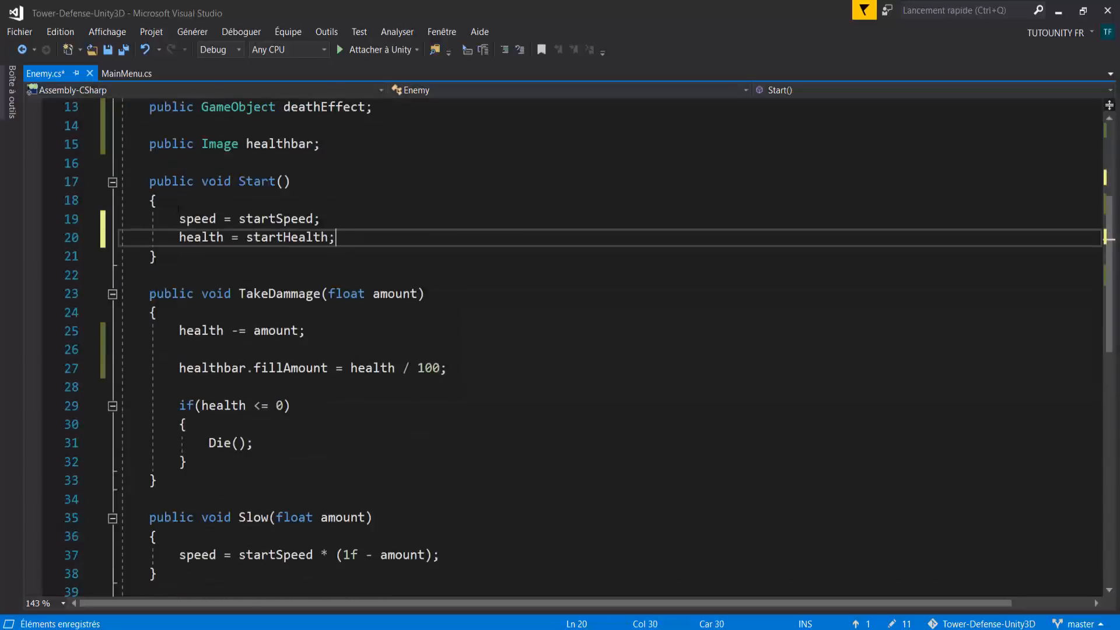
Replace the 100 divisor in the healthbar.fillAmount assignment of TakeDammage with startHealth, so it reads "health / startHealth".
drag(178, 219, 321, 219)
scroll(315, 182, down, 2)
scroll(212, 230, up, 1)
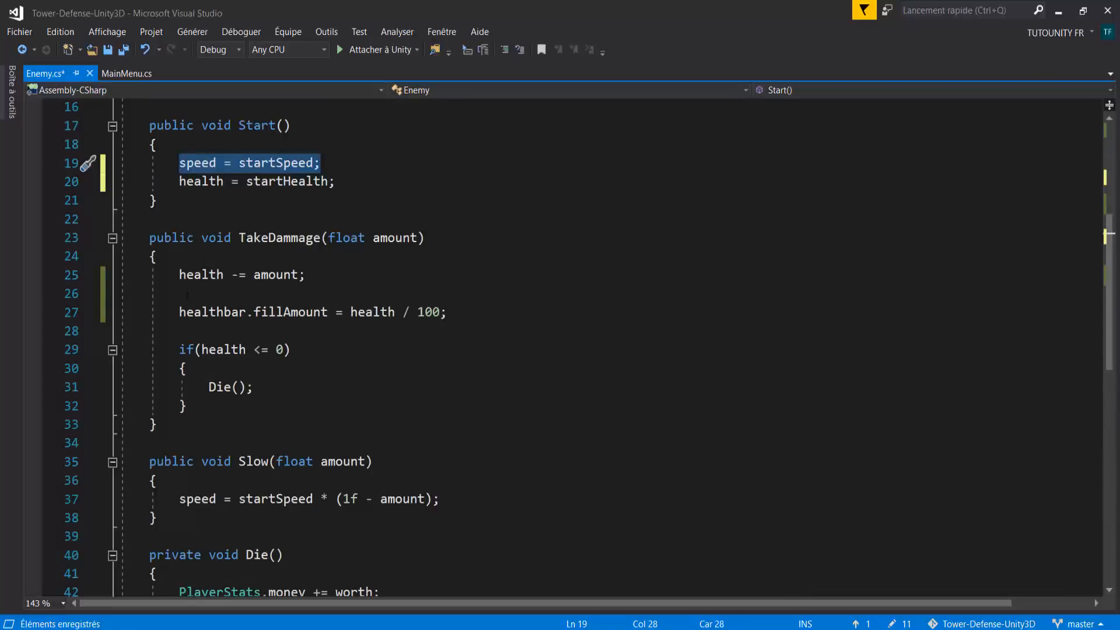
drag(179, 312, 447, 312)
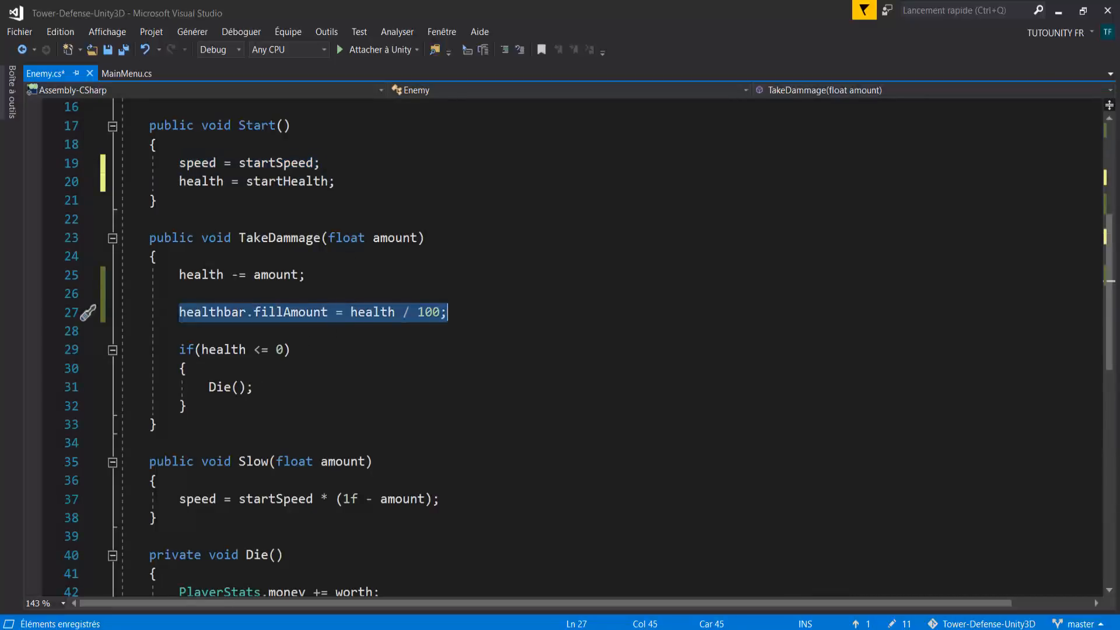
key(Down)
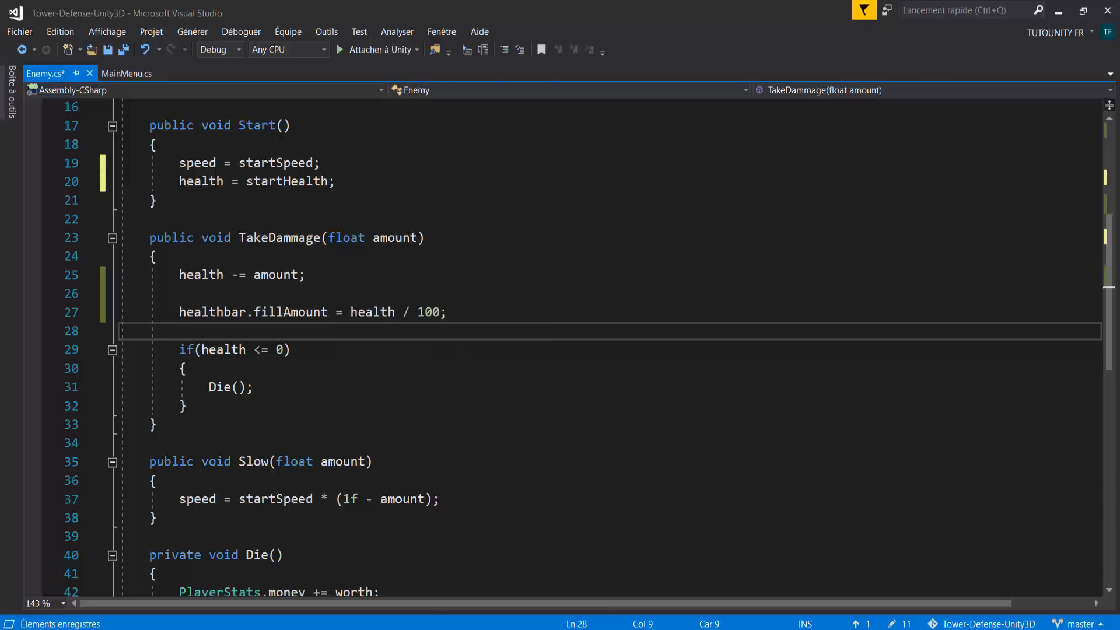
double_click(430, 314)
text(start)
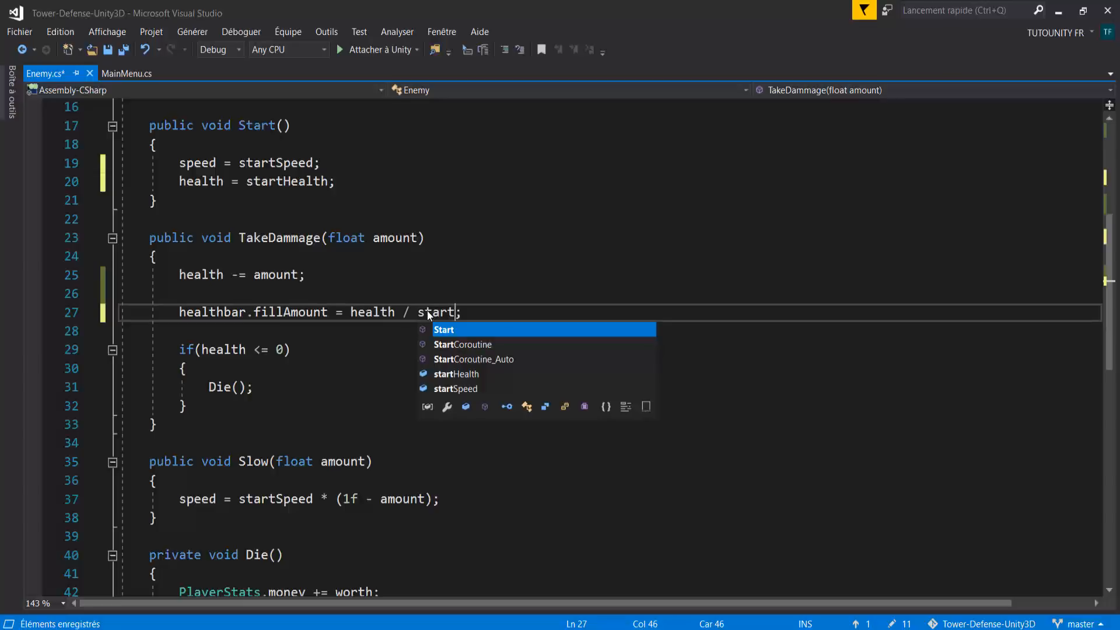
key(Tab)
scroll(532, 479, up, 2)
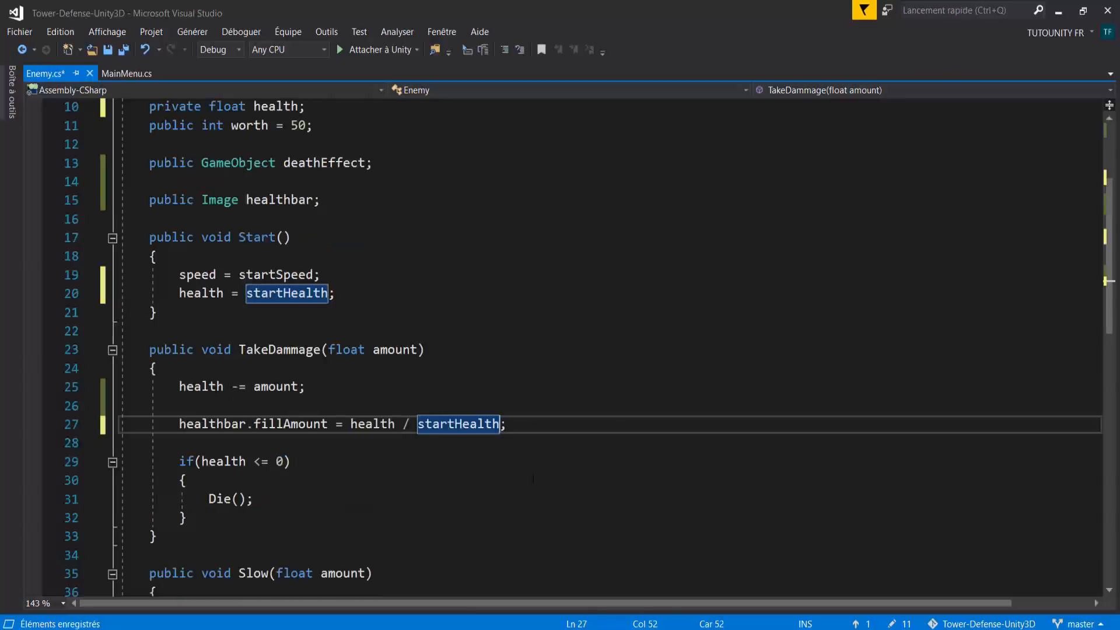
scroll(465, 456, up, 3)
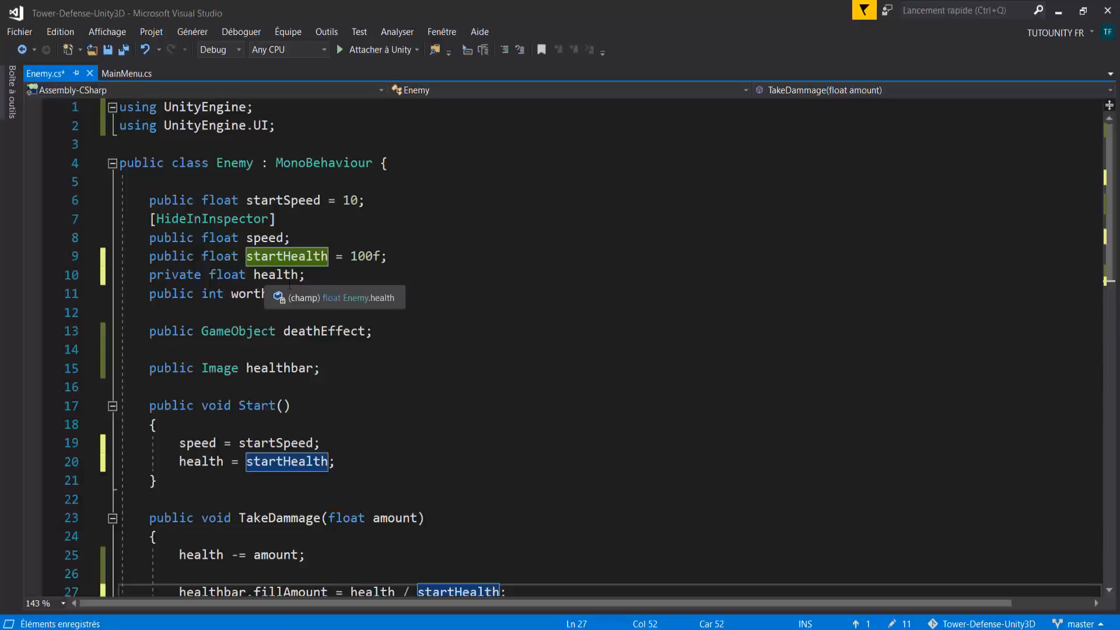
scroll(411, 368, down, 3)
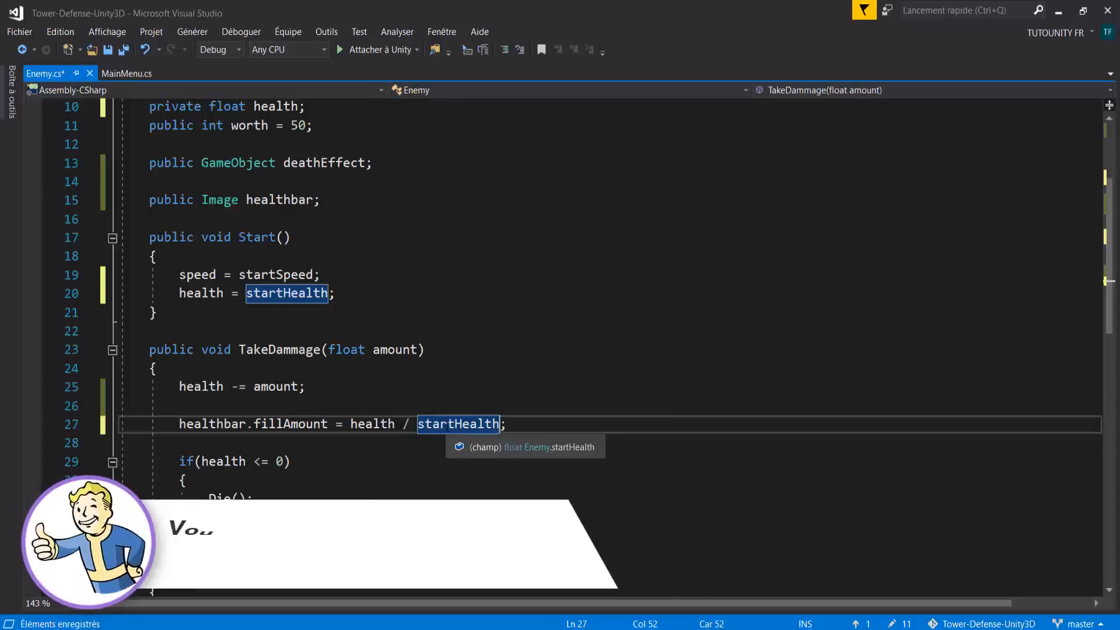
scroll(177, 252, down, 3)
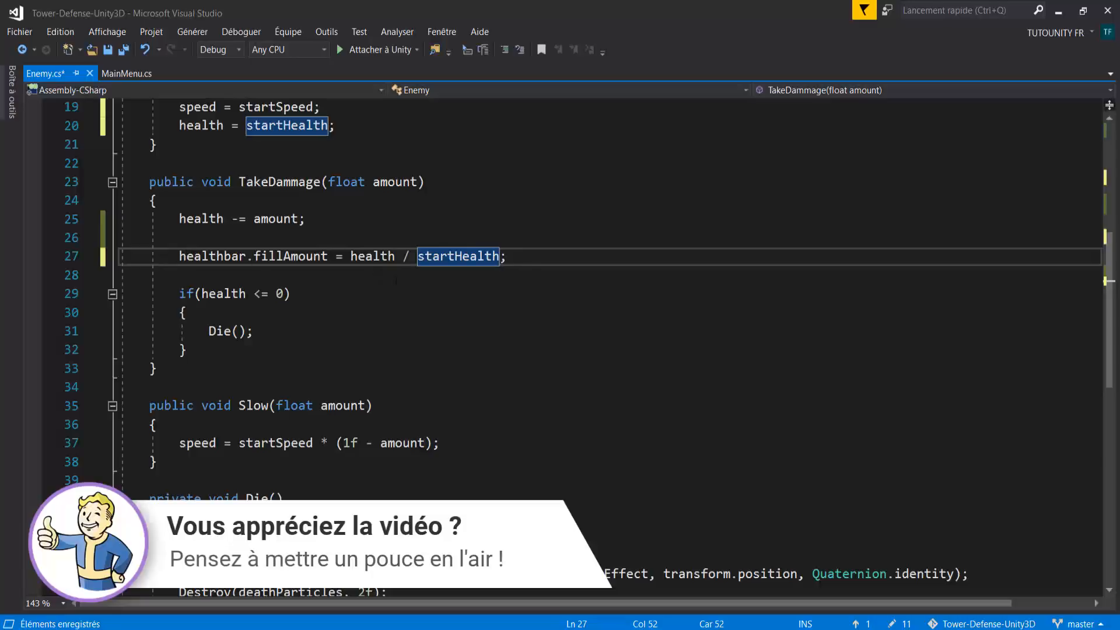
scroll(435, 365, up, 2)
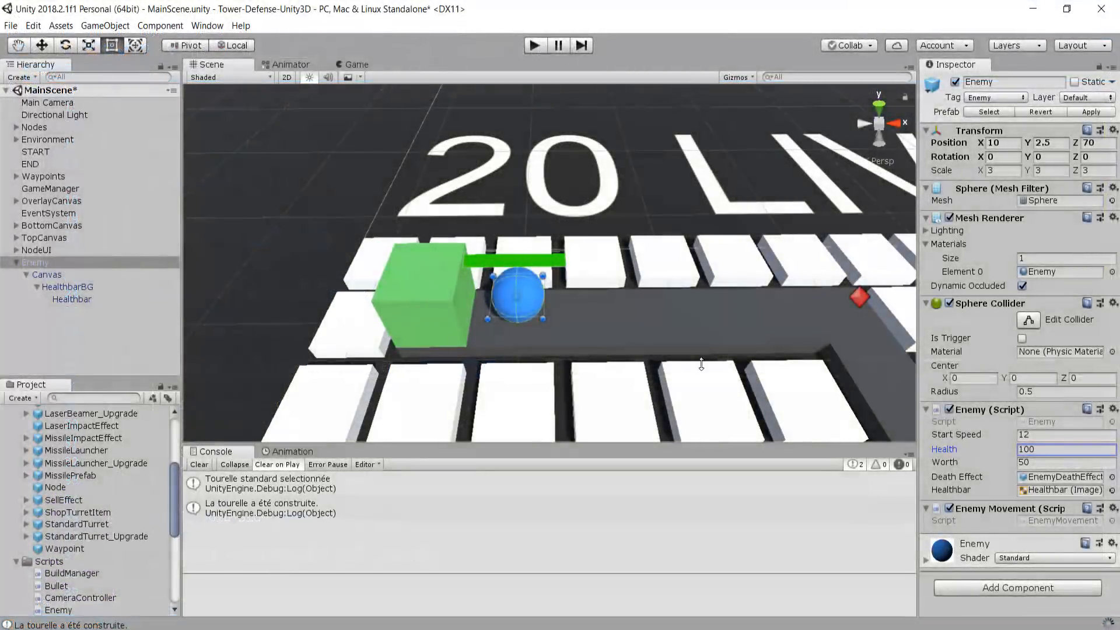
Switch to Unity, apply the Enemy instance's changes to its prefab and delete the instance from the scene.
click(1090, 112)
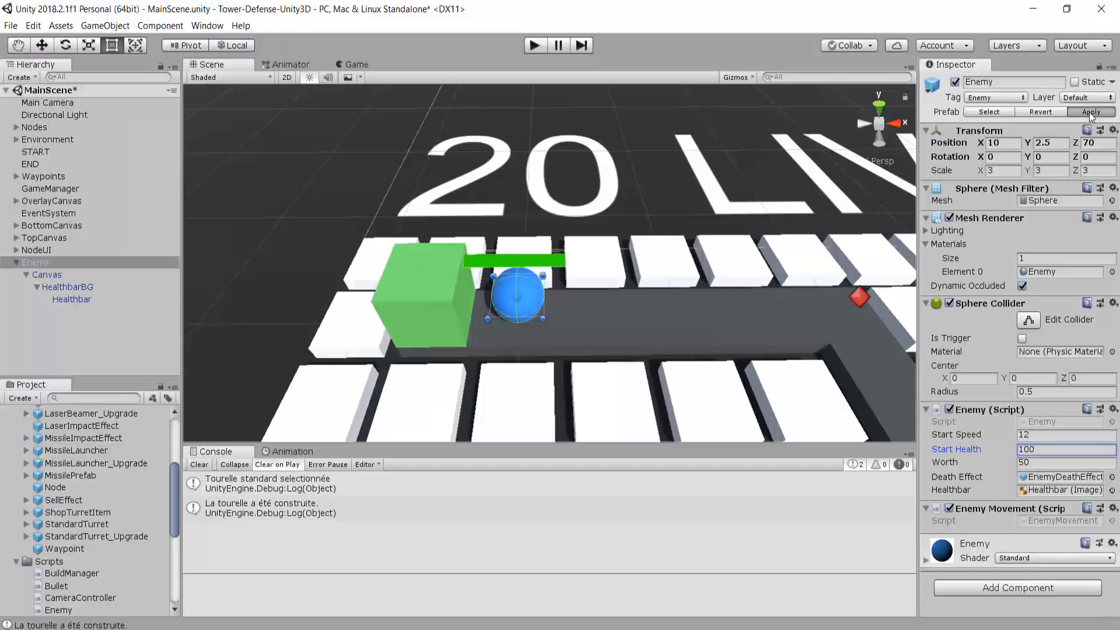
click(45, 262)
key(Delete)
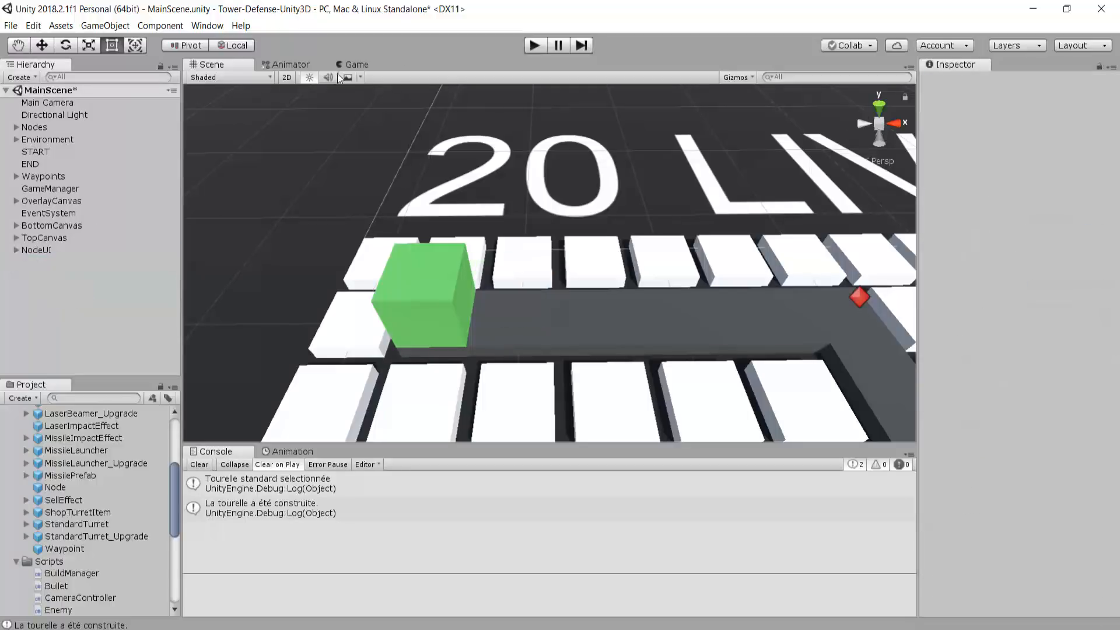
Run the game and test the enemy health bar with a $100 standard turret built beside the path, then sell the turret.
click(534, 46)
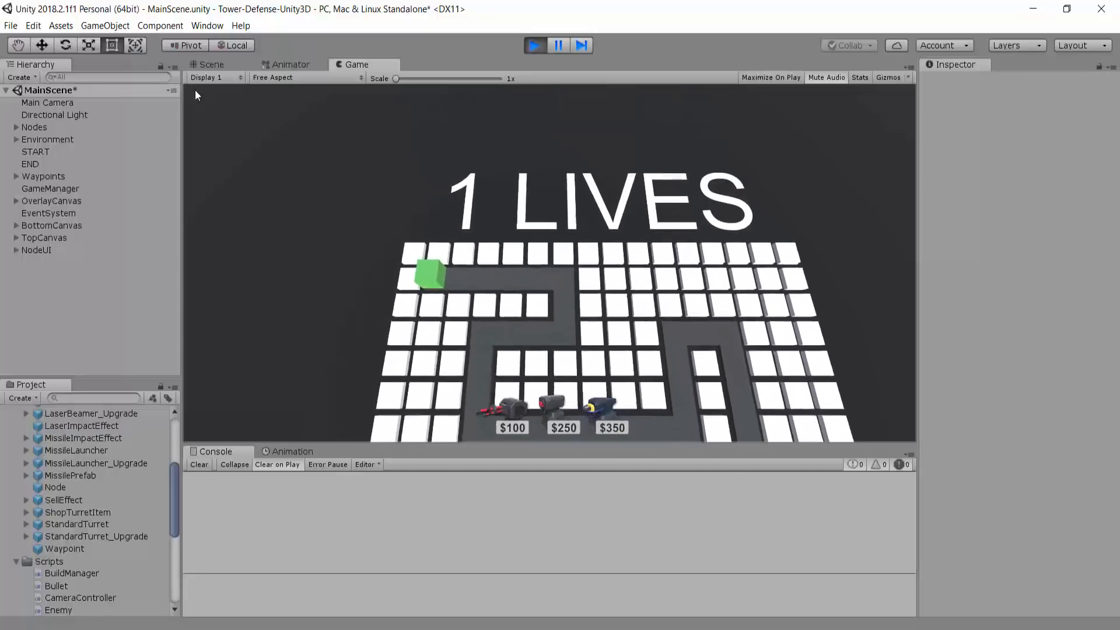
scroll(455, 244, up, 3)
click(503, 411)
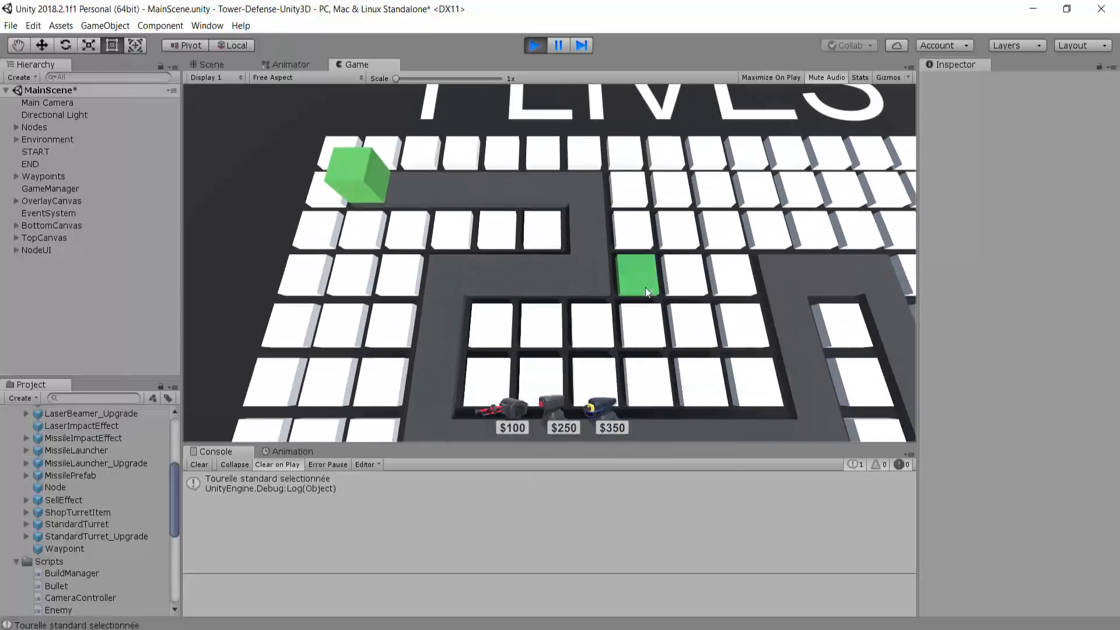
click(638, 261)
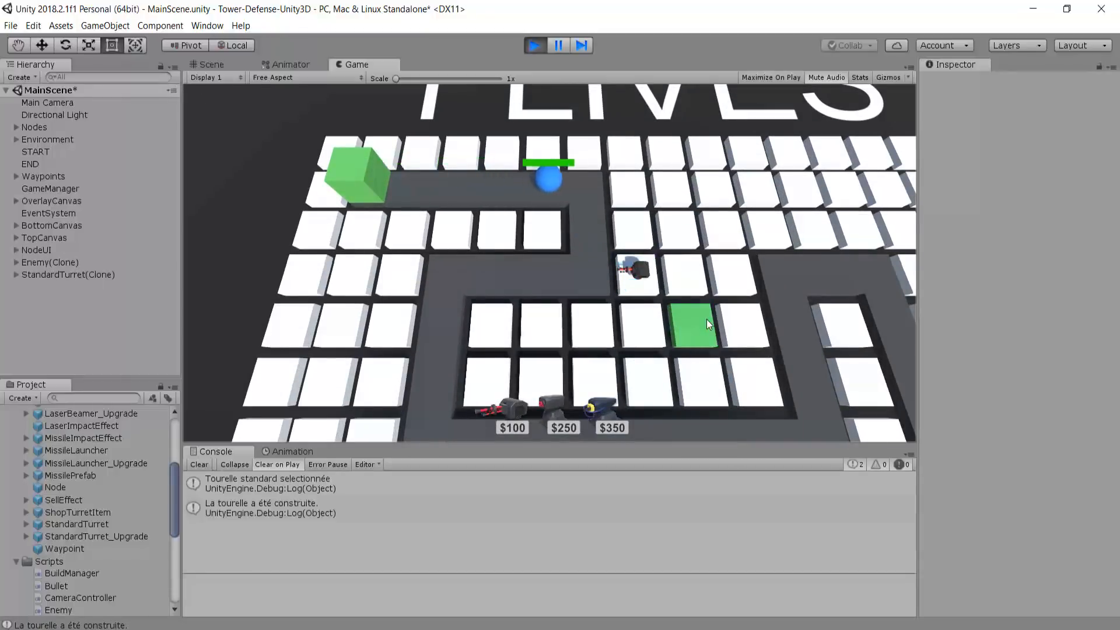
click(632, 281)
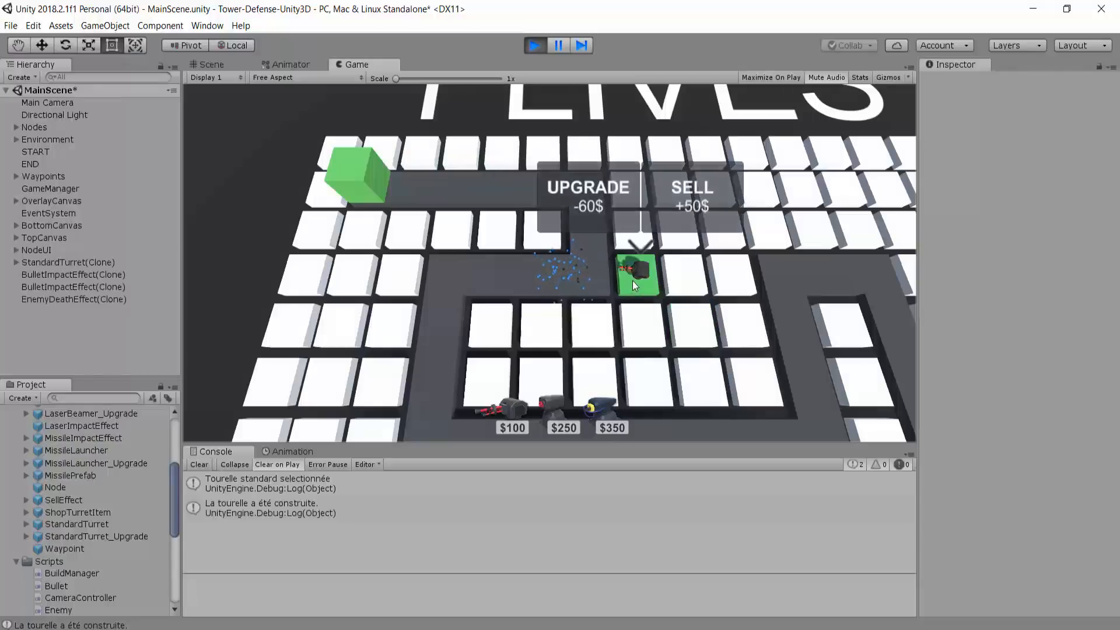
click(694, 198)
Test the health bar against a $250 missile launcher built on the corner node of the block inside the path's bend, and sell it.
click(553, 402)
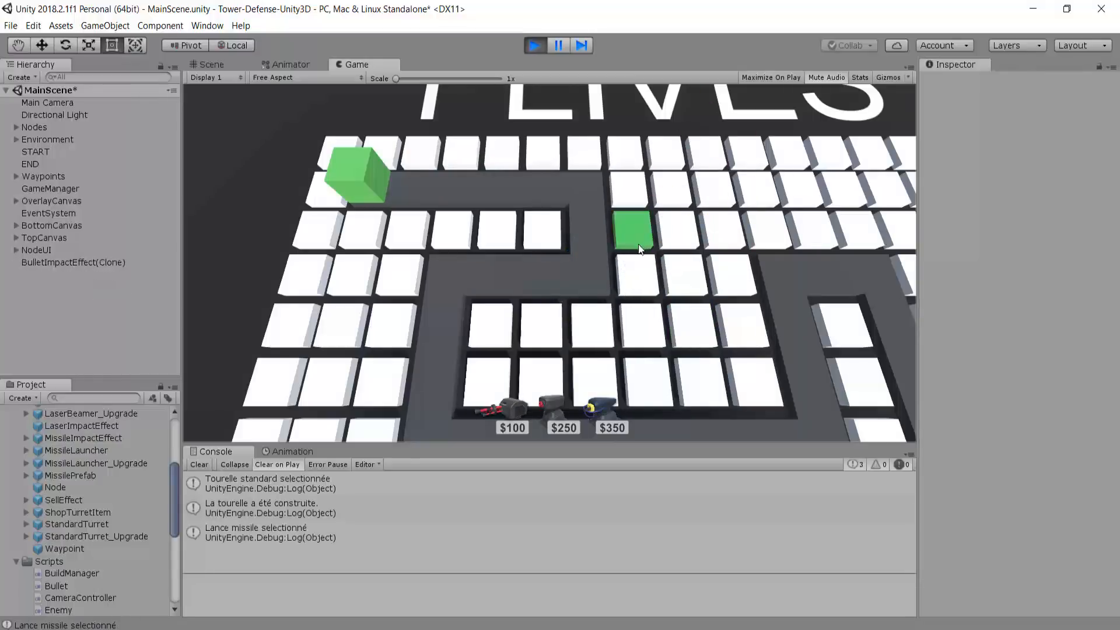
click(496, 322)
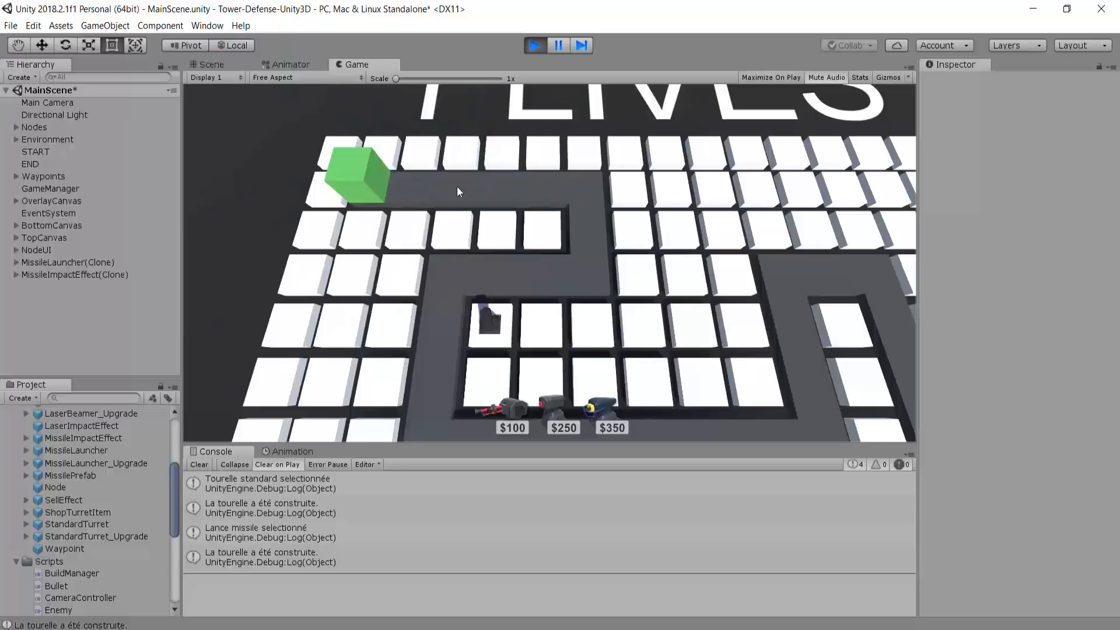
click(508, 342)
click(559, 260)
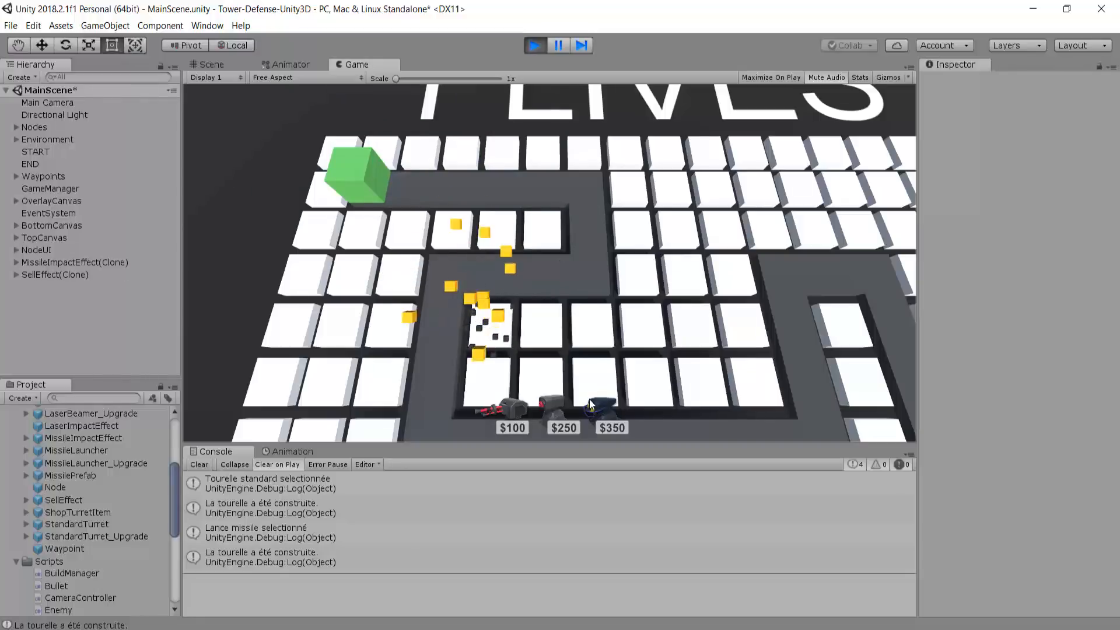
Build $350 laser beamers on several nodes along the path to test the enemies' health bars under laser damage.
click(604, 411)
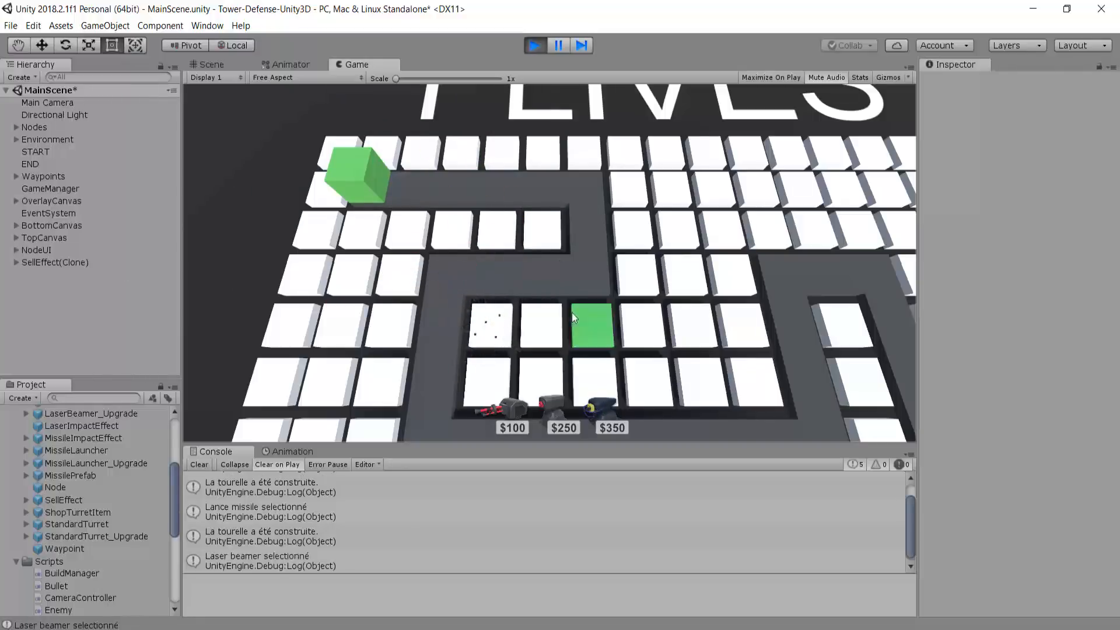
click(634, 238)
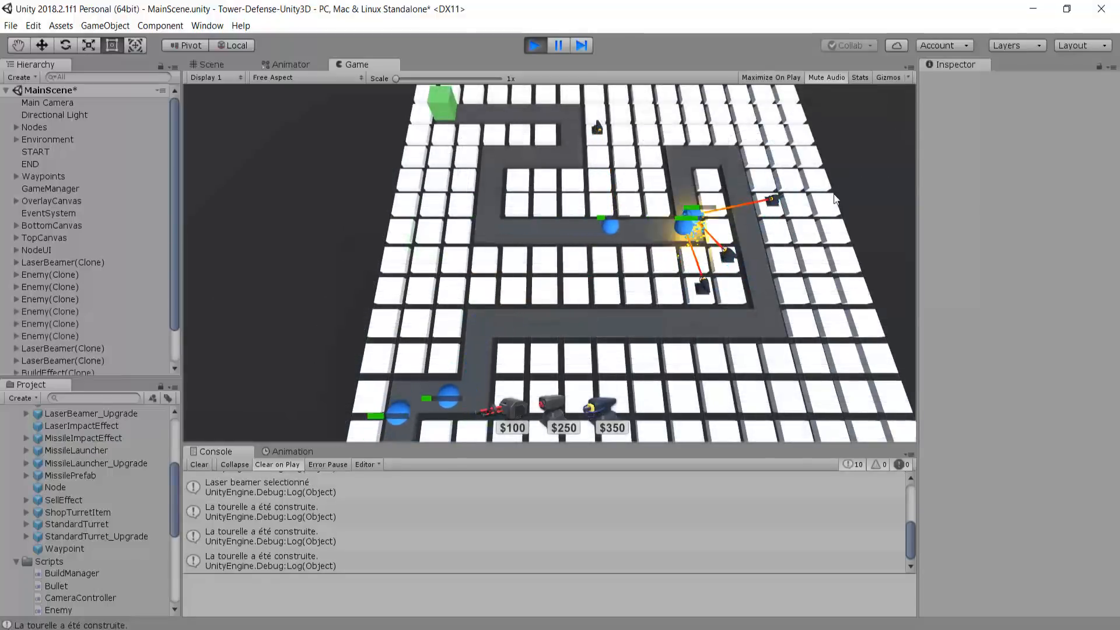
scroll(834, 198, up, 3)
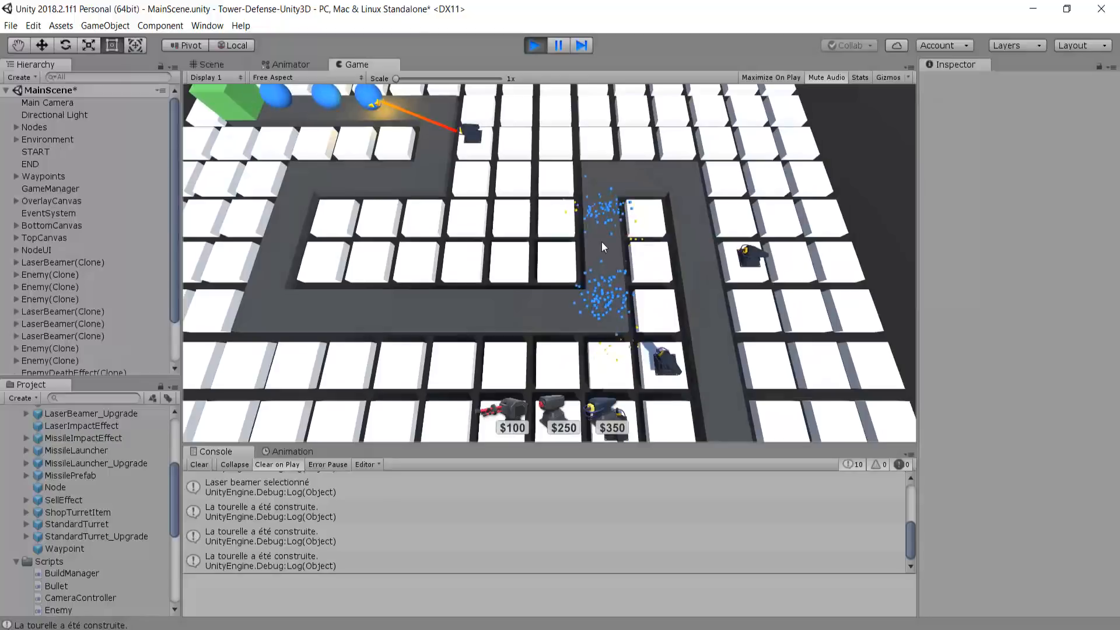
click(361, 279)
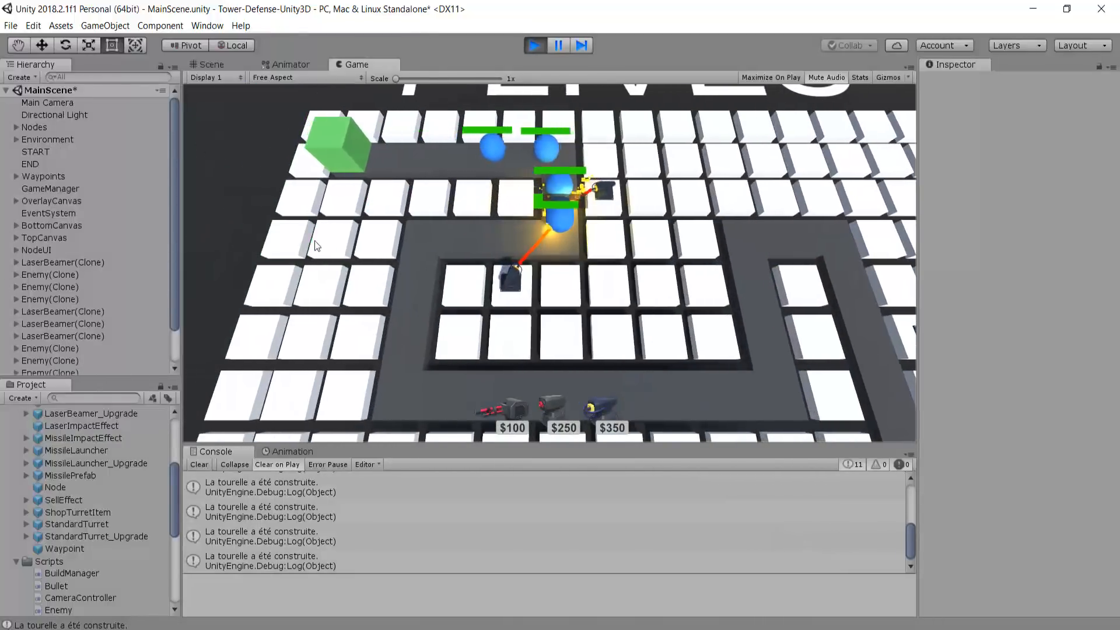
click(315, 239)
click(424, 195)
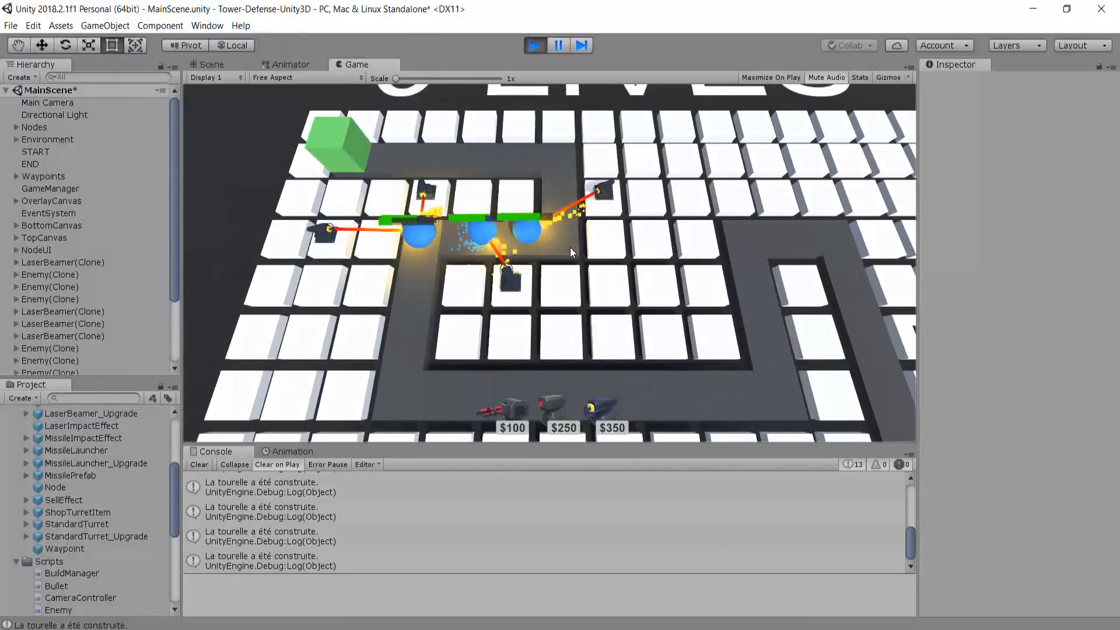